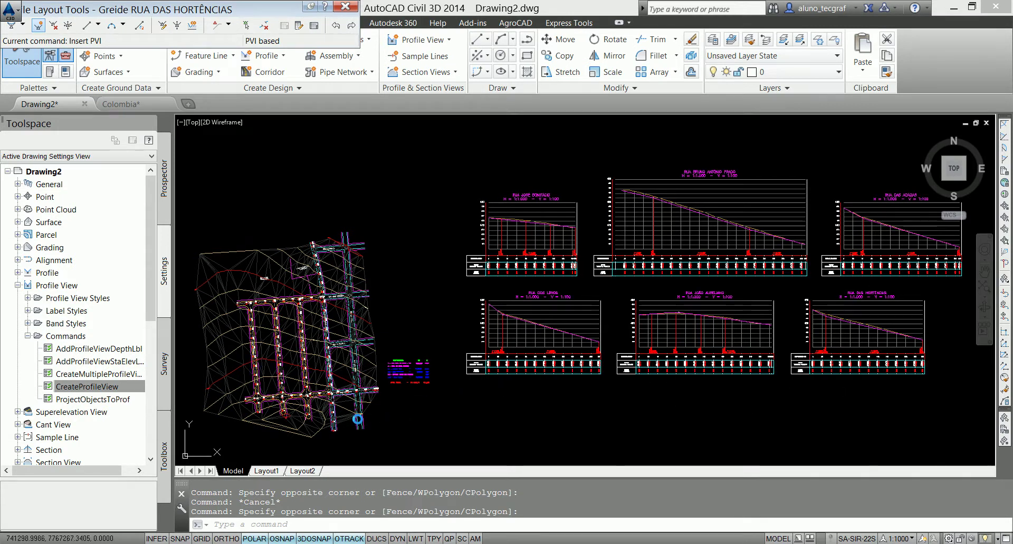
Step: Point the RUA JOSÉ BONIFÁCIO alignment's profile geometry labels to its Greide design profile
middle_drag(354, 421, 433, 408)
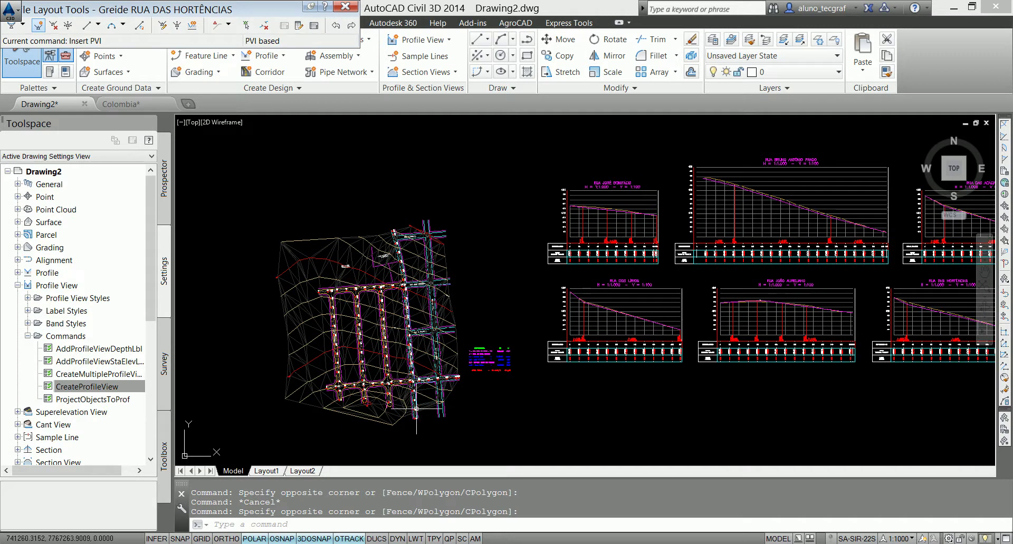
scroll(395, 332, up, 5)
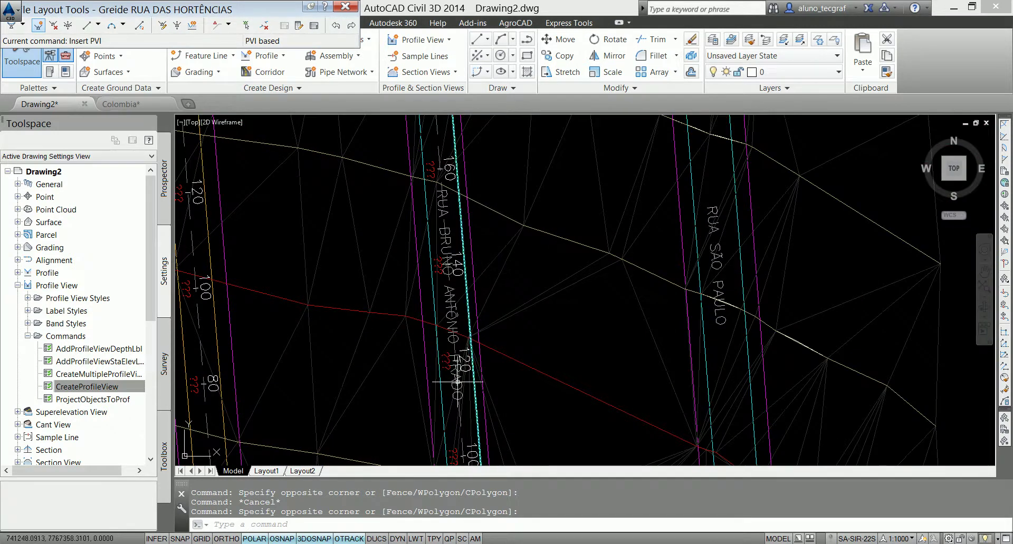
scroll(362, 344, down, 5)
middle_drag(712, 285, 378, 341)
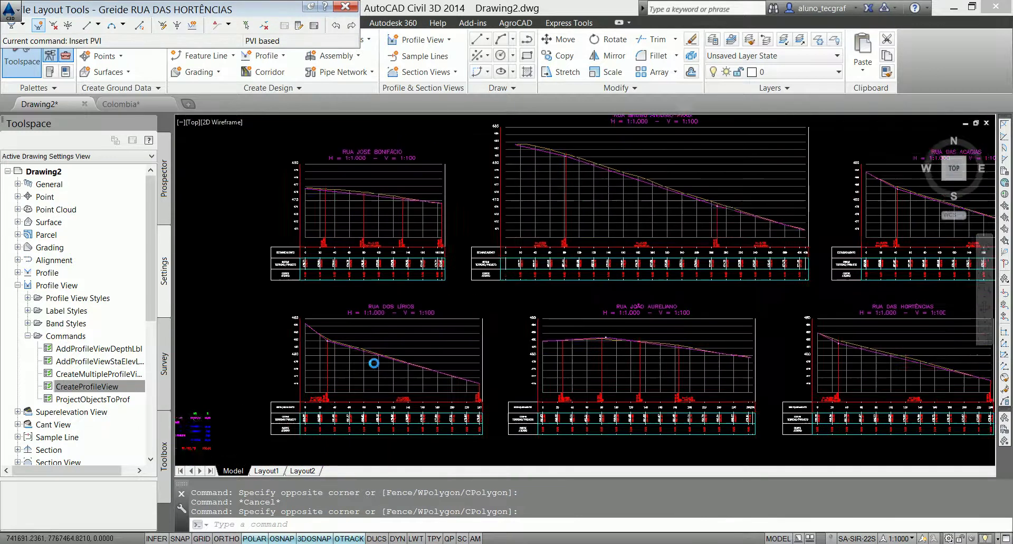
scroll(309, 321, down, 3)
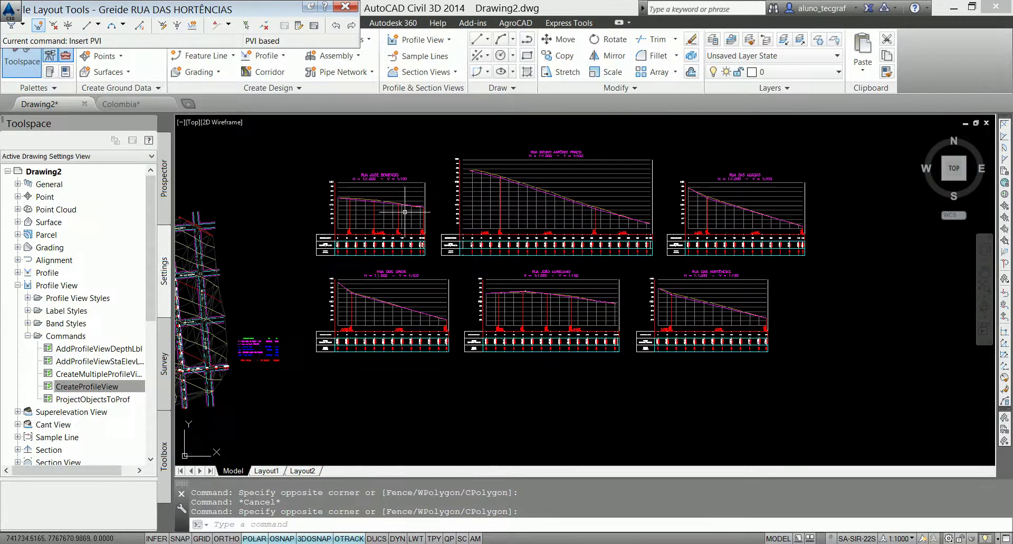
middle_drag(309, 322, 575, 331)
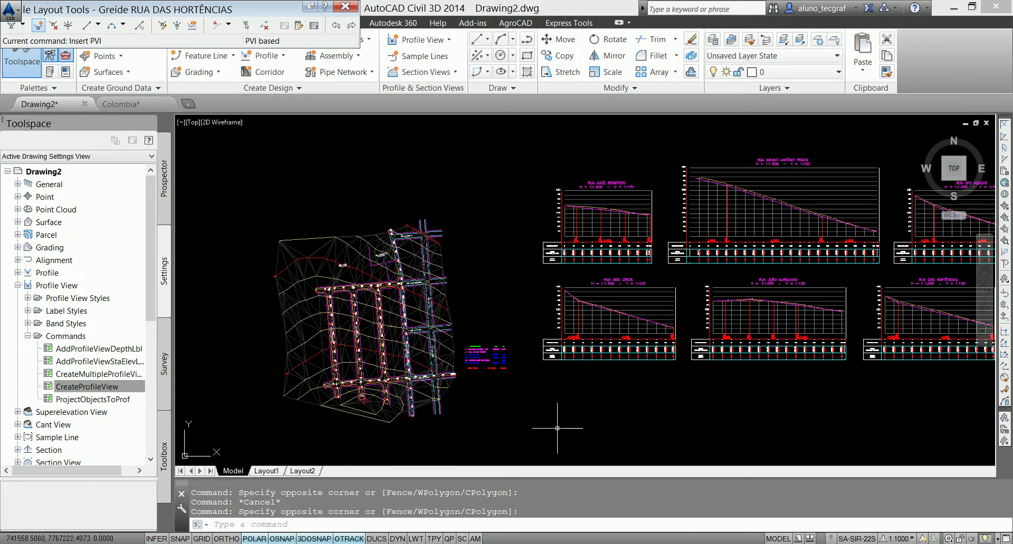
scroll(407, 380, up, 3)
scroll(416, 316, up, 2)
scroll(428, 274, down, 3)
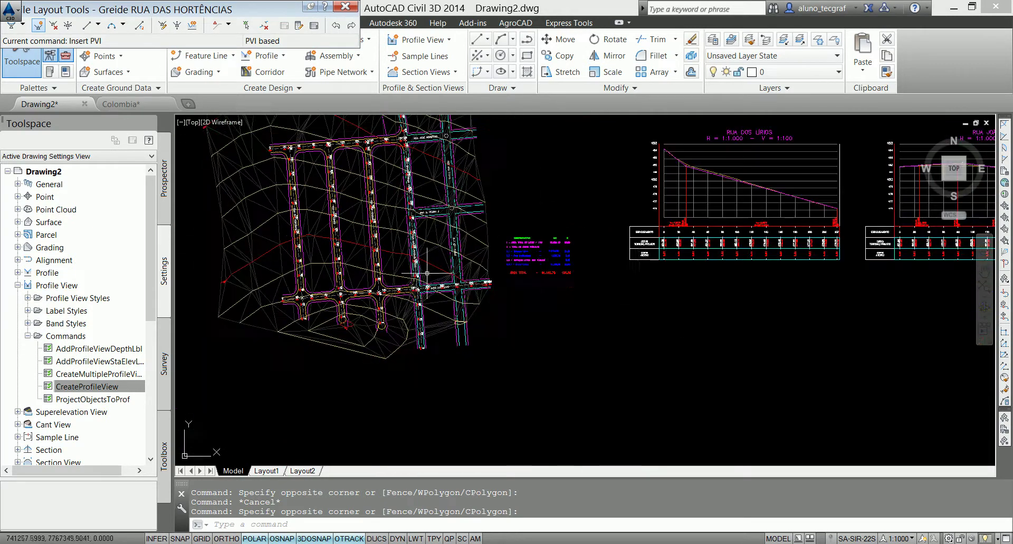
scroll(428, 273, down, 2)
scroll(580, 343, up, 1)
scroll(657, 386, up, 1)
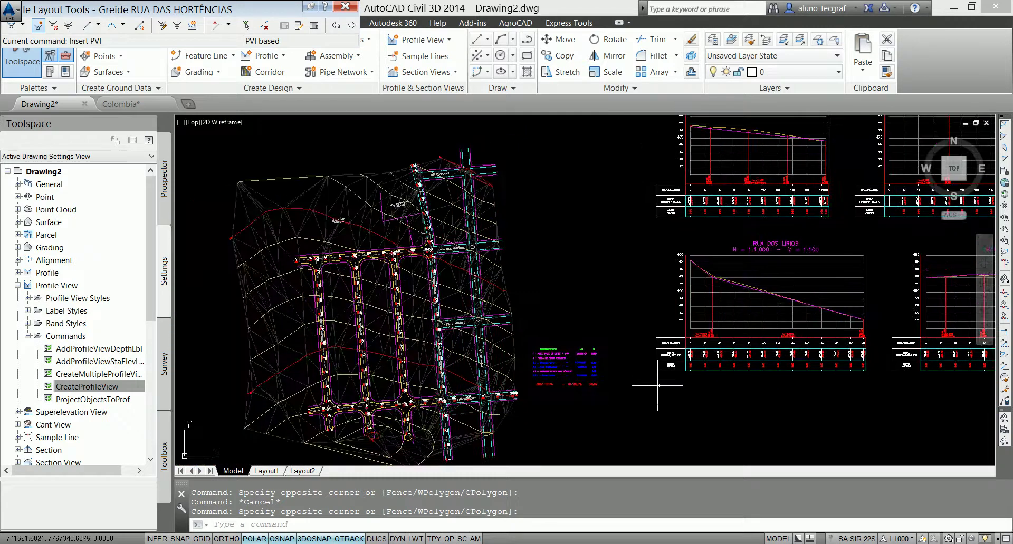
scroll(422, 379, down, 3)
scroll(448, 343, up, 1)
scroll(633, 264, up, 2)
scroll(640, 265, down, 1)
scroll(580, 242, down, 1)
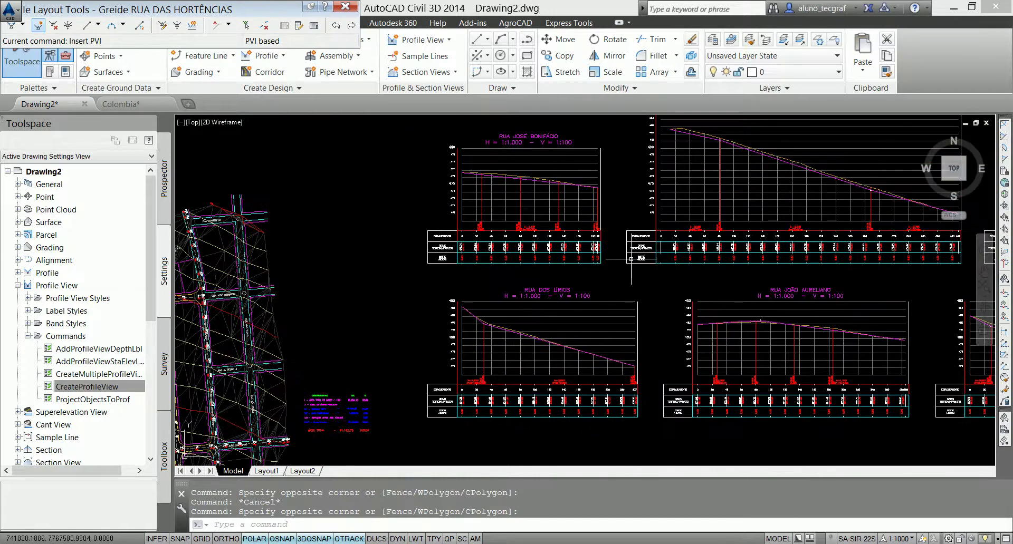
scroll(505, 218, down, 1)
scroll(361, 287, up, 2)
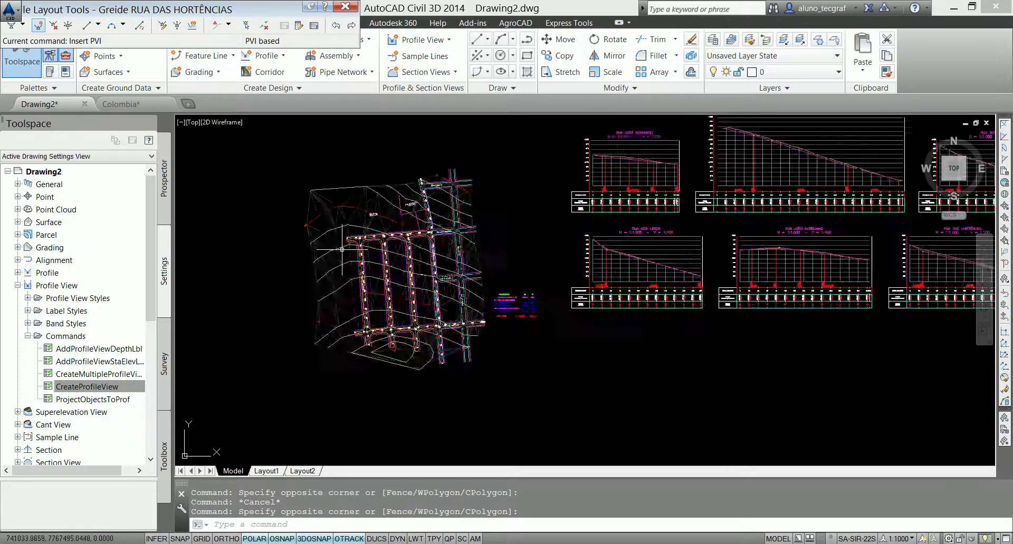
scroll(348, 263, up, 1)
middle_drag(516, 272, 430, 294)
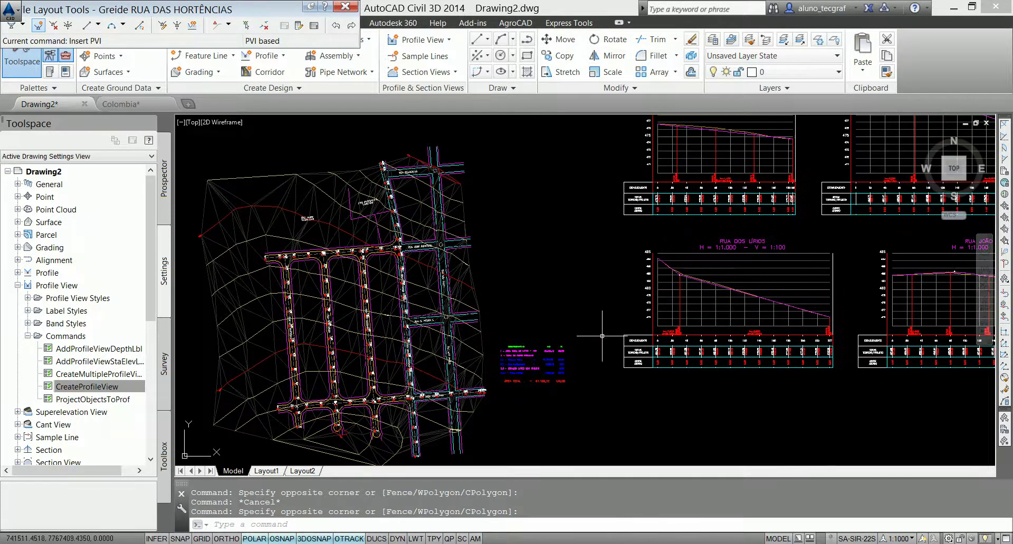
middle_drag(602, 335, 591, 310)
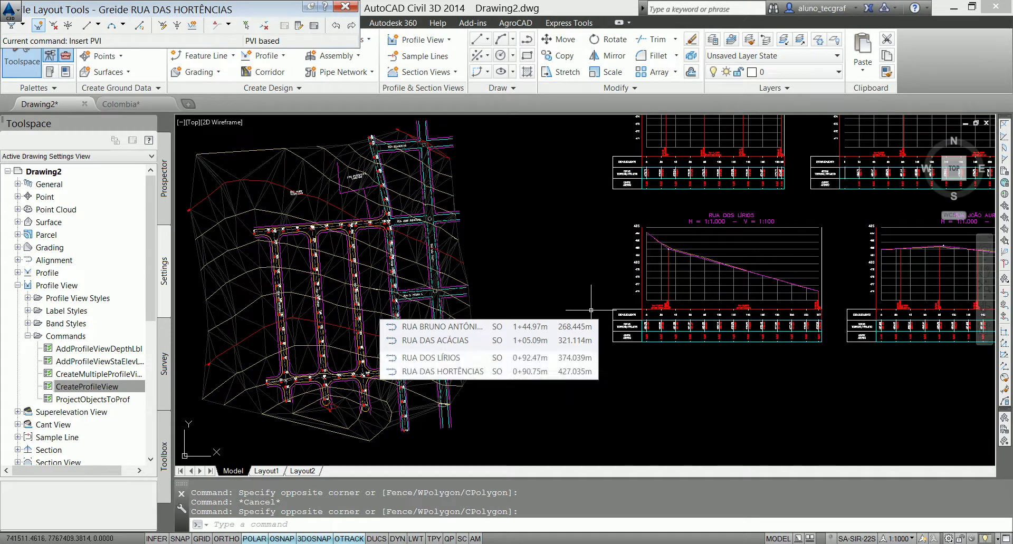
middle_drag(591, 310, 560, 331)
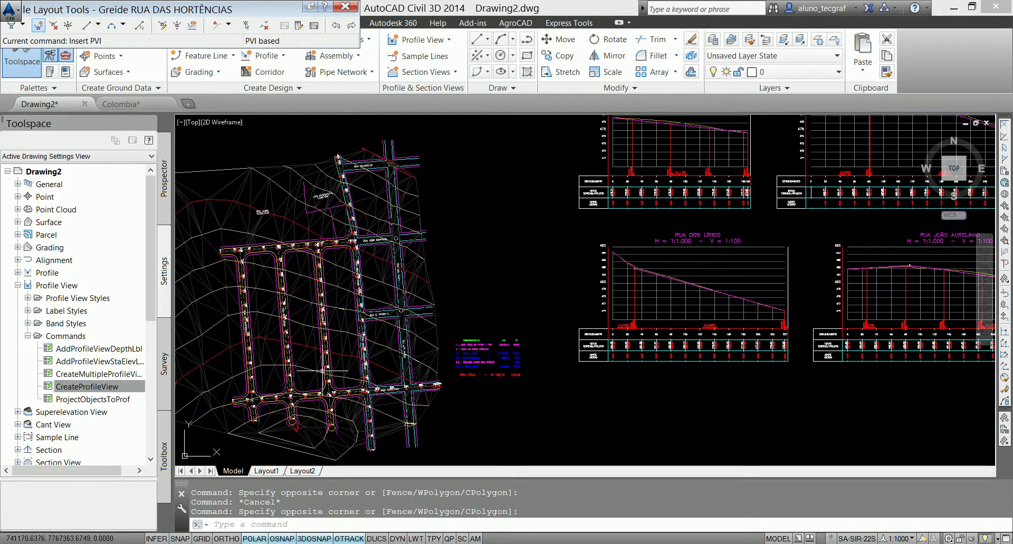
key(Escape)
key(Escape)
key(Escape)
scroll(343, 403, up, 2)
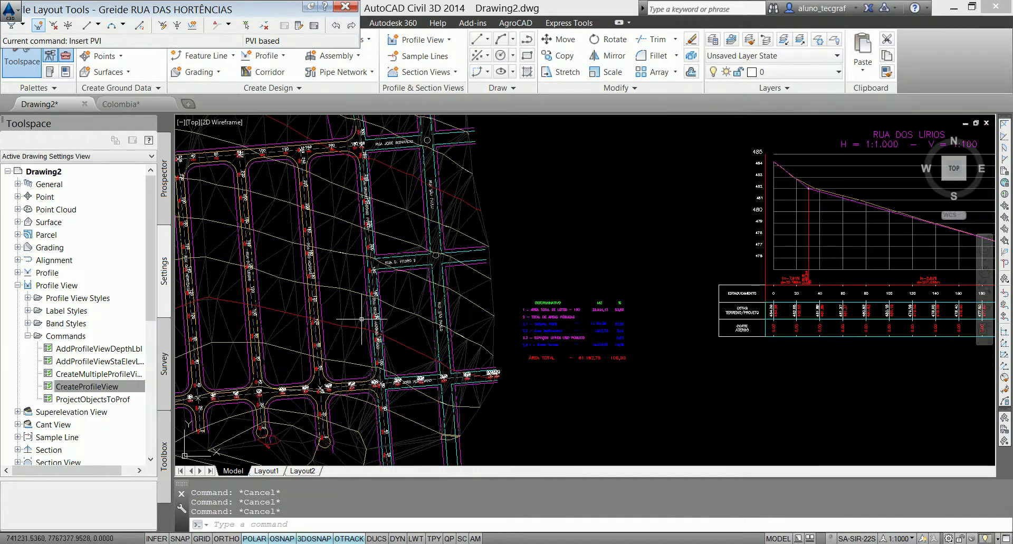
middle_drag(327, 283, 441, 321)
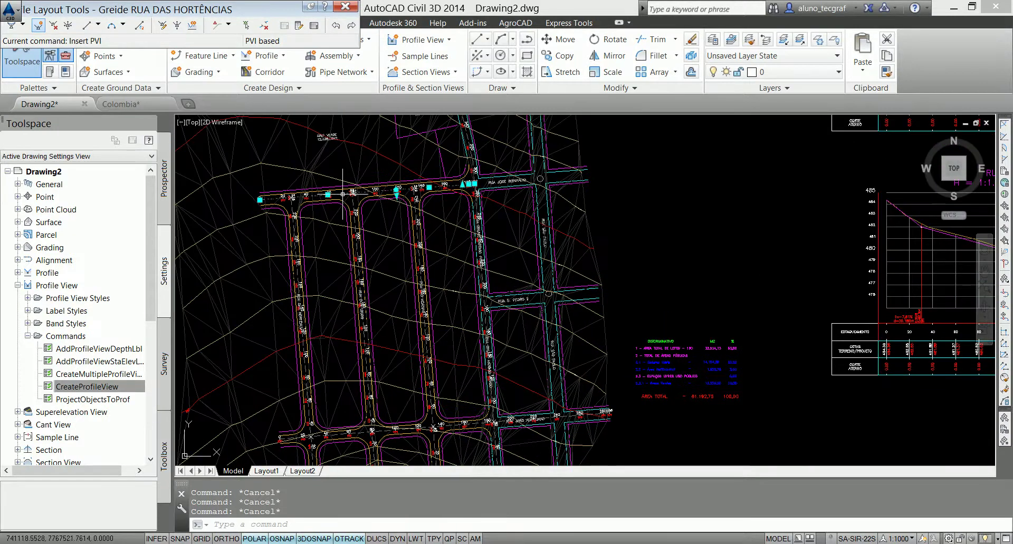
click(343, 194)
right_click(343, 194)
click(423, 393)
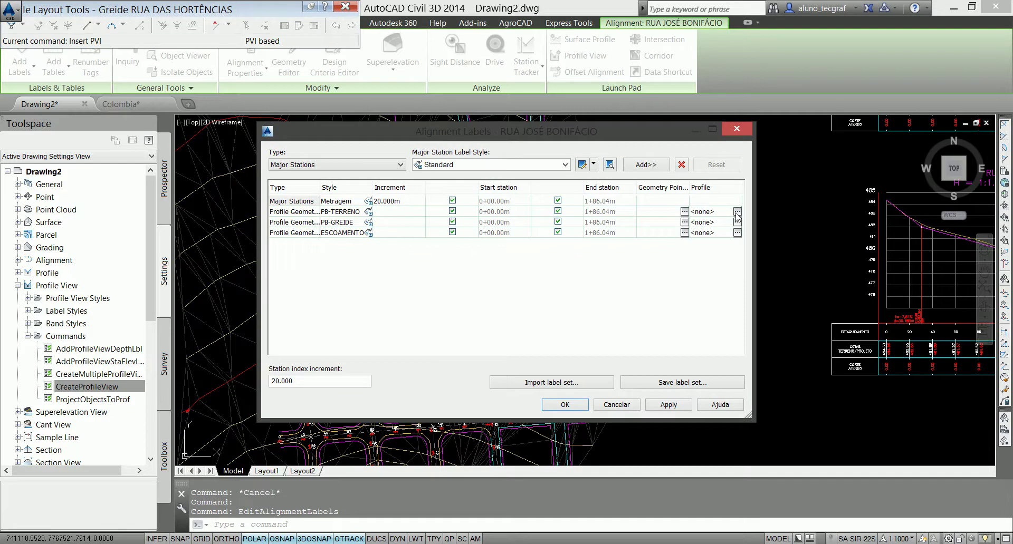
click(737, 232)
click(495, 177)
click(491, 185)
click(481, 406)
click(557, 406)
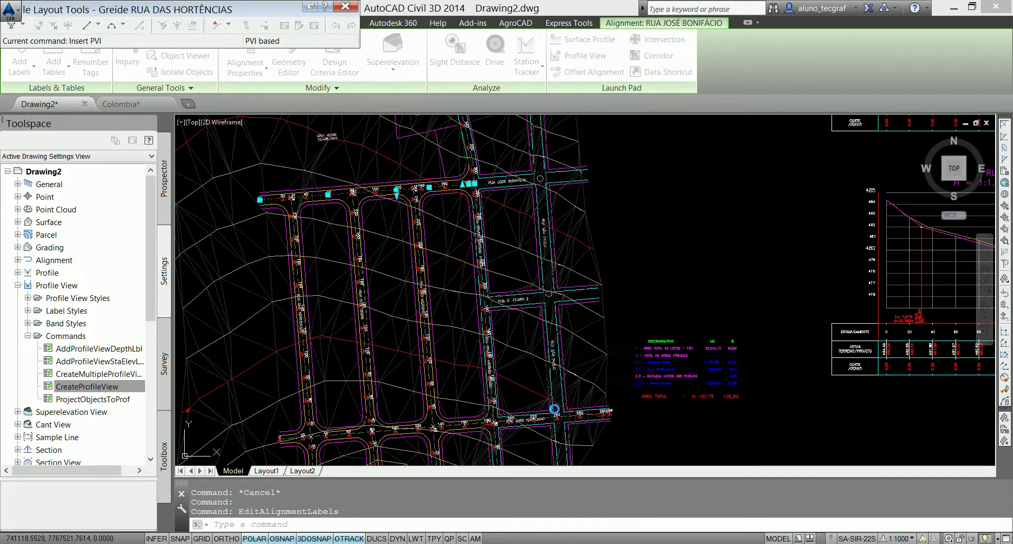
key(Escape)
key(Escape)
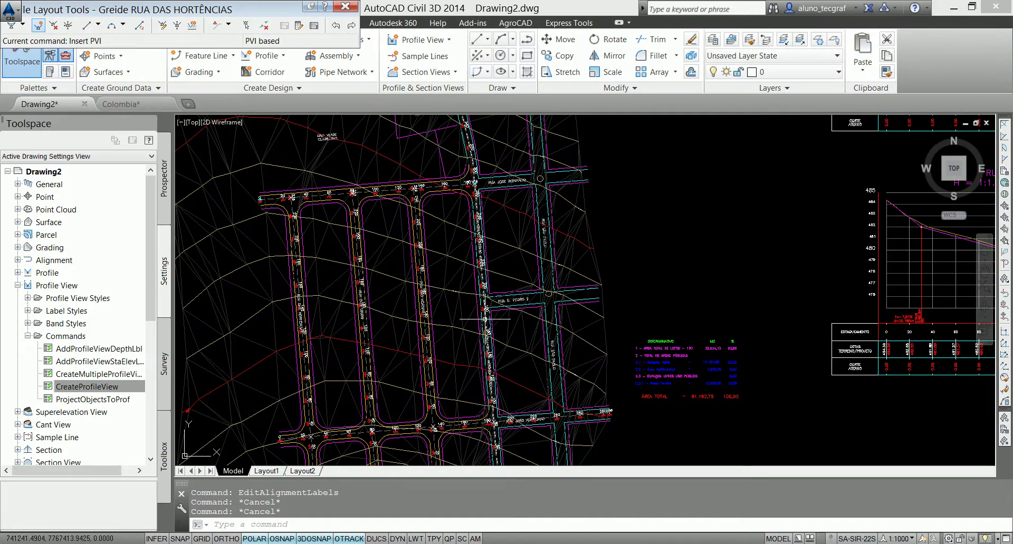
Step: Link RUA BRUNO ANTÔNIO PRADO's profile point labels to the Greide RUA BRUNO ANTÔNIO PRADO profile
click(485, 320)
right_click(485, 319)
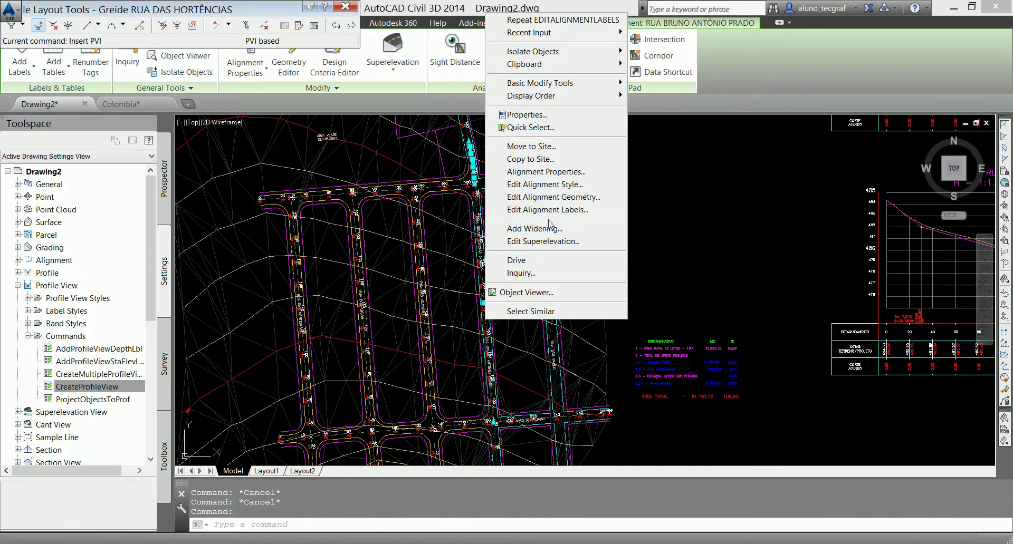
click(557, 224)
click(737, 233)
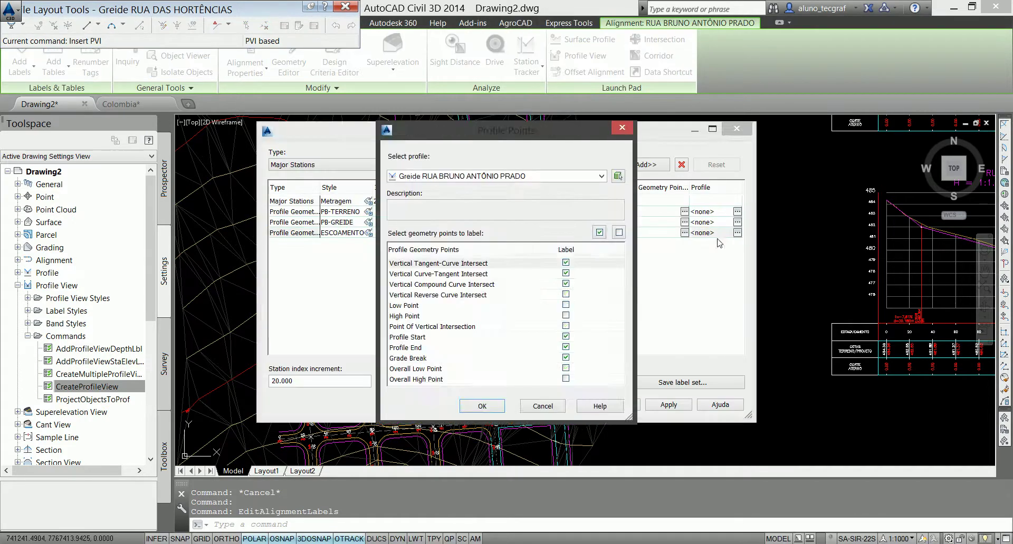
click(489, 410)
click(565, 405)
key(Escape)
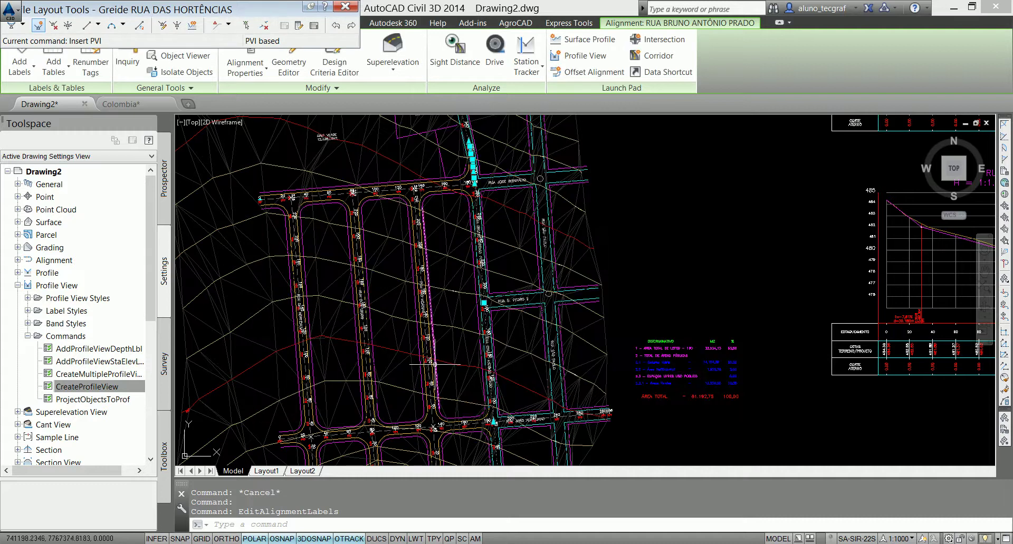
Step: Link the RUA DAS ACÁCIAS alignment's profile point labels to its Greide design profile
click(432, 366)
right_click(429, 367)
click(459, 246)
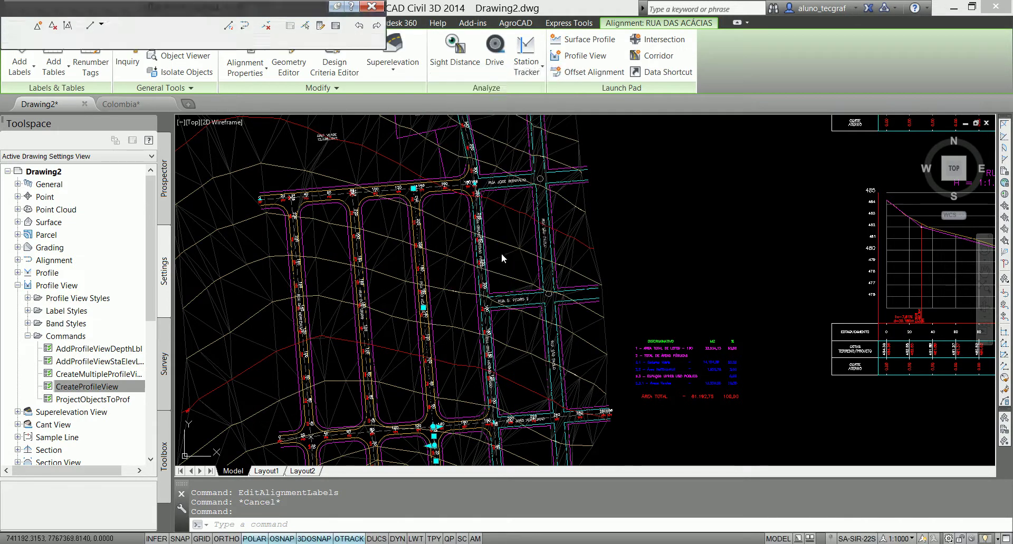
right_click(430, 357)
click(427, 359)
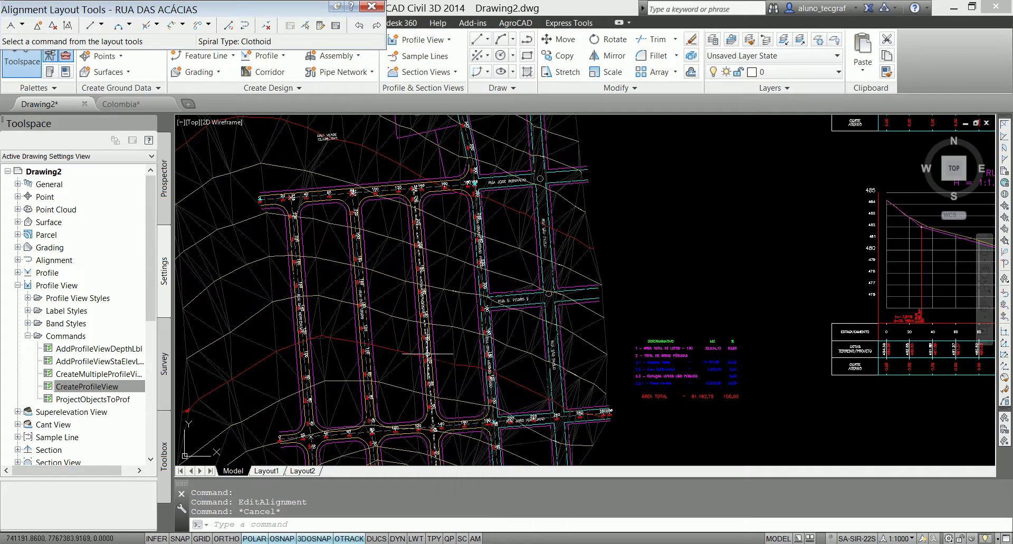
click(424, 364)
right_click(429, 354)
click(467, 244)
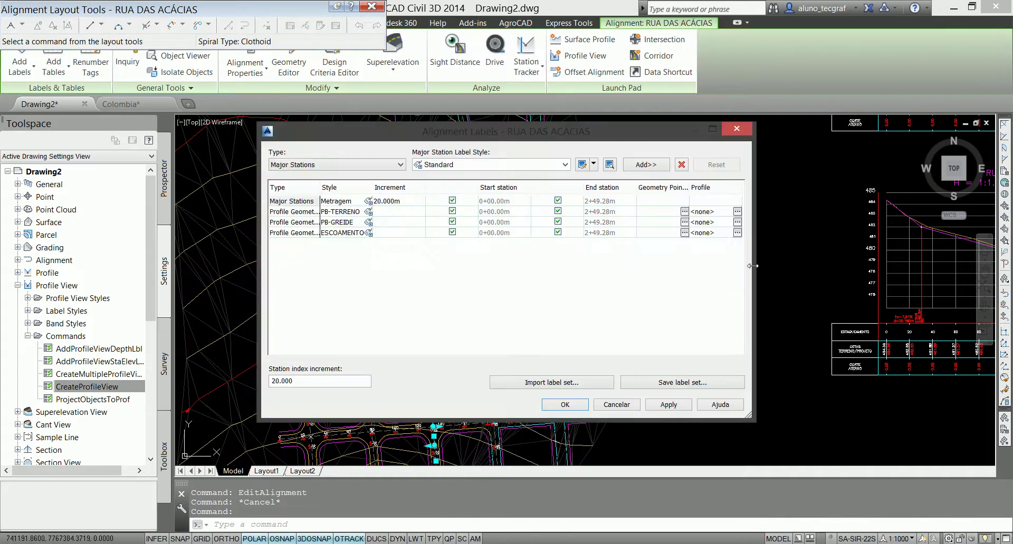
click(736, 233)
click(470, 407)
click(560, 404)
Step: Link the RUA JOÃO AURELIANO alignment's profile geometry labels to its Greide design profile
key(Escape)
click(527, 296)
right_click(504, 297)
key(Escape)
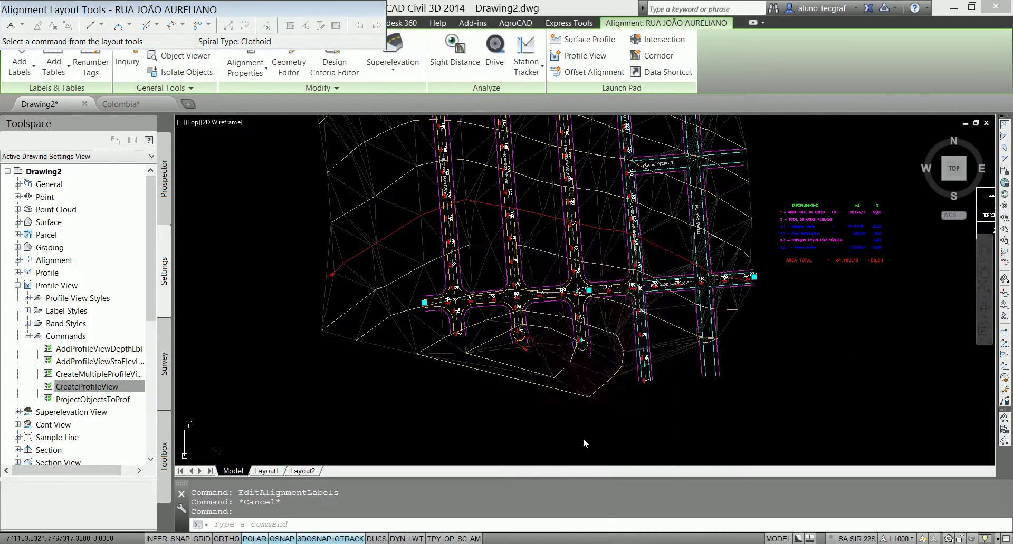
key(Return)
click(737, 233)
click(478, 408)
click(565, 404)
Step: Link RUA DAS HORTÊNCIAS profile point labels to the Greide RUA DAS HORTÊNCIAS profile
key(Escape)
click(450, 240)
right_click(453, 236)
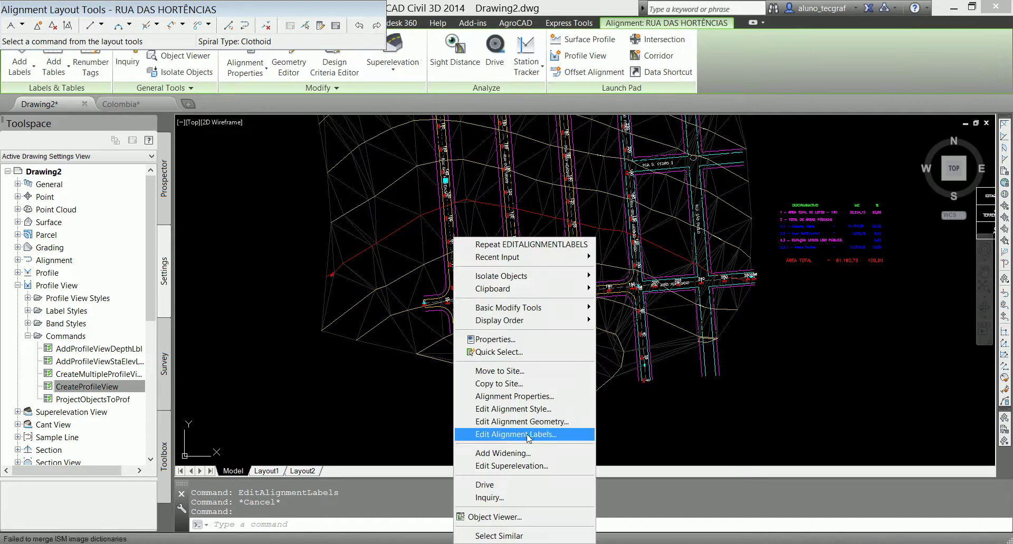
click(528, 435)
click(738, 233)
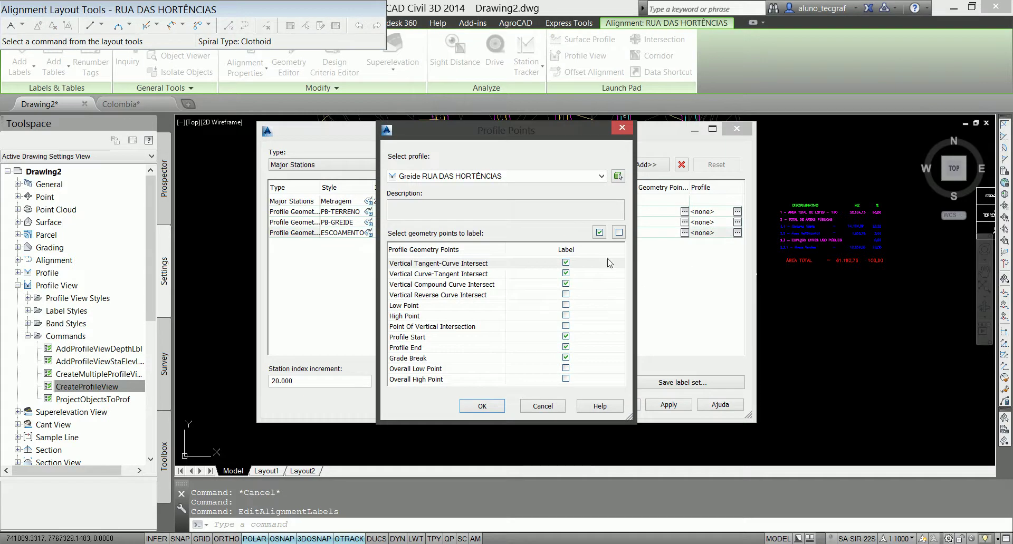
click(482, 406)
click(560, 405)
key(Escape)
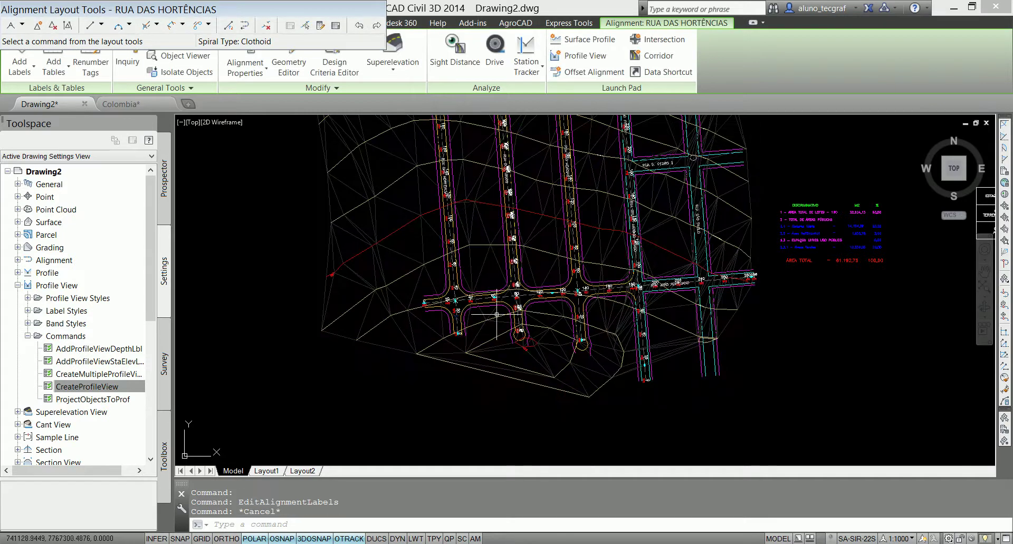
key(Escape)
scroll(418, 303, up, 6)
scroll(419, 302, down, 2)
scroll(754, 206, down, 1)
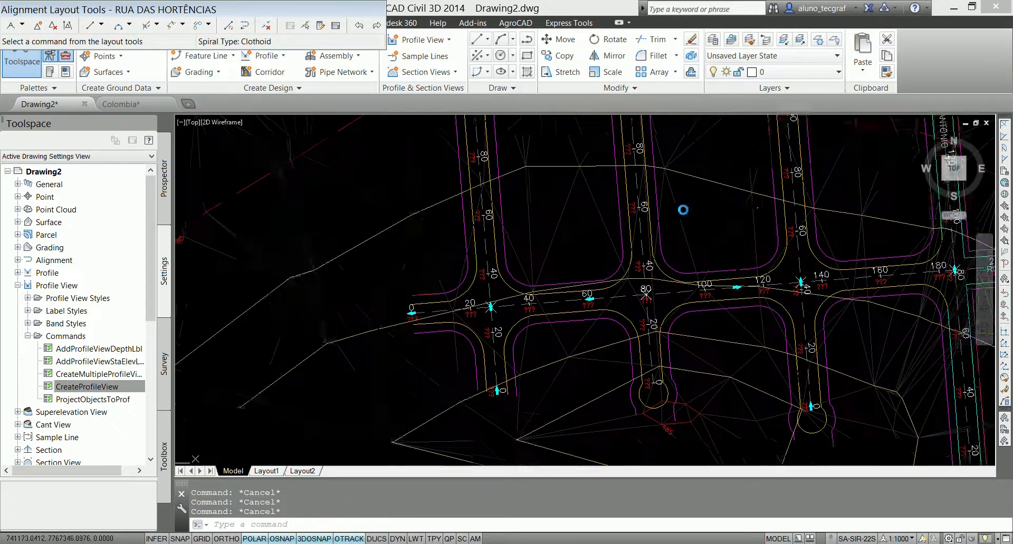
scroll(557, 261, down, 1)
scroll(374, 296, up, 4)
scroll(375, 295, down, 7)
scroll(556, 276, up, 2)
scroll(556, 276, up, 3)
scroll(335, 267, up, 2)
scroll(334, 266, down, 3)
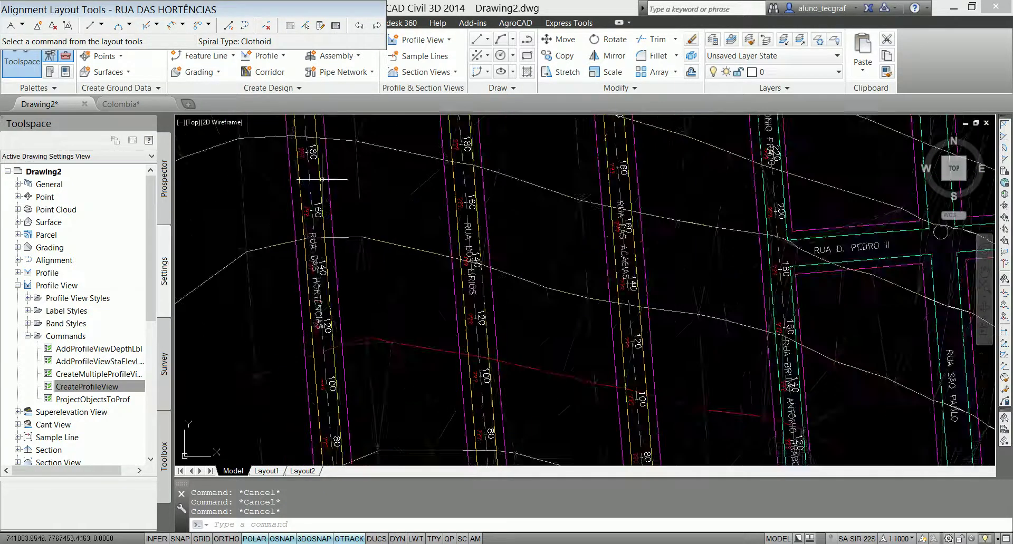
middle_drag(639, 389, 472, 341)
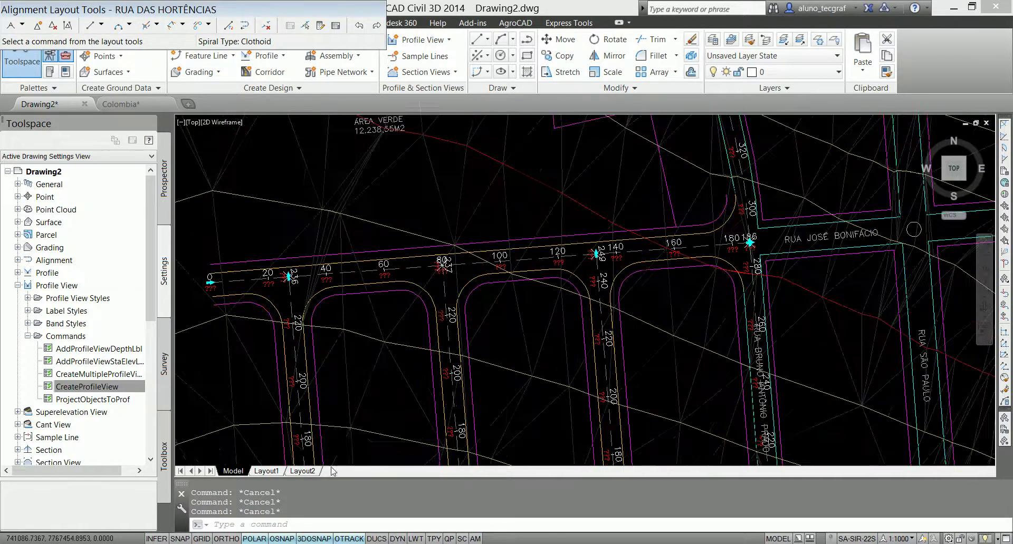
click(443, 317)
right_click(445, 317)
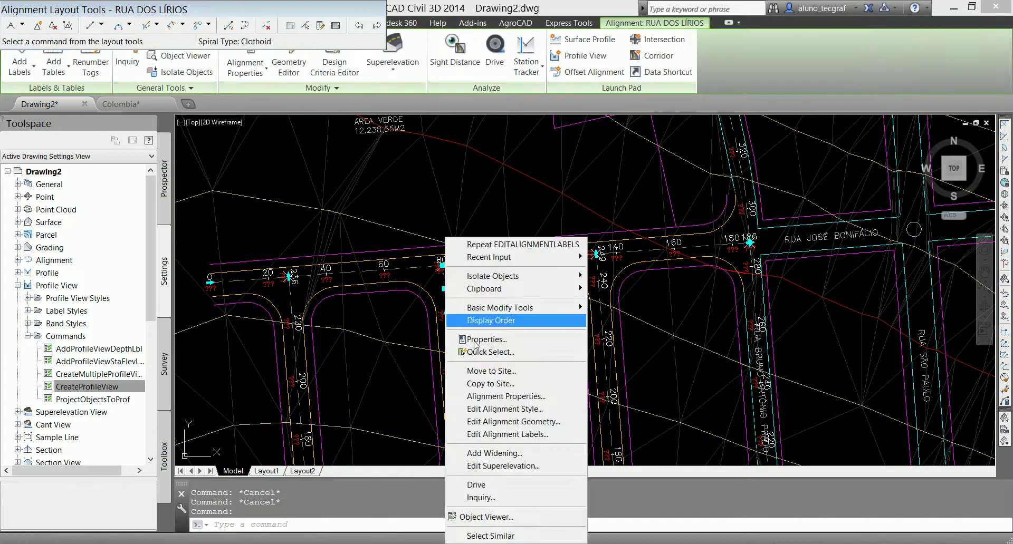
click(509, 434)
click(737, 232)
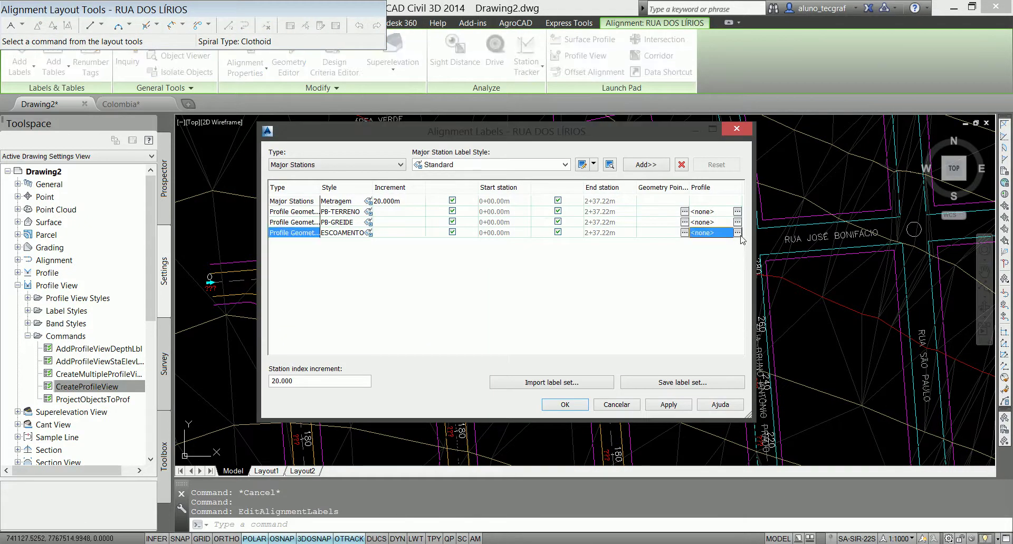
click(502, 405)
click(551, 403)
key(Escape)
key(Escape)
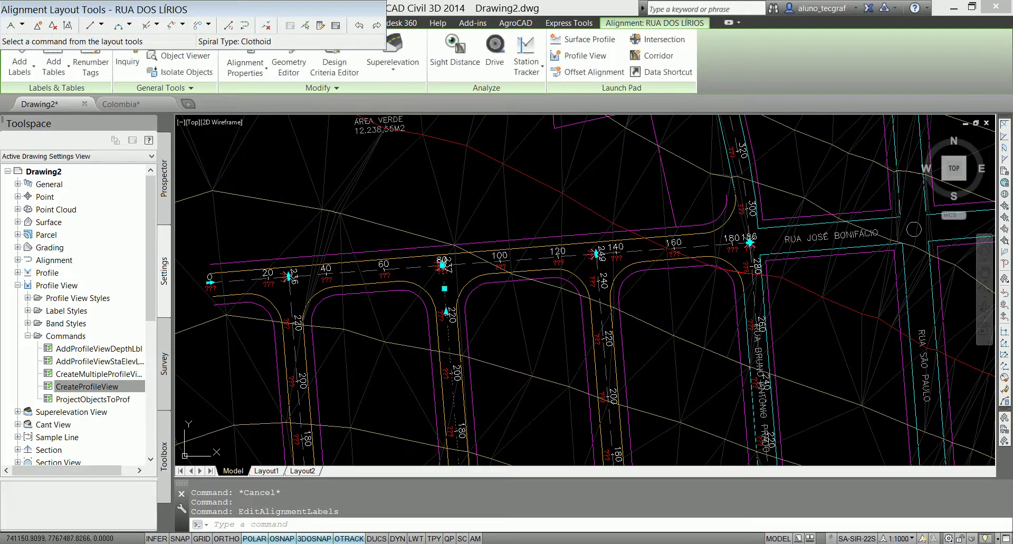
scroll(412, 384, down, 1)
scroll(412, 384, down, 1)
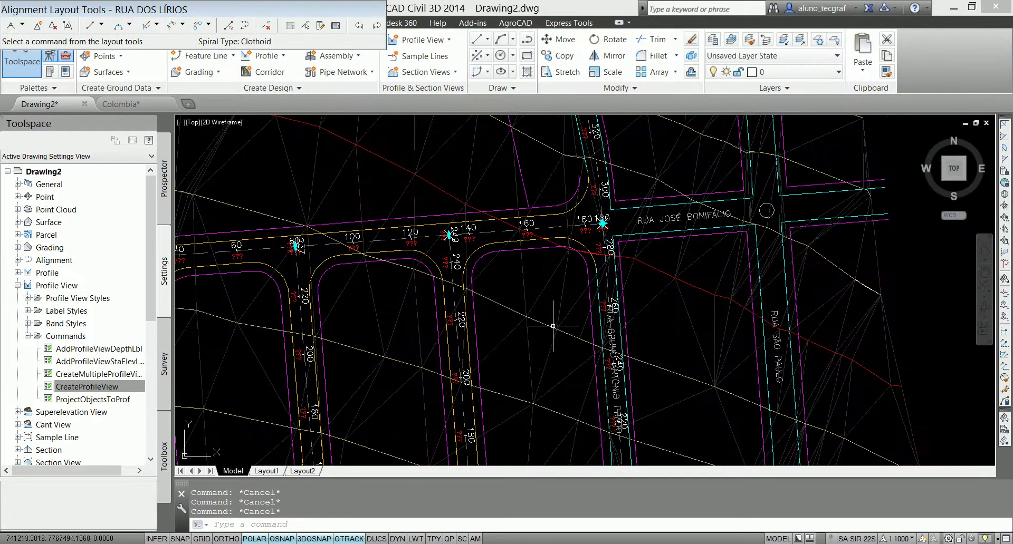
scroll(553, 327, down, 2)
scroll(567, 313, down, 2)
scroll(567, 313, up, 3)
scroll(552, 258, up, 3)
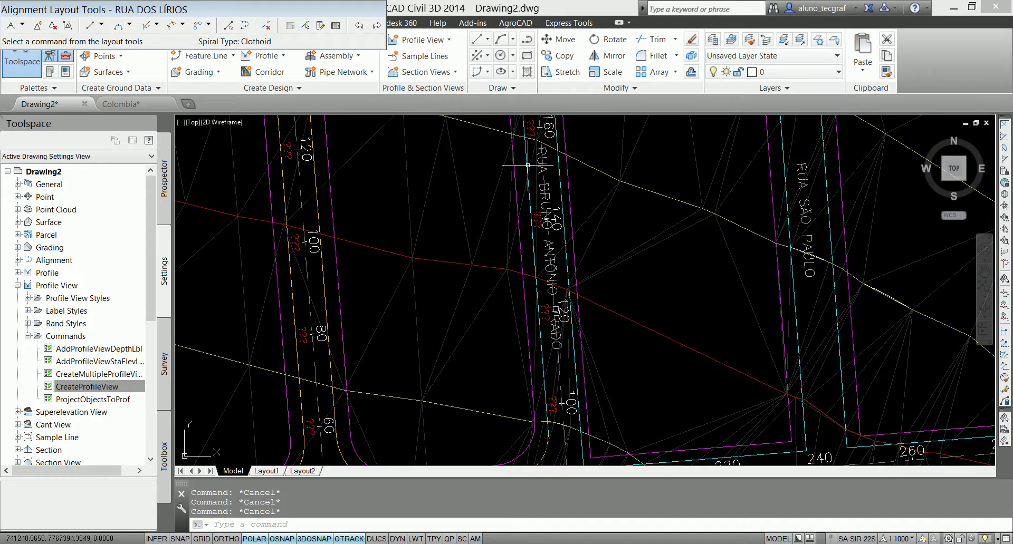
scroll(499, 395, down, 2)
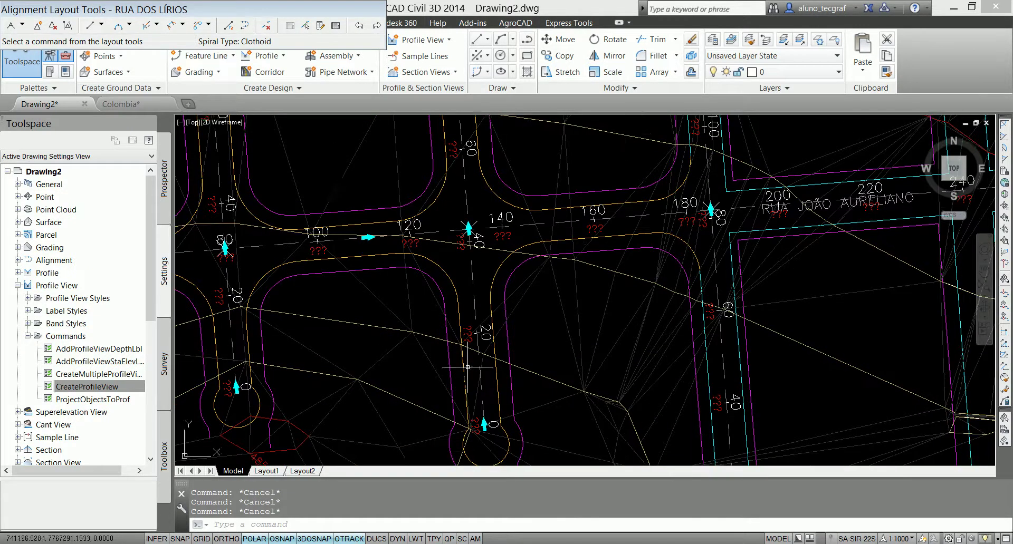
middle_drag(655, 390, 705, 399)
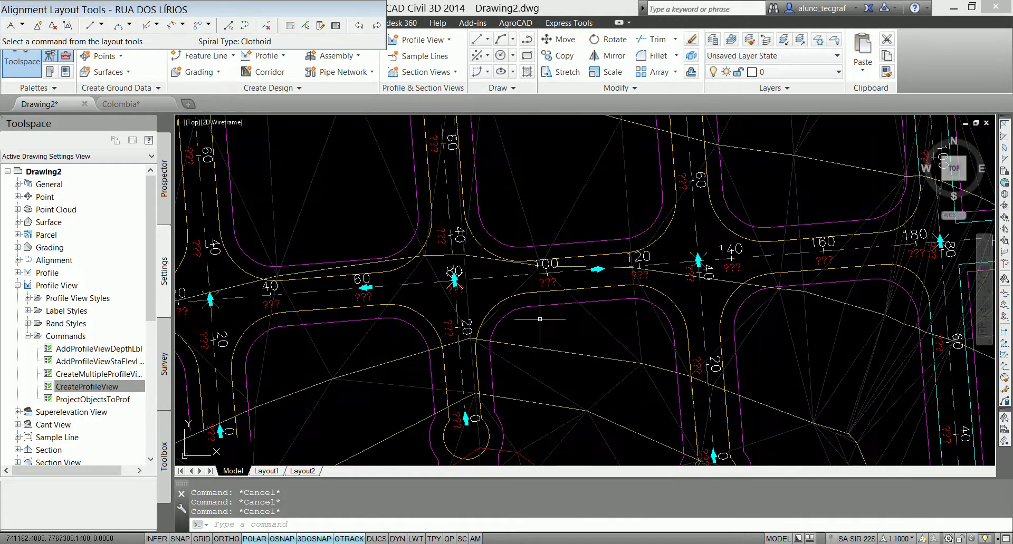
scroll(538, 318, down, 2)
middle_drag(757, 326, 665, 335)
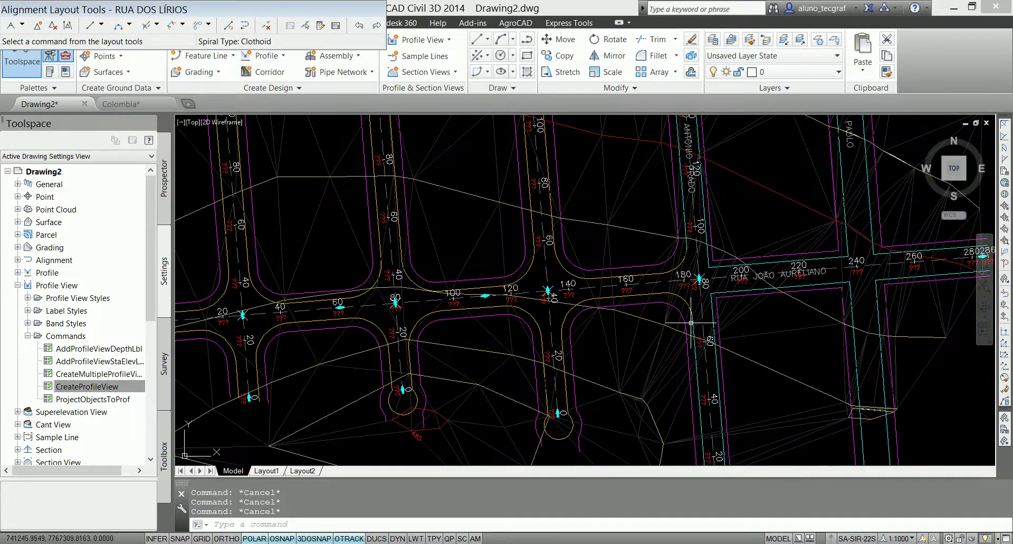
scroll(289, 314, up, 4)
scroll(290, 314, down, 2)
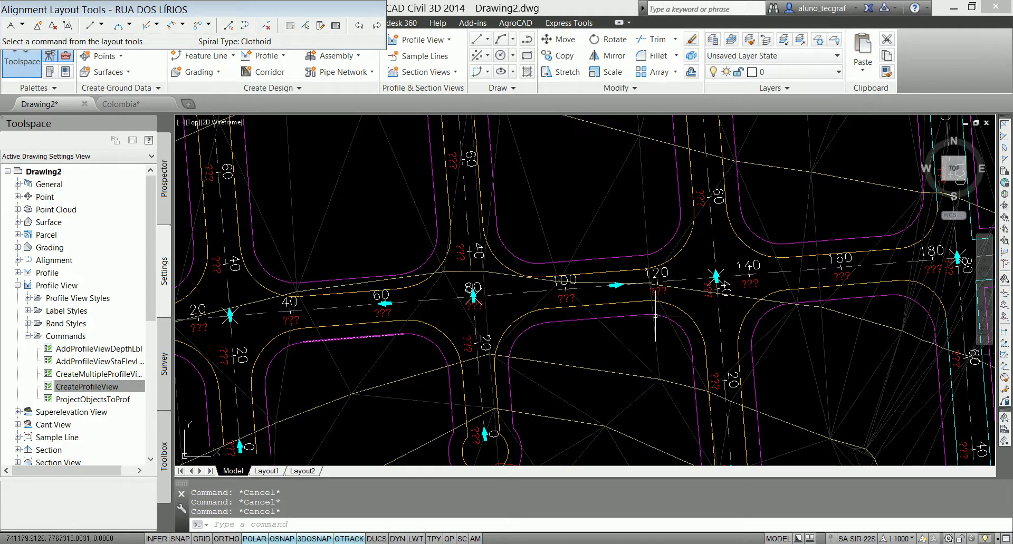
middle_drag(337, 368, 584, 355)
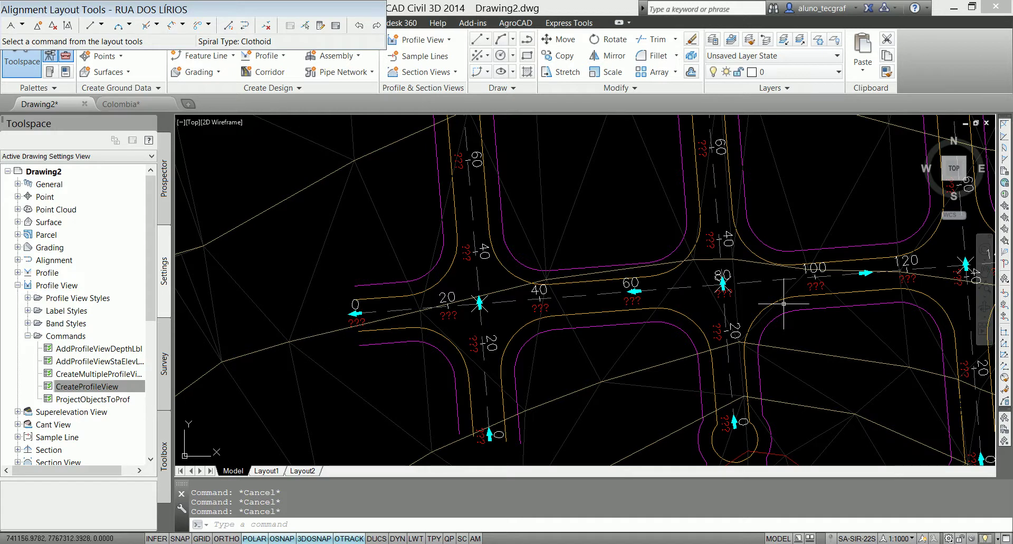
middle_drag(783, 304, 441, 300)
middle_drag(911, 278, 568, 275)
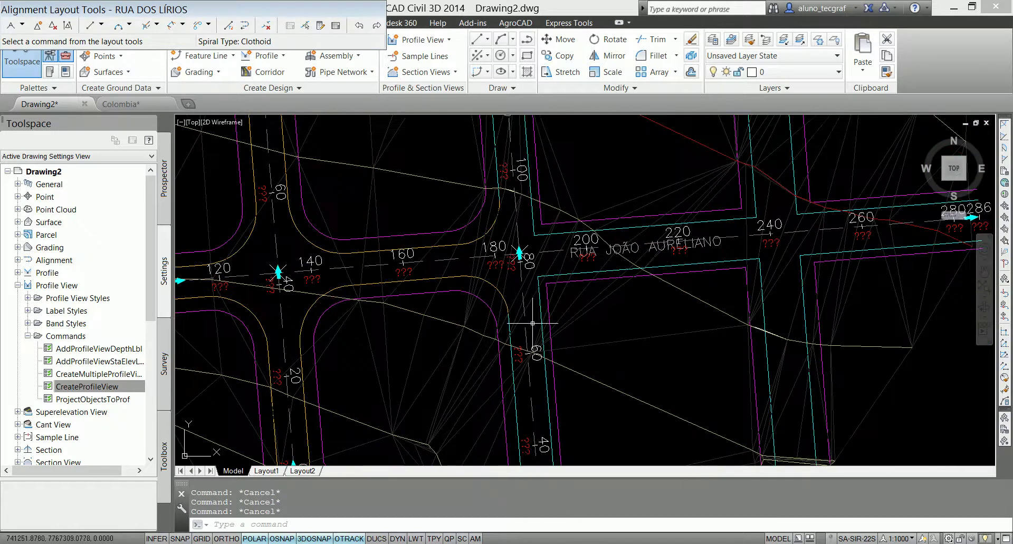
scroll(537, 242, down, 4)
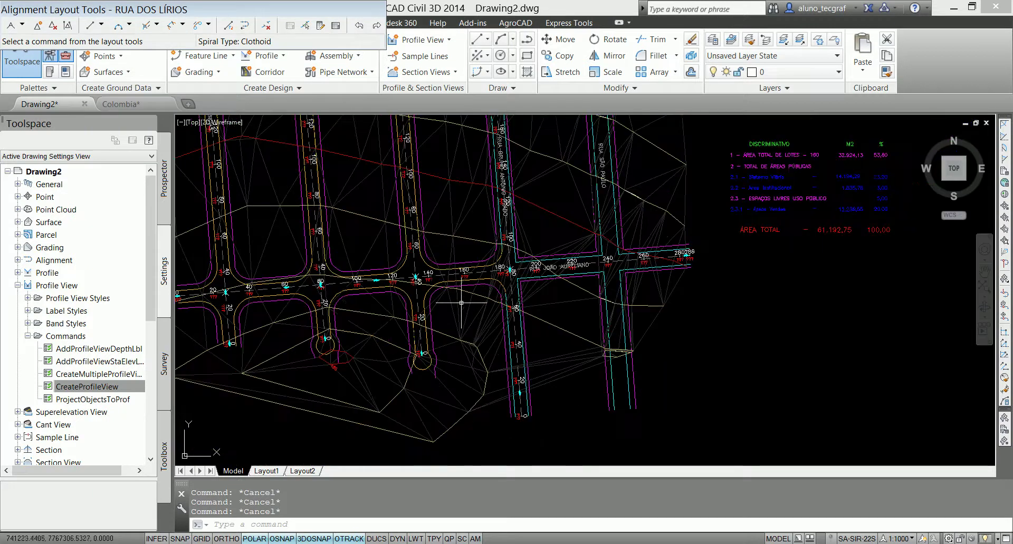
scroll(396, 302, down, 4)
scroll(464, 267, up, 3)
Step: Drag the middle PVI of the RUA JOÃO AURELIANO Greide profile below the ground line
scroll(454, 260, up, 6)
click(436, 291)
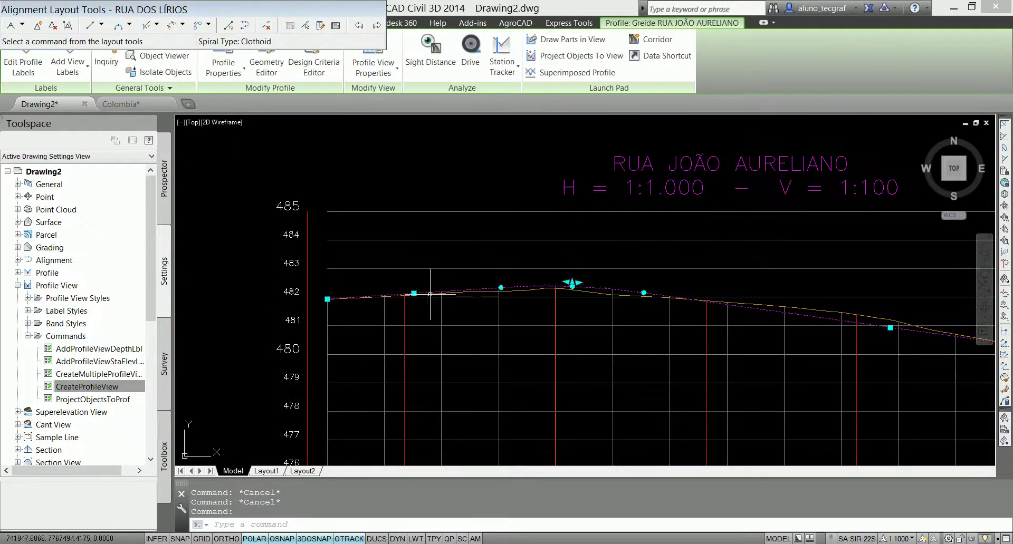
click(572, 283)
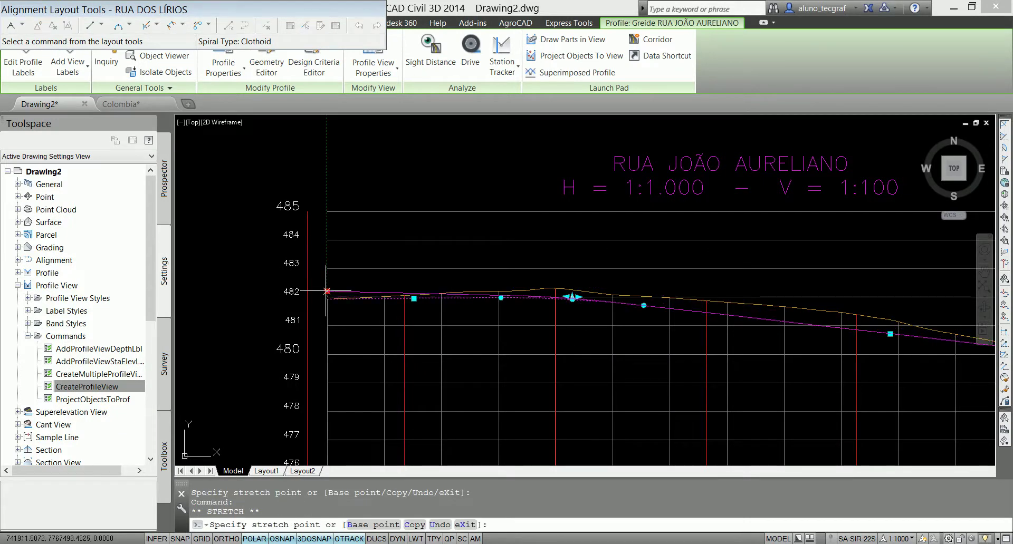
scroll(465, 223, down, 2)
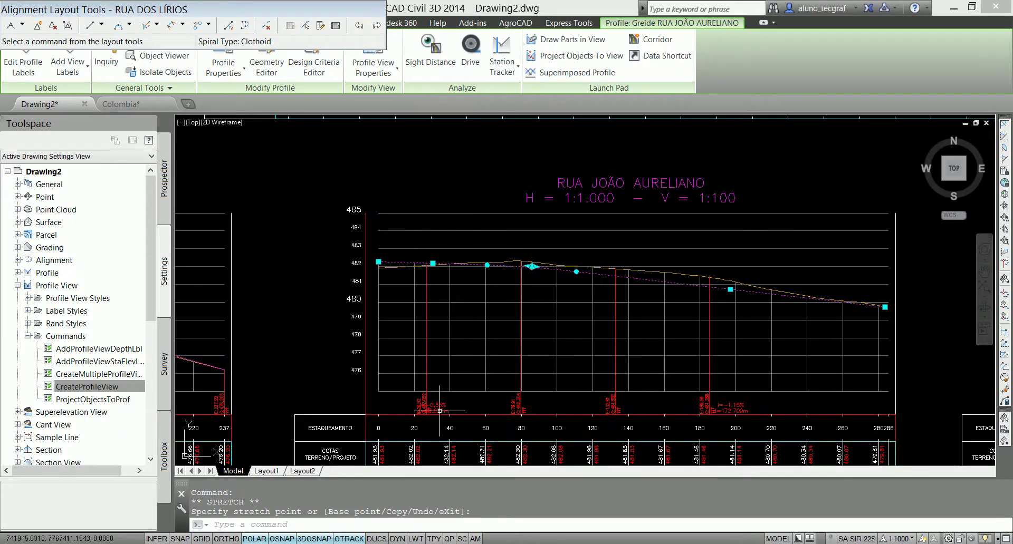
scroll(527, 274, up, 5)
click(546, 243)
click(546, 243)
click(546, 243)
scroll(534, 247, down, 4)
scroll(557, 208, up, 5)
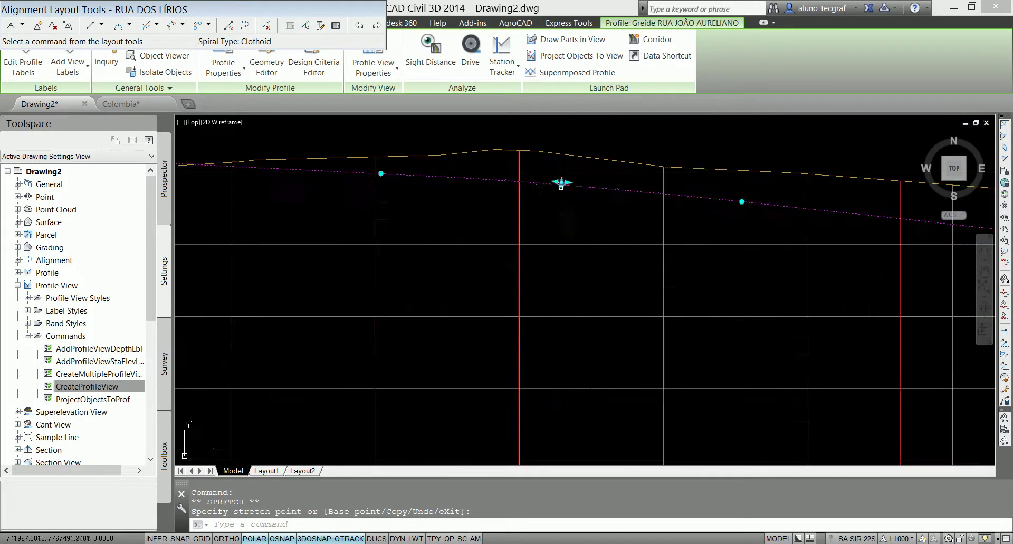
click(561, 182)
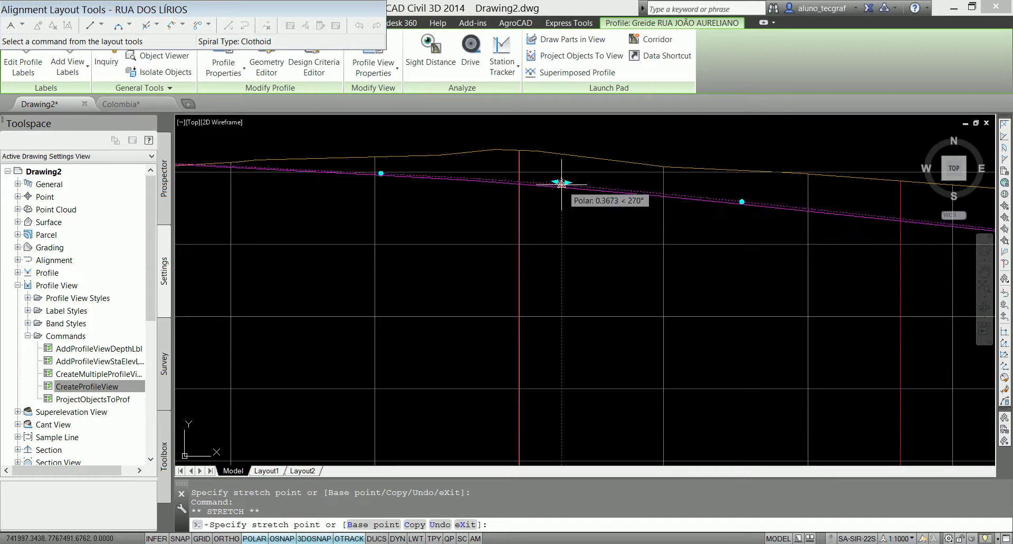
click(558, 181)
scroll(557, 211, down, 5)
key(Escape)
key(Escape)
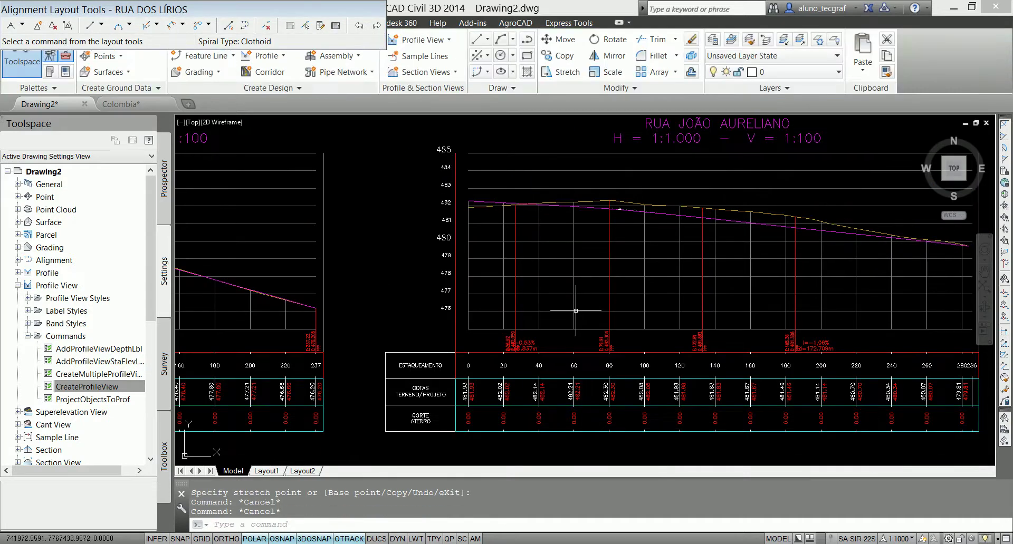
Step: Pan along the alignment to review station labels and the street intersections in plan
scroll(788, 206, down, 5)
scroll(567, 261, up, 5)
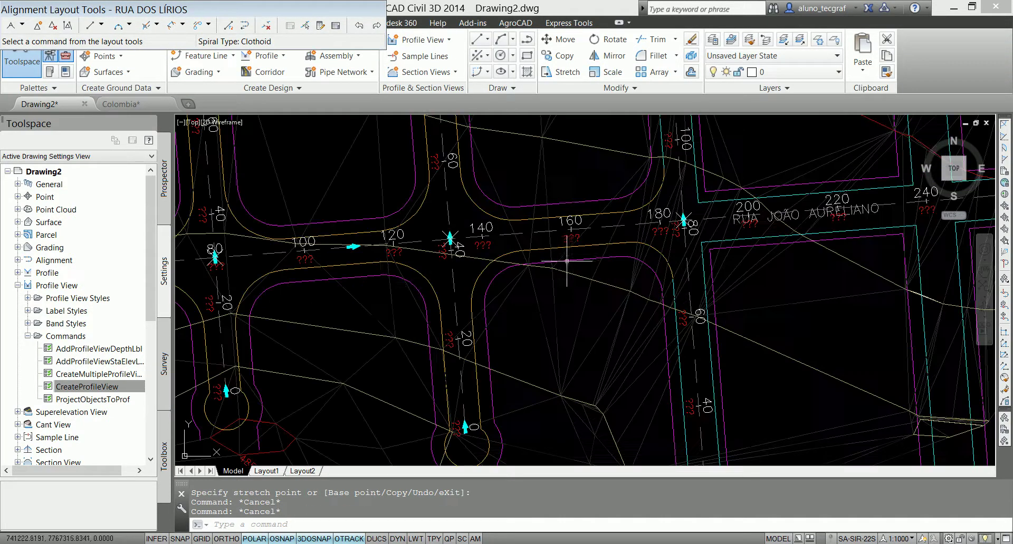
middle_drag(411, 295, 883, 267)
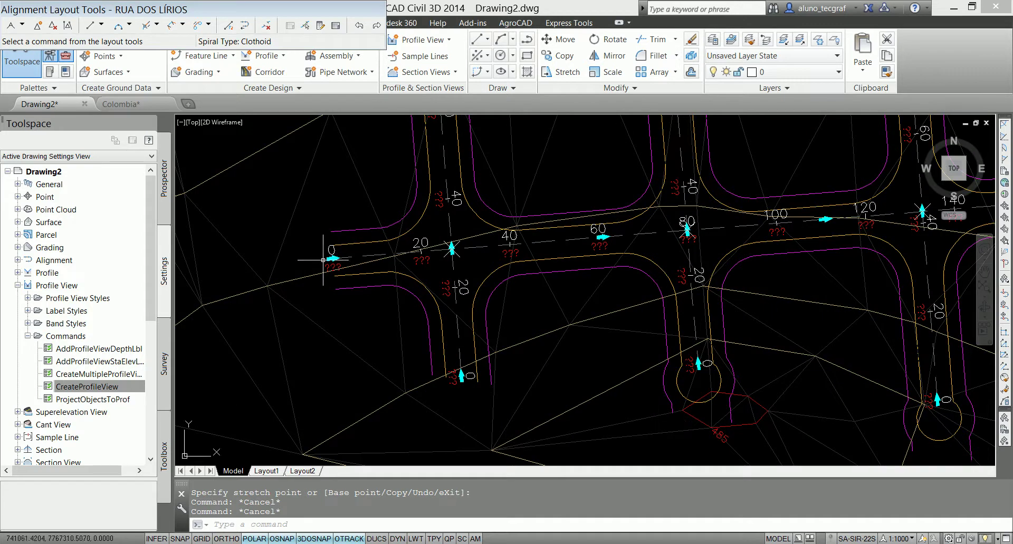
middle_drag(589, 301, 592, 337)
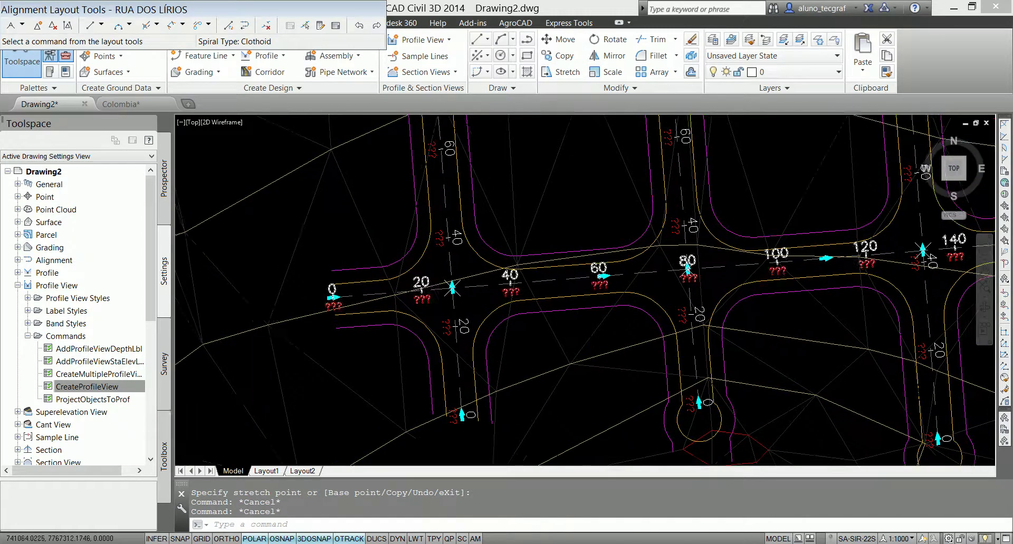
scroll(328, 307, up, 5)
click(329, 307)
click(266, 282)
scroll(308, 318, down, 4)
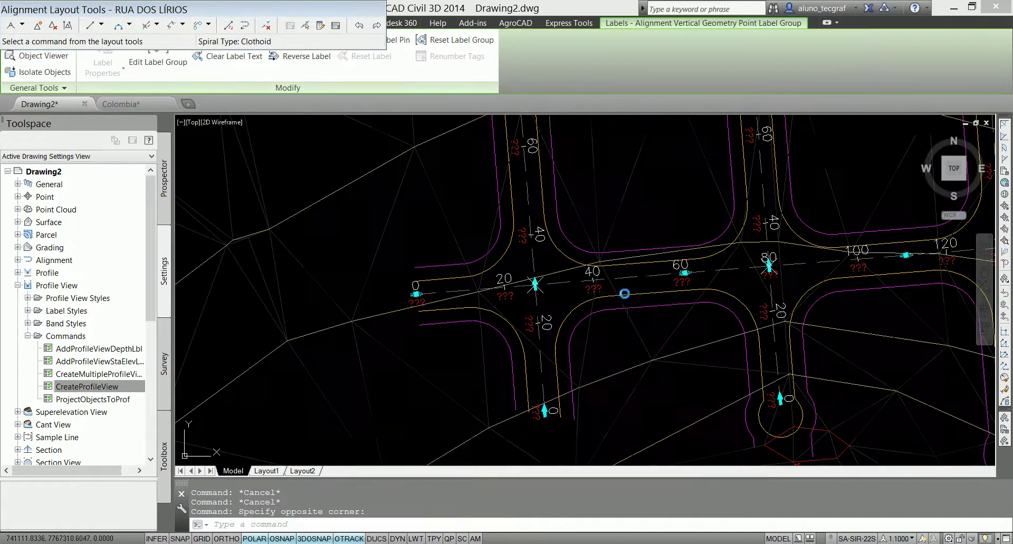
middle_drag(747, 288, 272, 326)
key(Escape)
key(Escape)
mouse_move(463, 355)
middle_down()
mouse_move(512, 243)
mouse_move(485, 317)
middle_up()
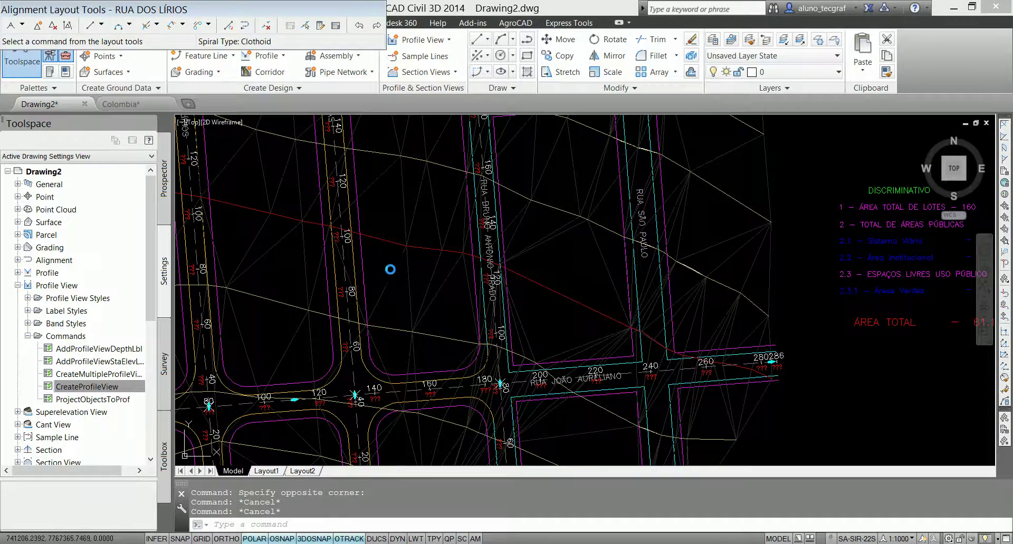
middle_drag(249, 446, 523, 318)
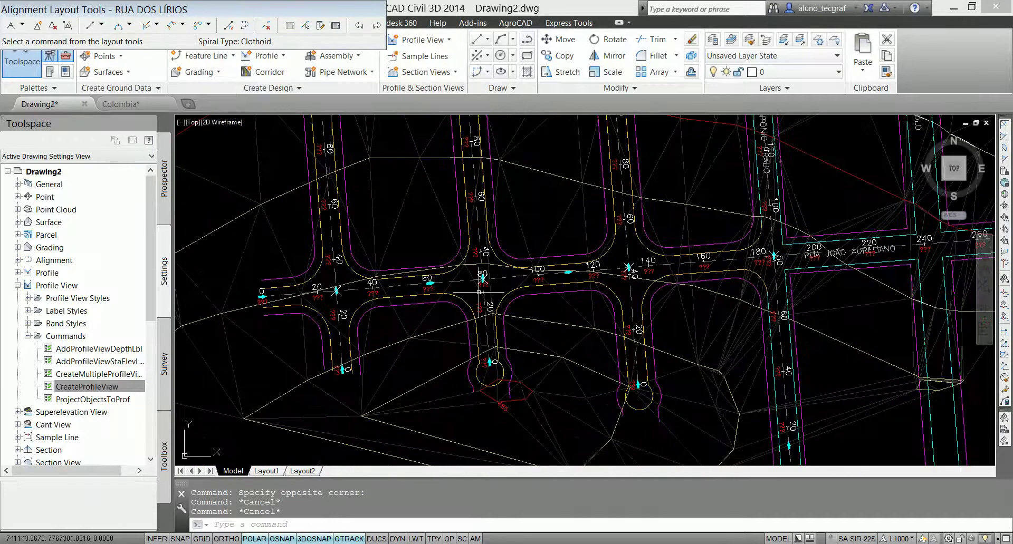
mouse_move(493, 378)
middle_down()
mouse_move(398, 156)
mouse_move(461, 448)
middle_up()
mouse_move(412, 125)
middle_down()
mouse_move(465, 288)
mouse_move(443, 295)
middle_up()
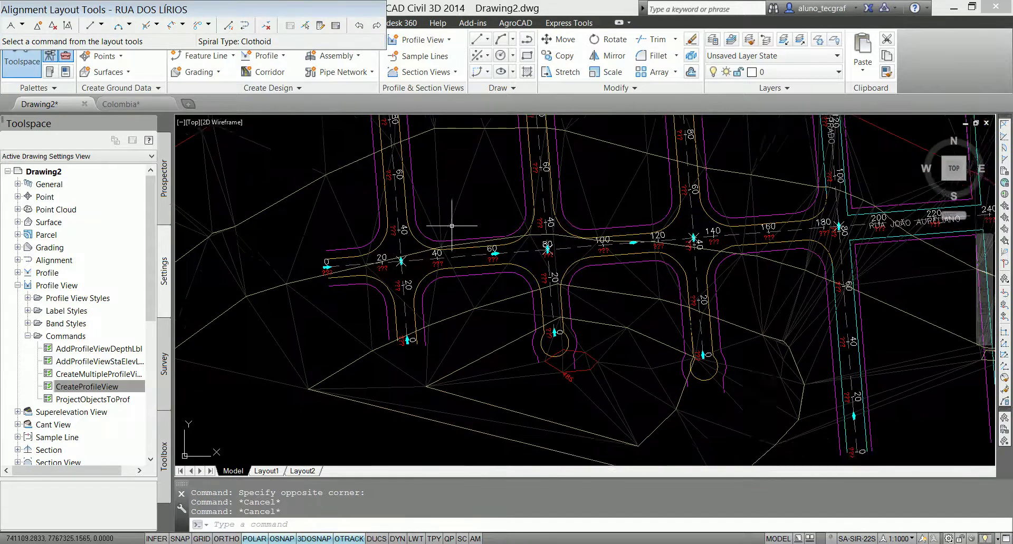
mouse_move(378, 164)
middle_down()
mouse_move(411, 333)
mouse_move(441, 392)
middle_up()
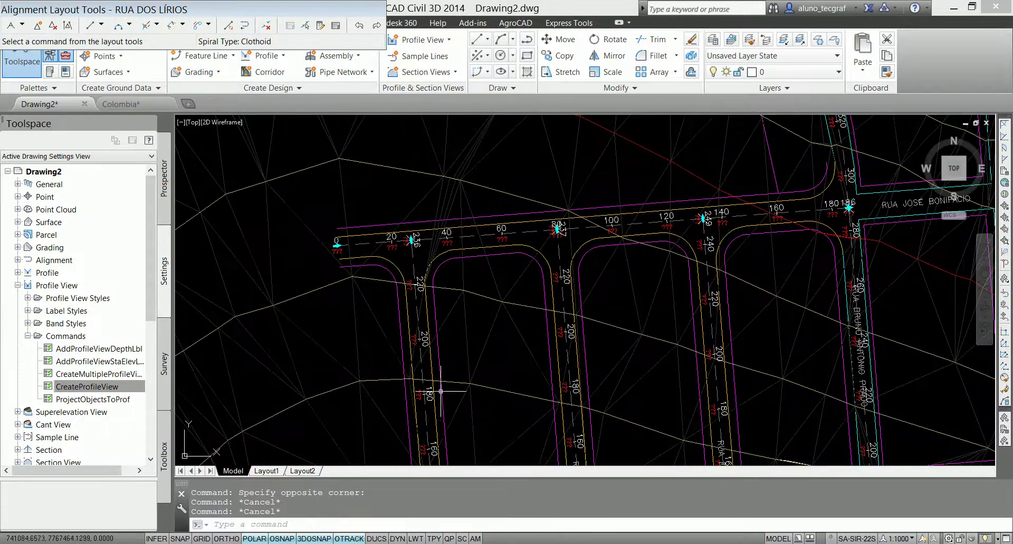
scroll(361, 243, up, 1)
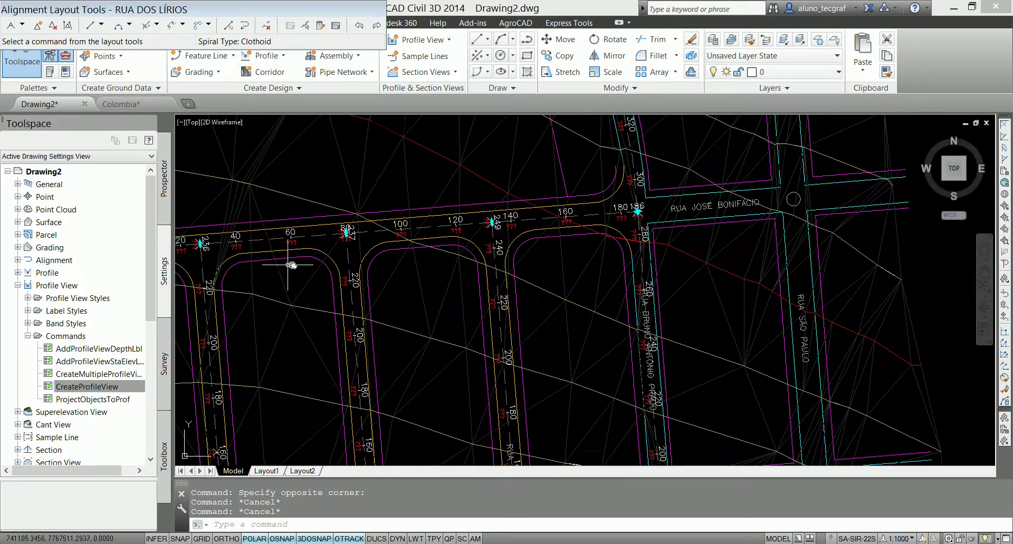
scroll(361, 244, up, 3)
scroll(361, 243, up, 2)
scroll(218, 251, down, 2)
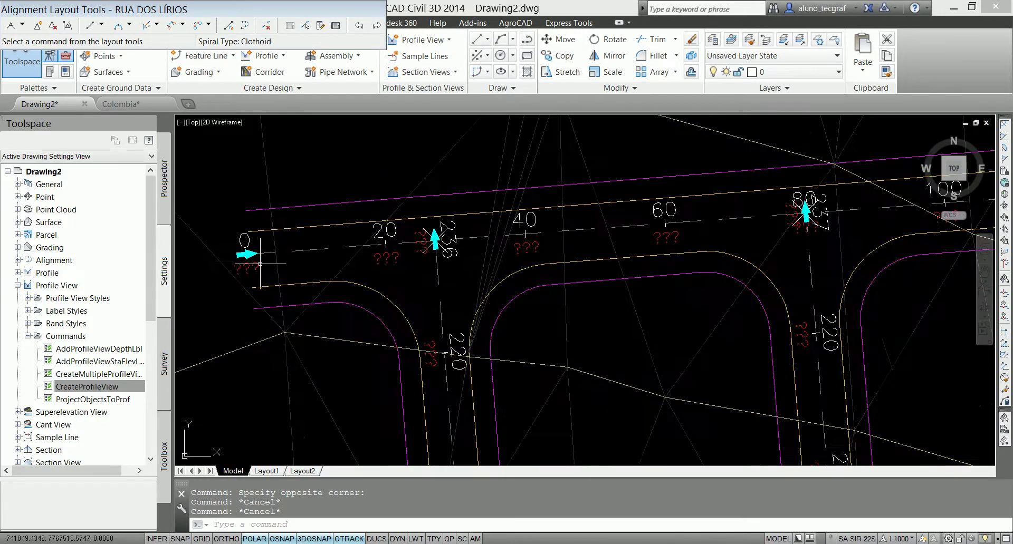
scroll(260, 264, down, 3)
scroll(557, 246, up, 2)
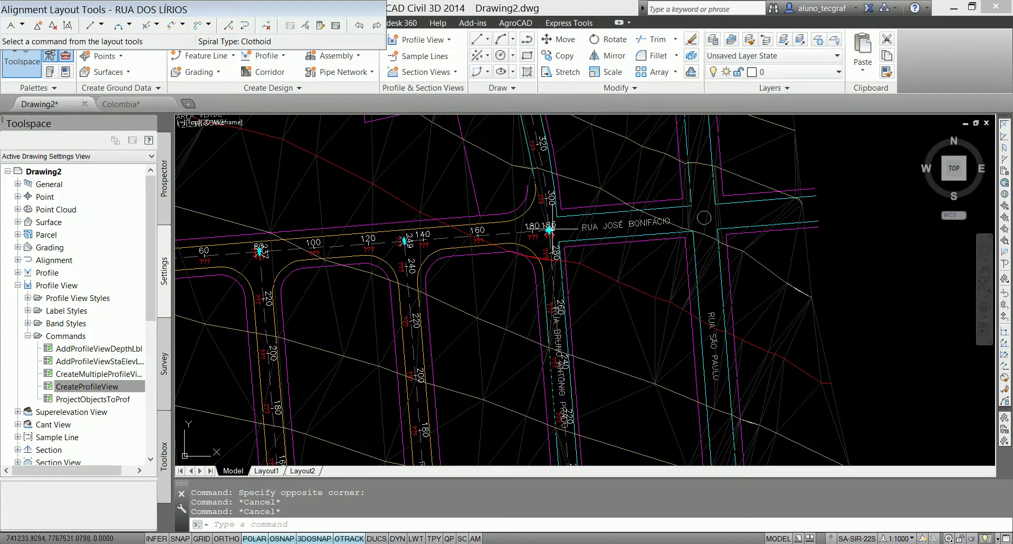
scroll(492, 240, up, 2)
scroll(578, 255, down, 5)
mouse_move(590, 302)
middle_down()
mouse_move(519, 380)
mouse_move(475, 185)
middle_up()
middle_drag(464, 464, 463, 357)
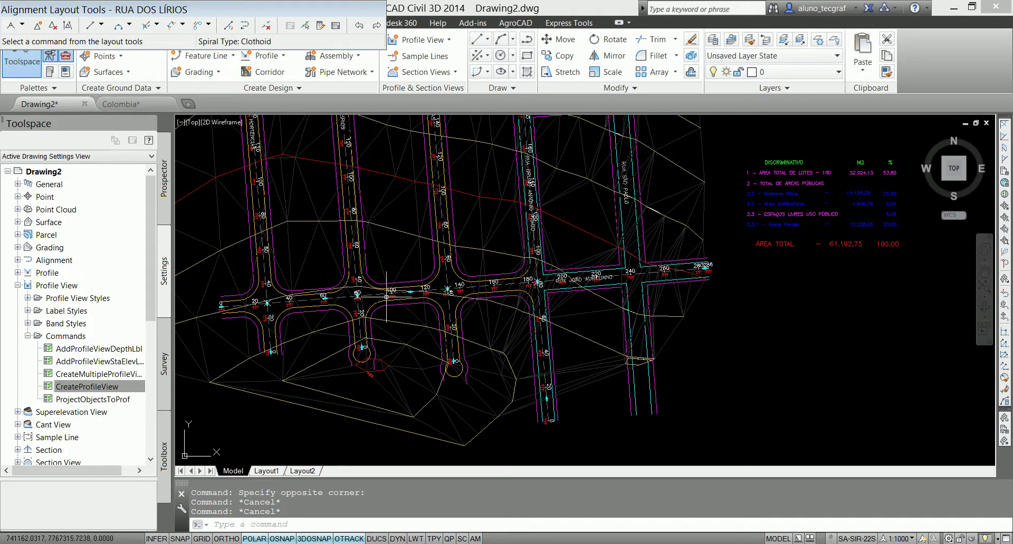
scroll(387, 297, up, 4)
scroll(419, 260, down, 10)
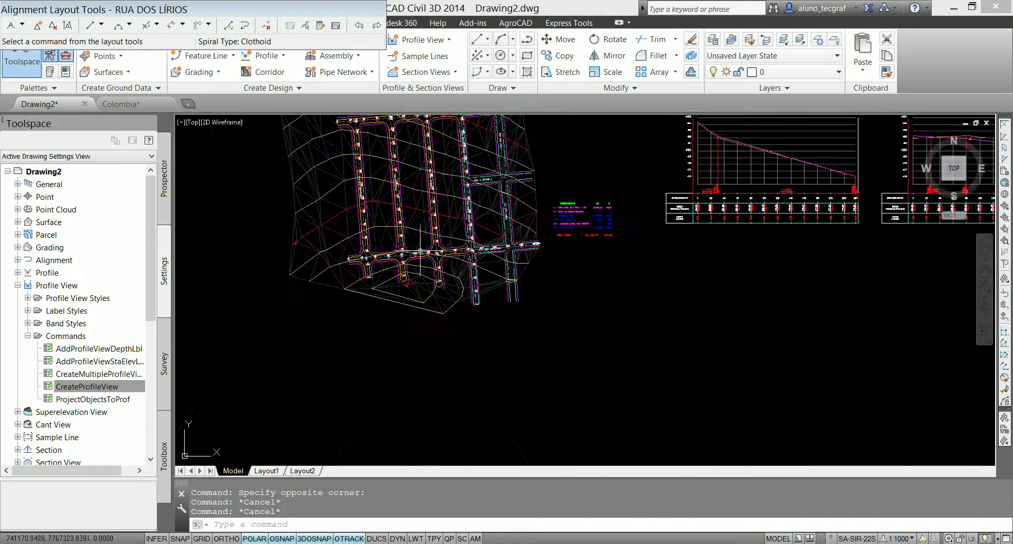
scroll(415, 230, up, 5)
Step: Change the Terreno surface style to _Invisivel in its Surface Properties
click(413, 203)
right_click(414, 202)
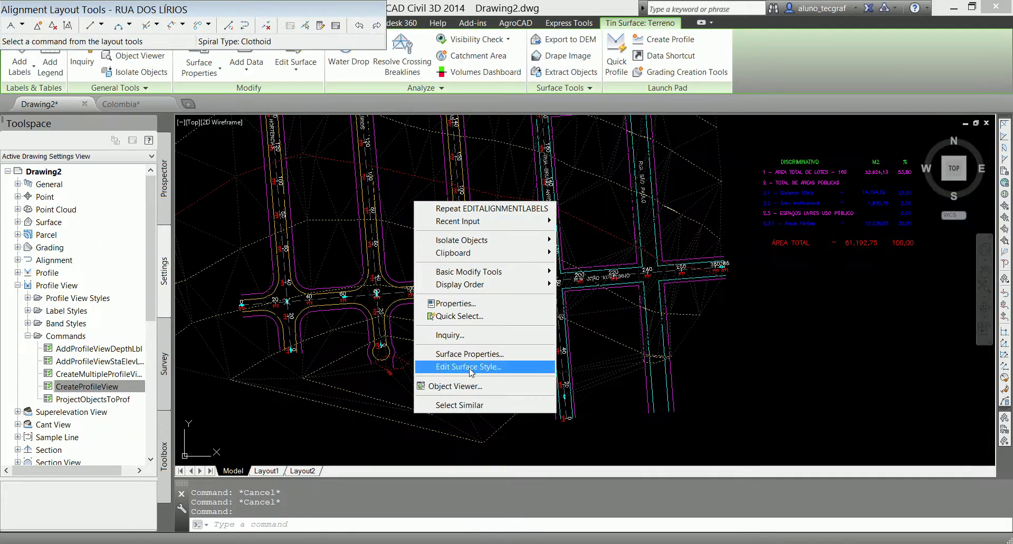
click(468, 354)
click(75, 45)
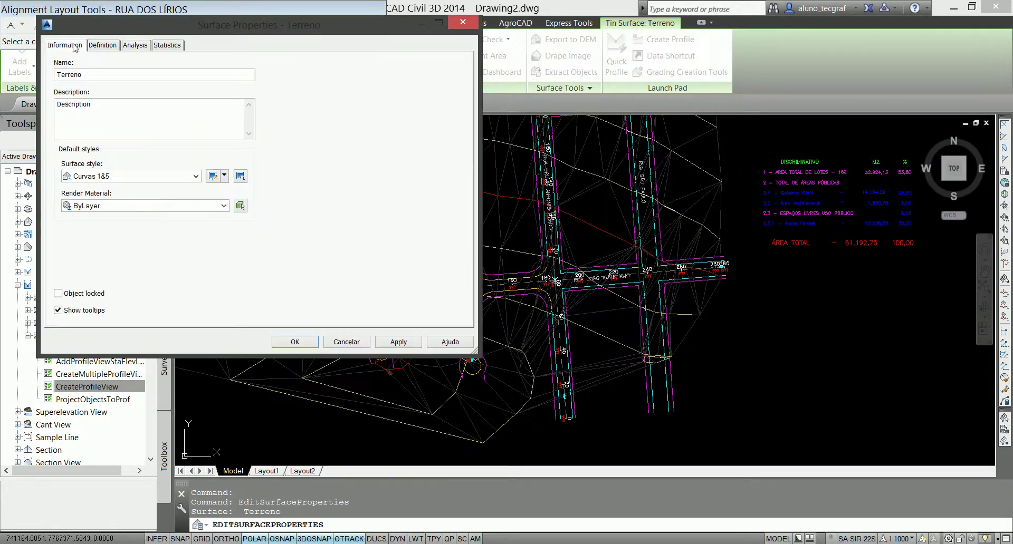
click(152, 177)
scroll(116, 320, up, 4)
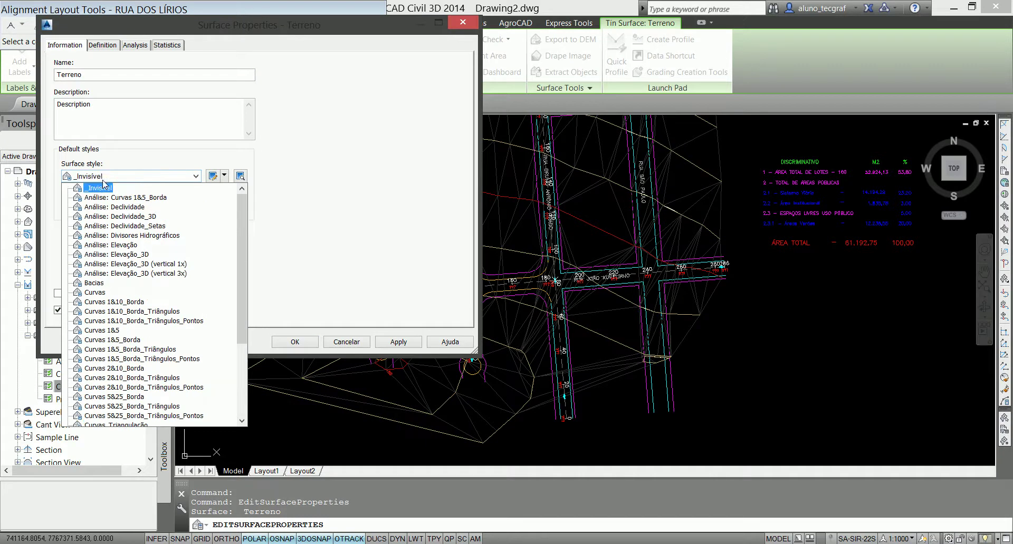
click(106, 188)
click(285, 346)
key(Escape)
key(Escape)
key(Escape)
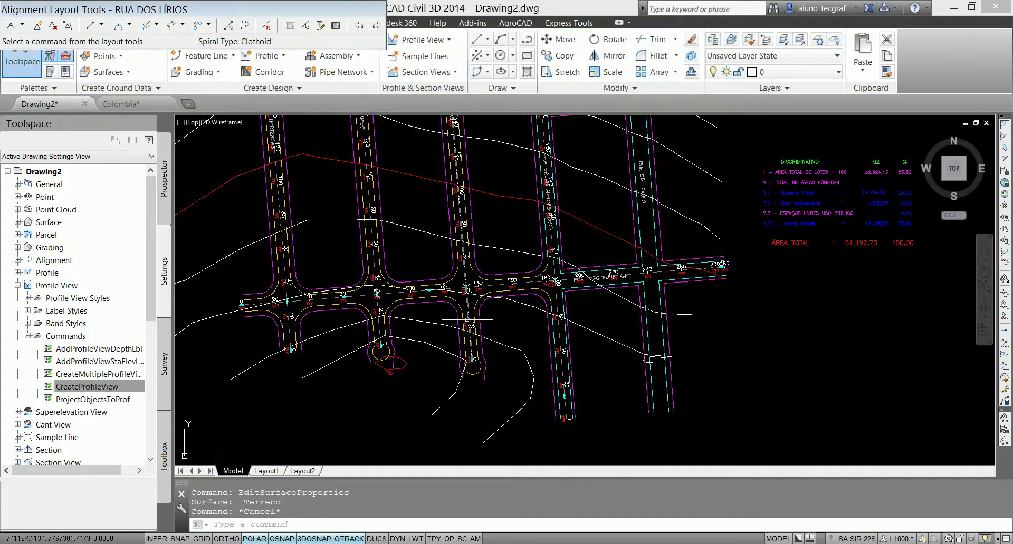
Step: Freeze the CURVAS_5M contour layer by picking a contour line with LAYFRZ
click(817, 41)
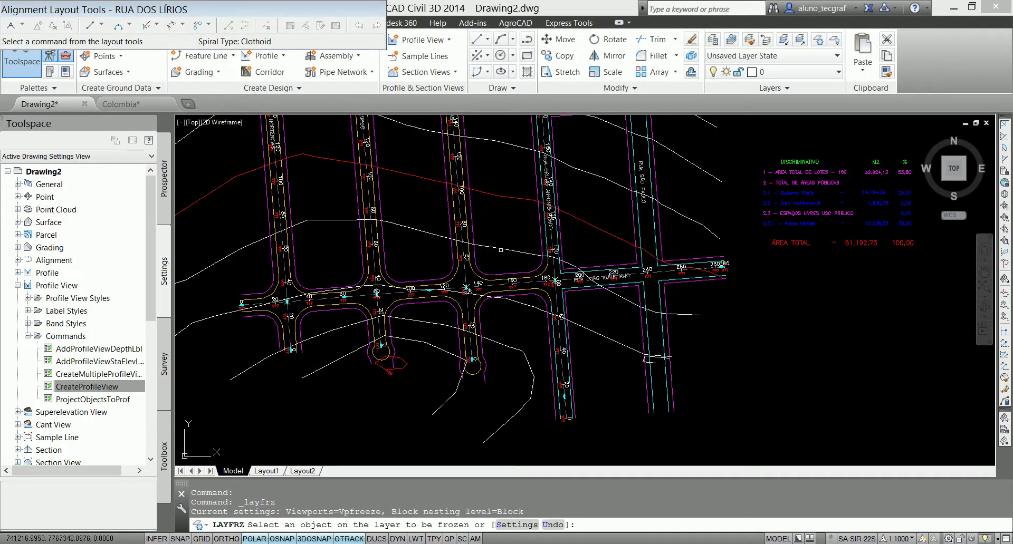
click(597, 282)
key(Escape)
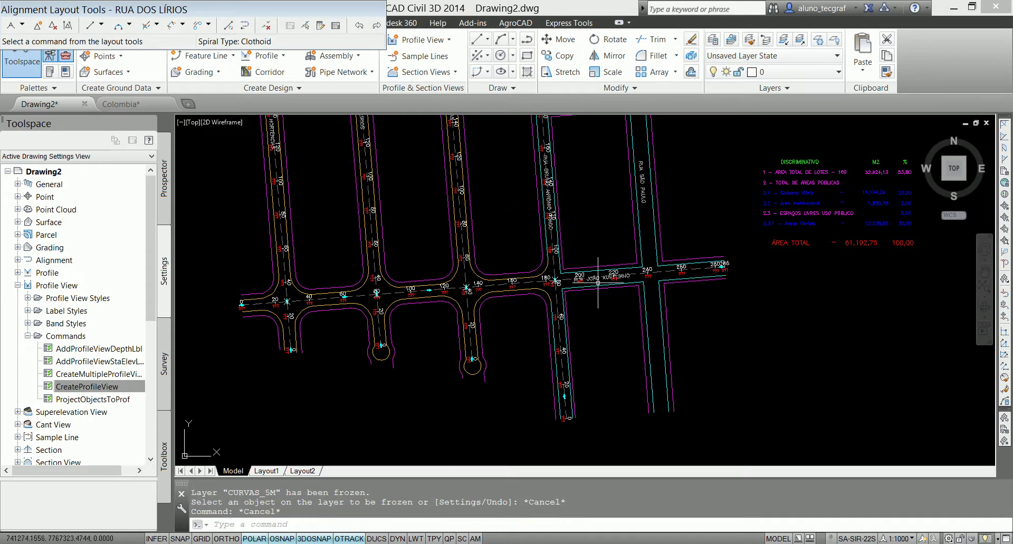
scroll(597, 283, down, 3)
scroll(692, 160, down, 1)
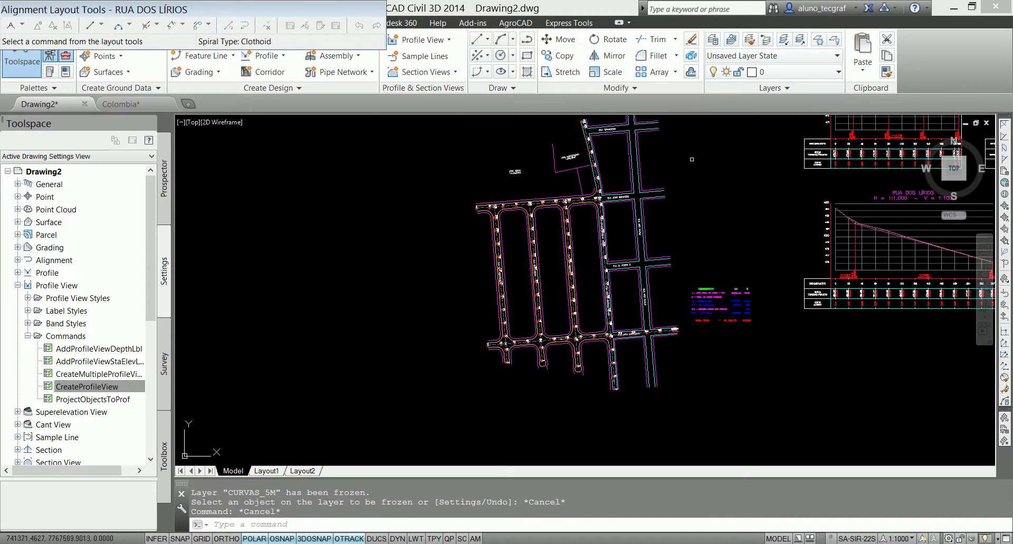
scroll(505, 216, up, 2)
Step: Freeze the TEXTOS layer by picking a street-name text
key(Return)
scroll(574, 375, up, 2)
click(509, 302)
click(445, 259)
key(Escape)
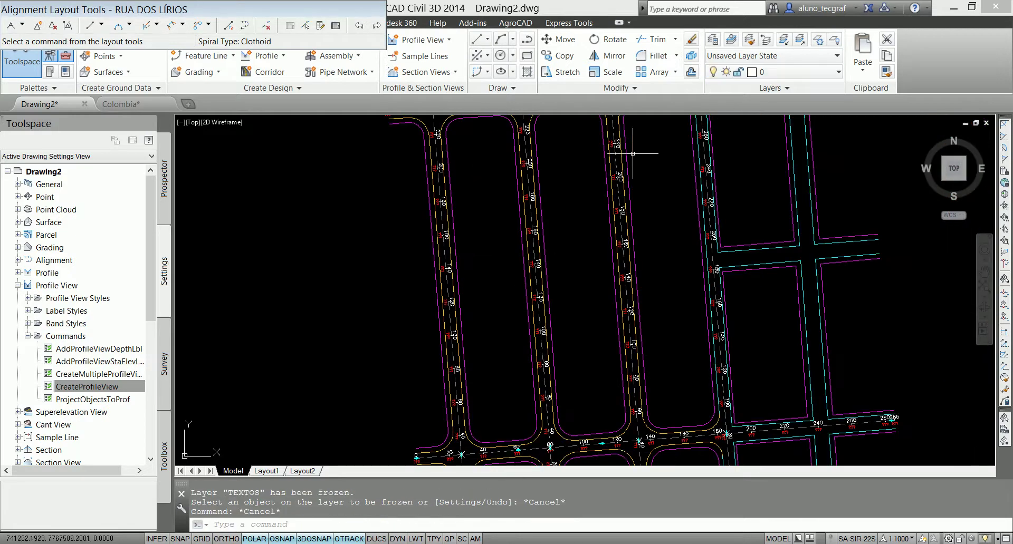
Step: Bring the lower streets into view and select a station label to check it
middle_drag(475, 463, 477, 271)
scroll(453, 186, up, 2)
scroll(453, 186, up, 2)
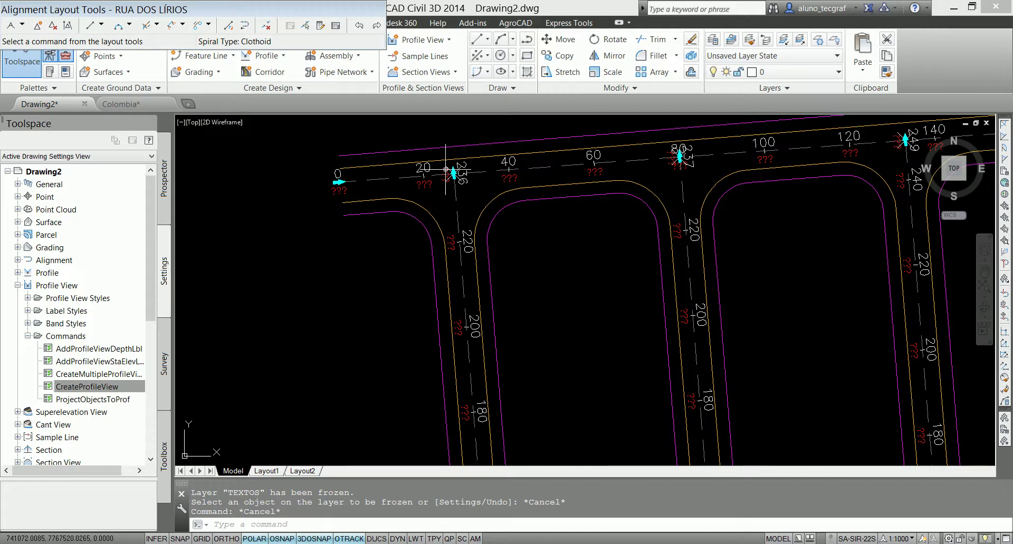
click(445, 170)
scroll(521, 215, down, 3)
scroll(488, 232, up, 2)
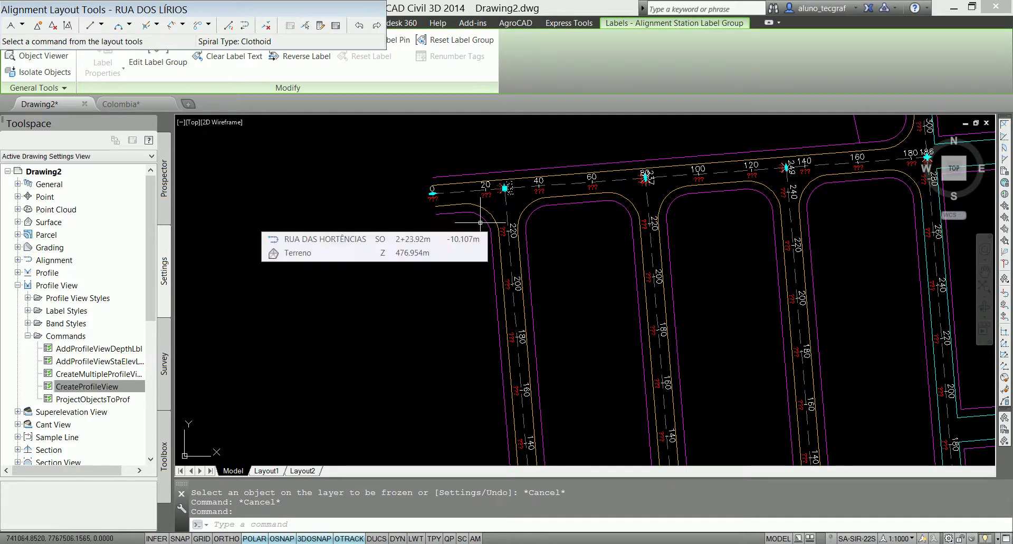
Step: Window-select the station labels around the road intersections
click(481, 222)
middle_drag(583, 421, 560, 227)
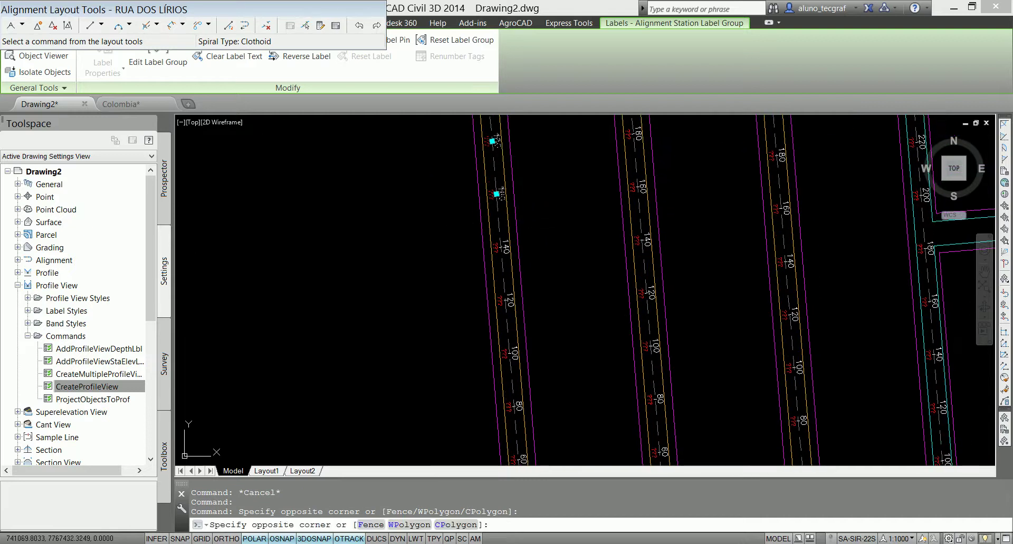
middle_drag(495, 444, 451, 186)
click(452, 186)
click(503, 266)
click(462, 299)
click(496, 396)
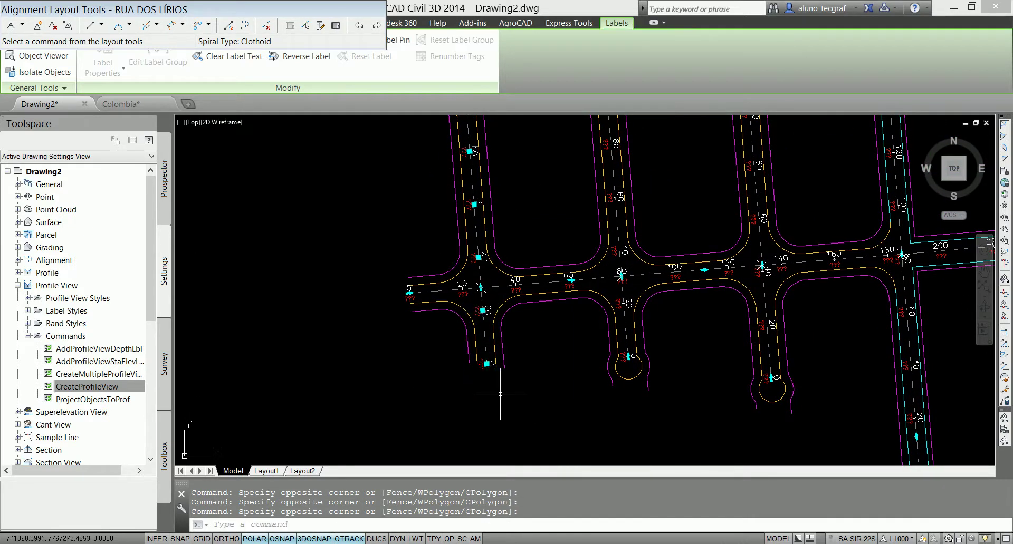
scroll(390, 321, down, 5)
middle_drag(477, 218, 592, 279)
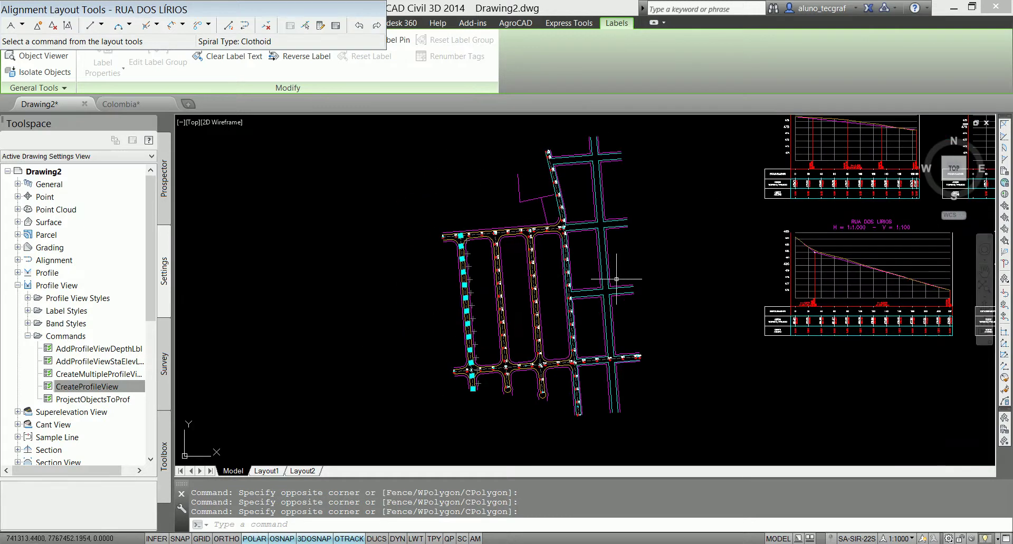
Step: Open the Properties palette with MO for the selected labels and move it aside
text(mo)
key(Return)
drag(709, 216, 803, 220)
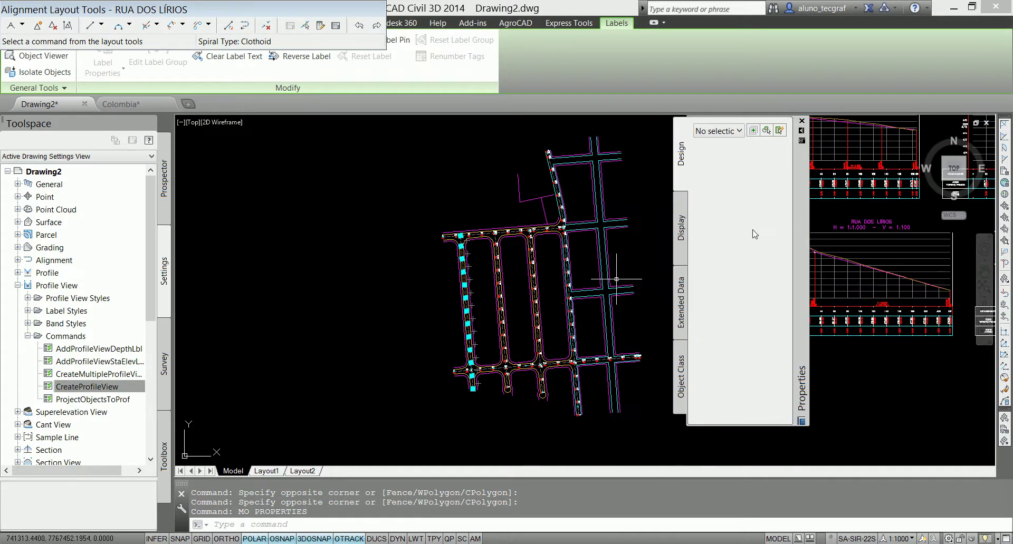
Step: Clear the selection and pick one station label at the intersection to inspect its properties
scroll(452, 278, up, 5)
scroll(451, 278, up, 3)
drag(452, 238, 512, 271)
key(Escape)
scroll(512, 203, down, 4)
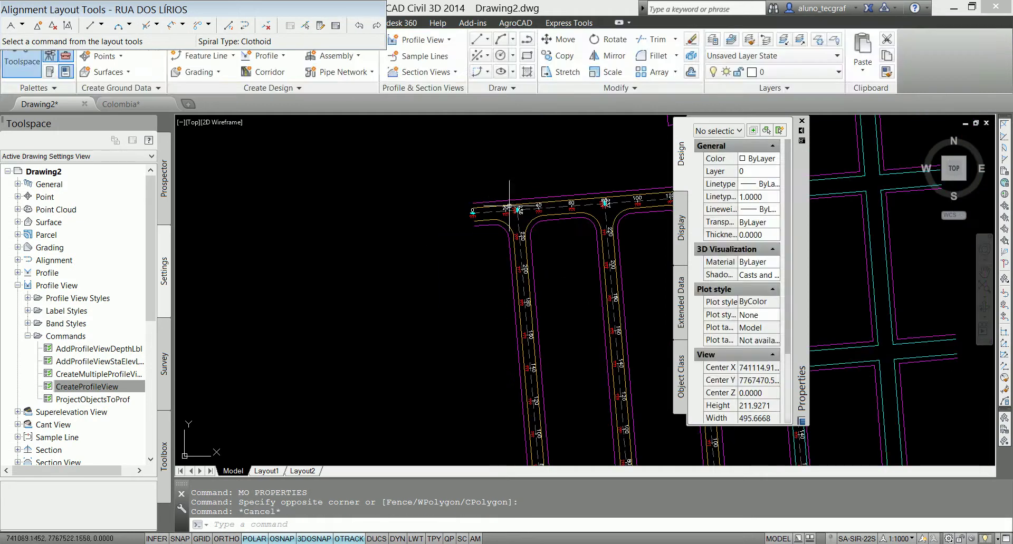
scroll(529, 236, up, 2)
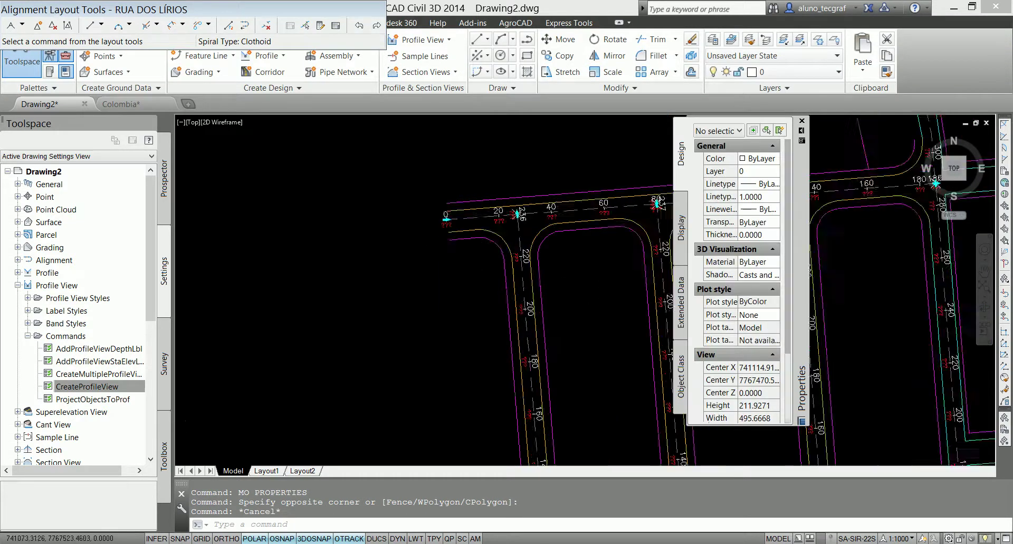
click(543, 206)
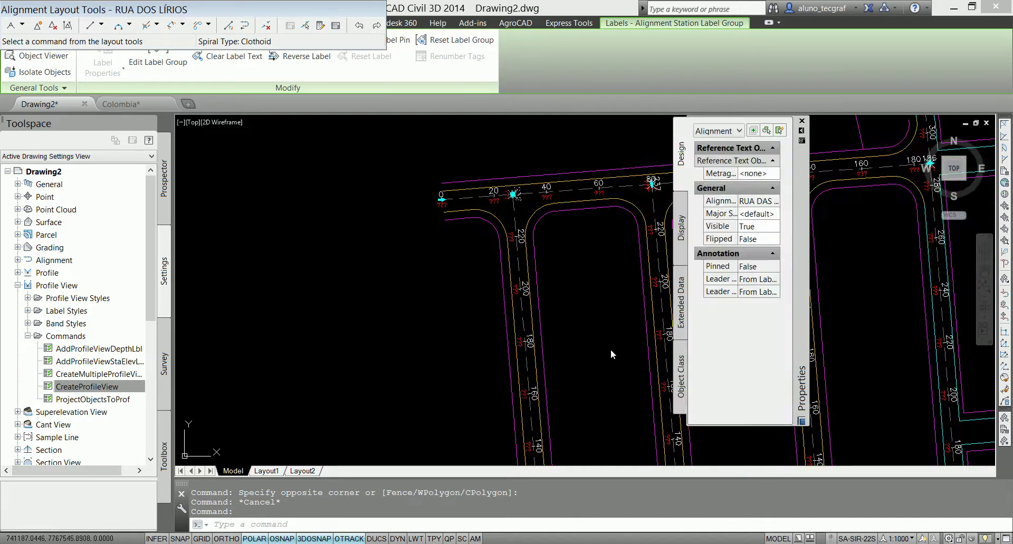
Step: Window-select all station labels along RUA DAS HORTÊNCIAS, the left street
middle_drag(671, 323, 650, 242)
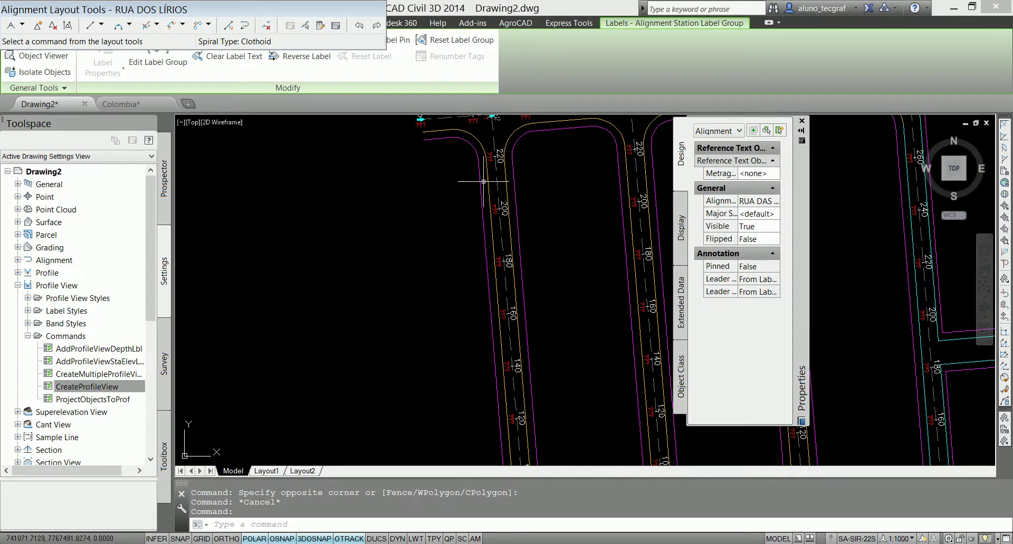
drag(467, 152, 551, 394)
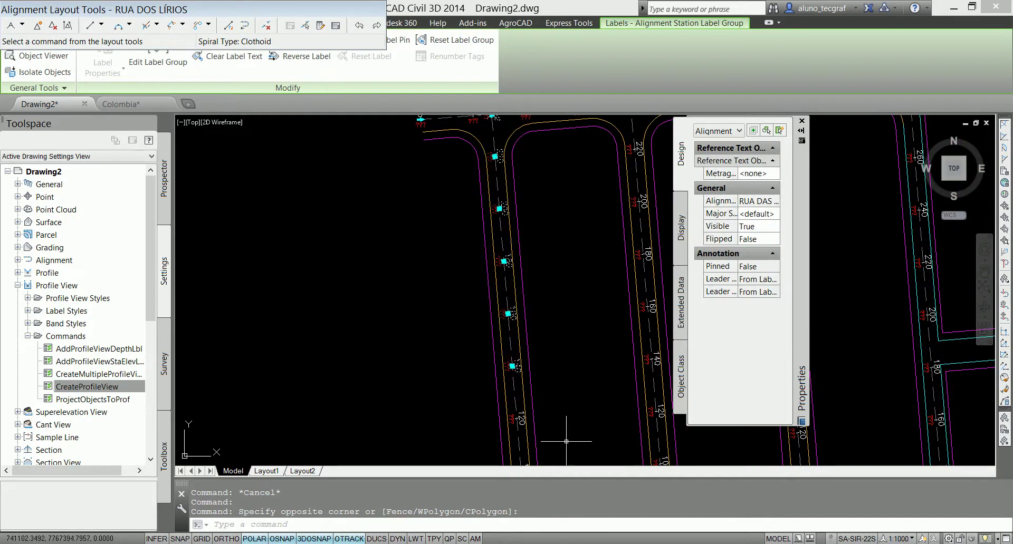
middle_drag(549, 418, 516, 195)
drag(454, 229, 526, 375)
drag(448, 185, 510, 253)
drag(477, 374, 521, 423)
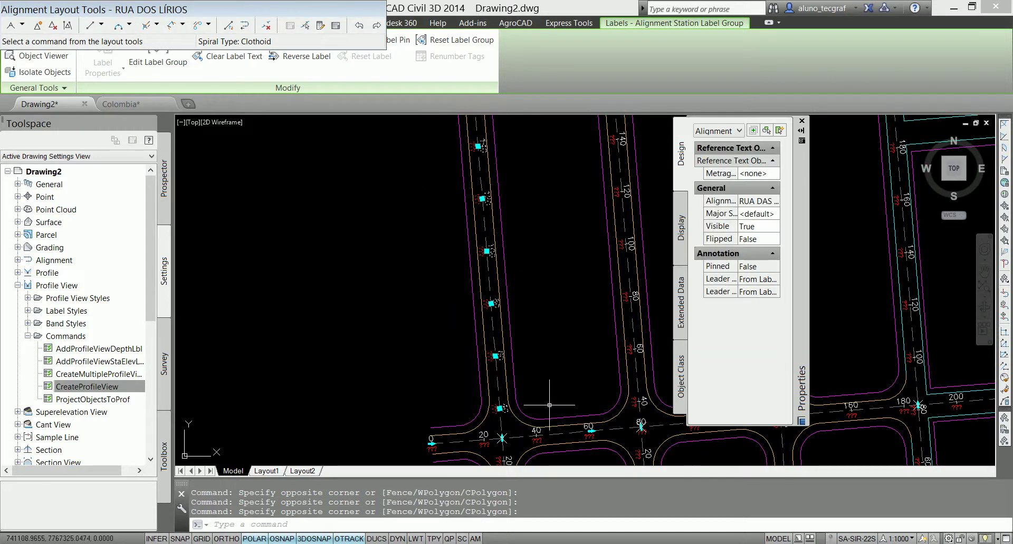
middle_drag(539, 408, 520, 301)
drag(469, 343, 512, 398)
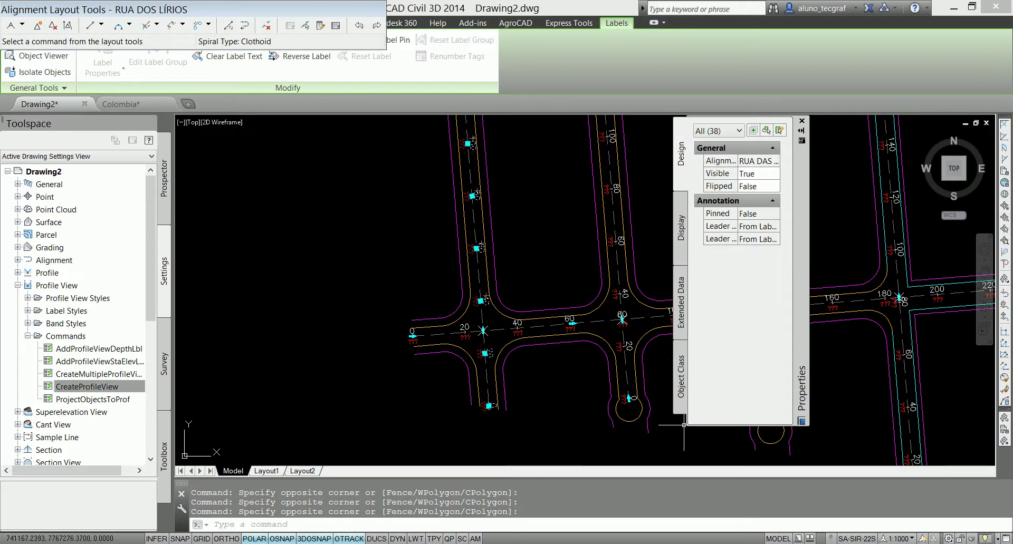
Step: Filter to Alignment Station Label and set the Metragem reference to Greide RUA DAS HORTÊNCIAS
drag(685, 424, 612, 428)
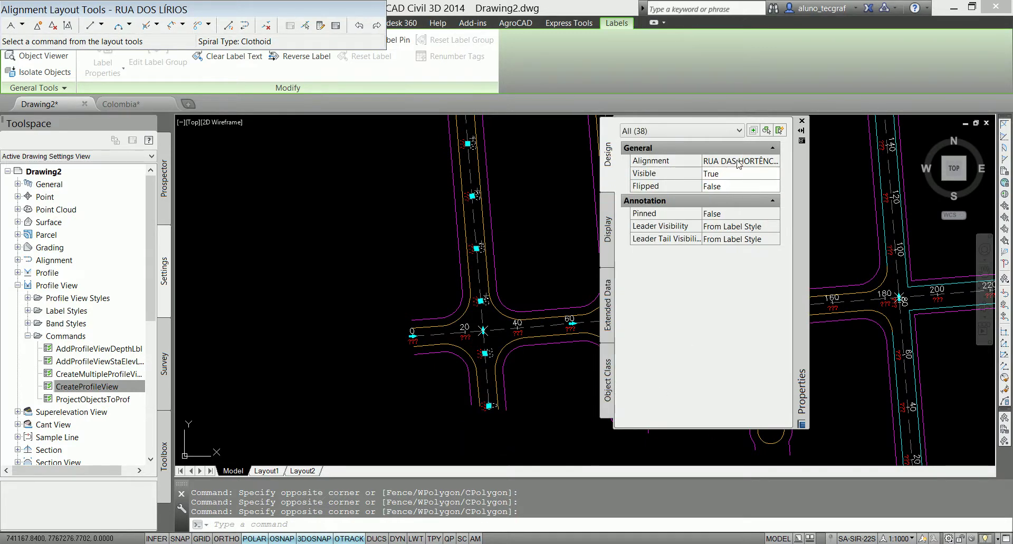
click(720, 161)
click(651, 131)
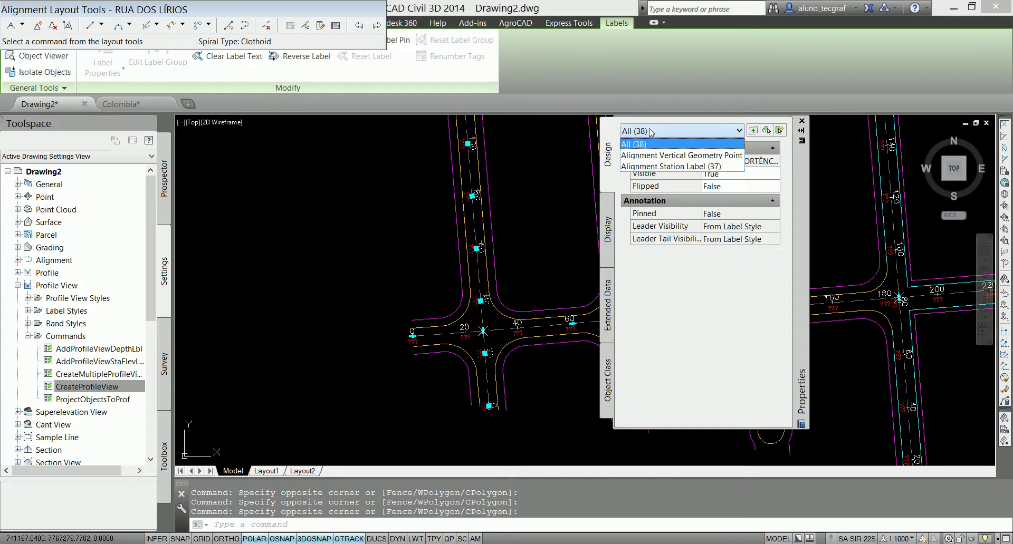
click(659, 167)
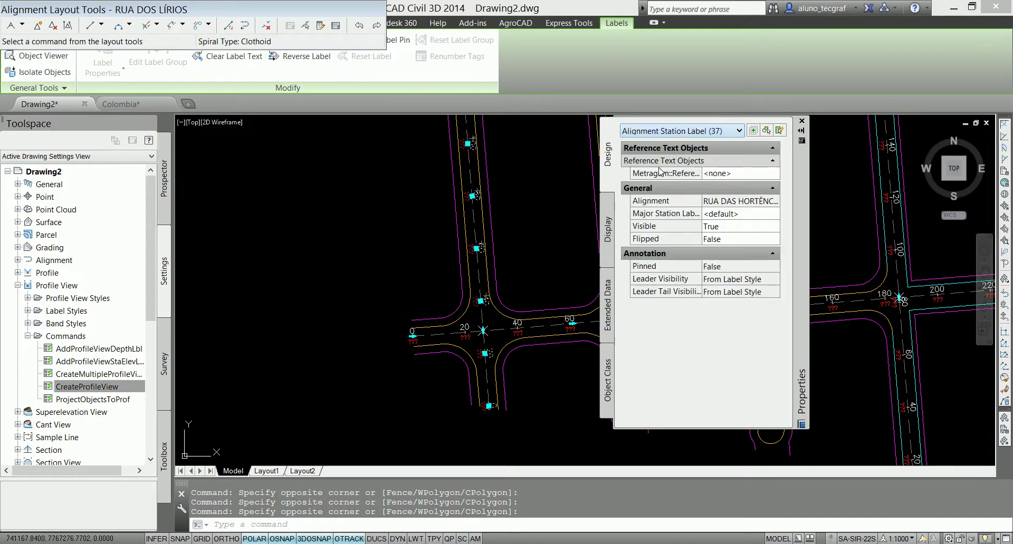
click(760, 174)
click(773, 174)
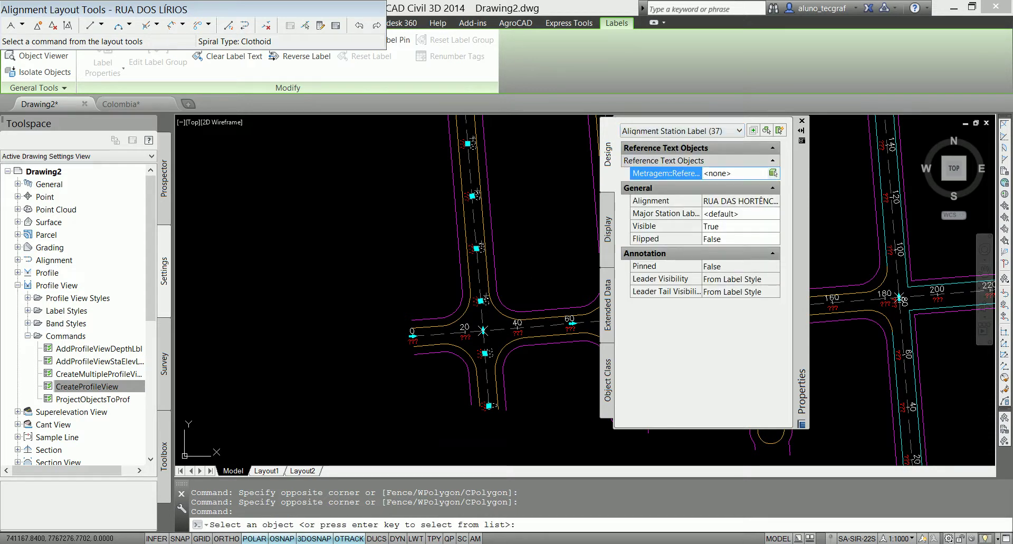
key(Return)
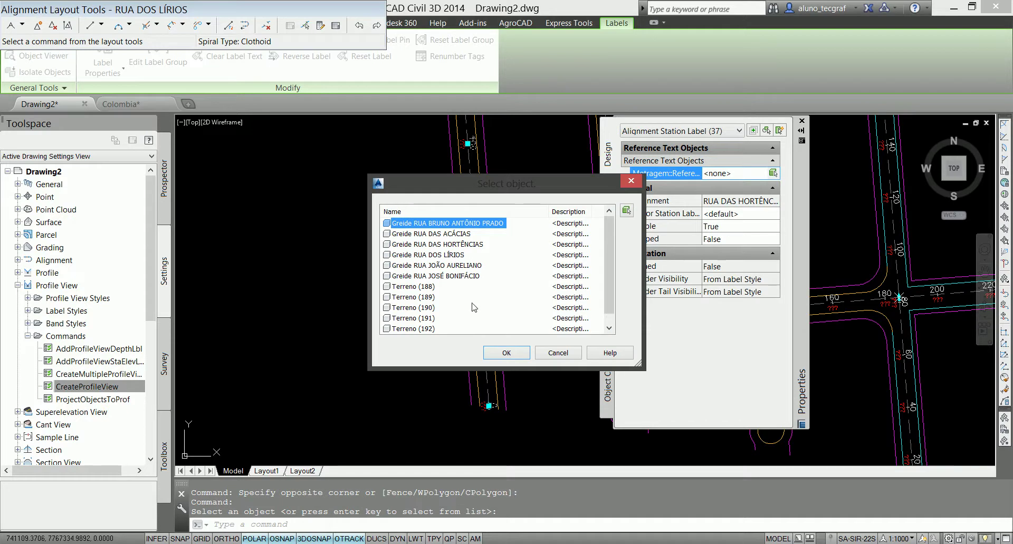
click(461, 246)
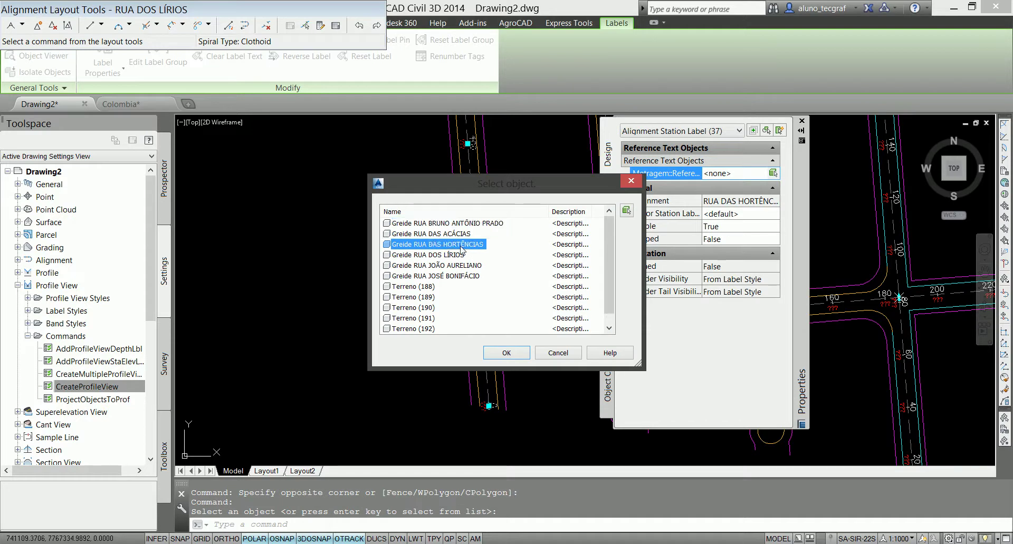
click(505, 353)
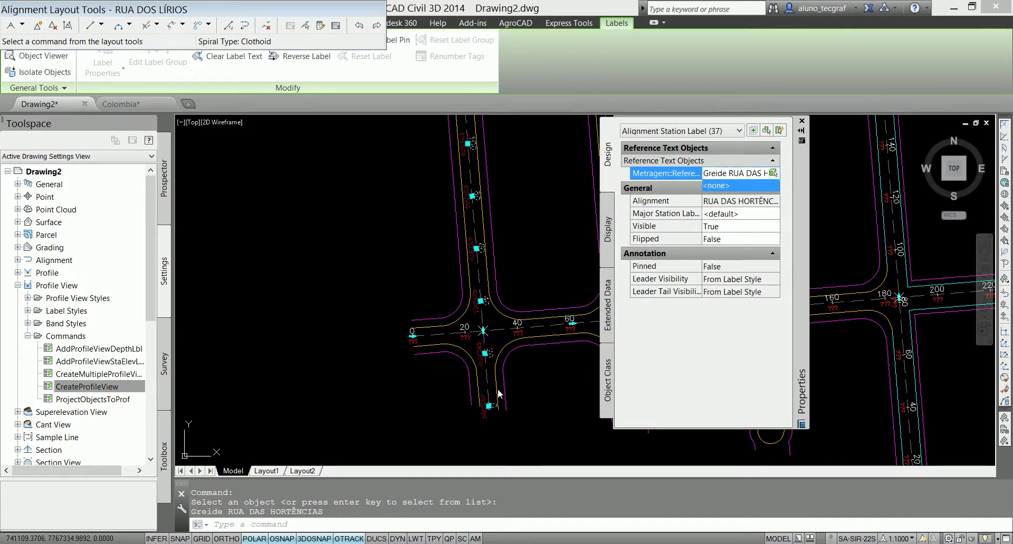
Step: Clear the selection and window-select the RUA JOÃO AURELIANO station labels
key(Escape)
key(Escape)
middle_drag(403, 319, 290, 276)
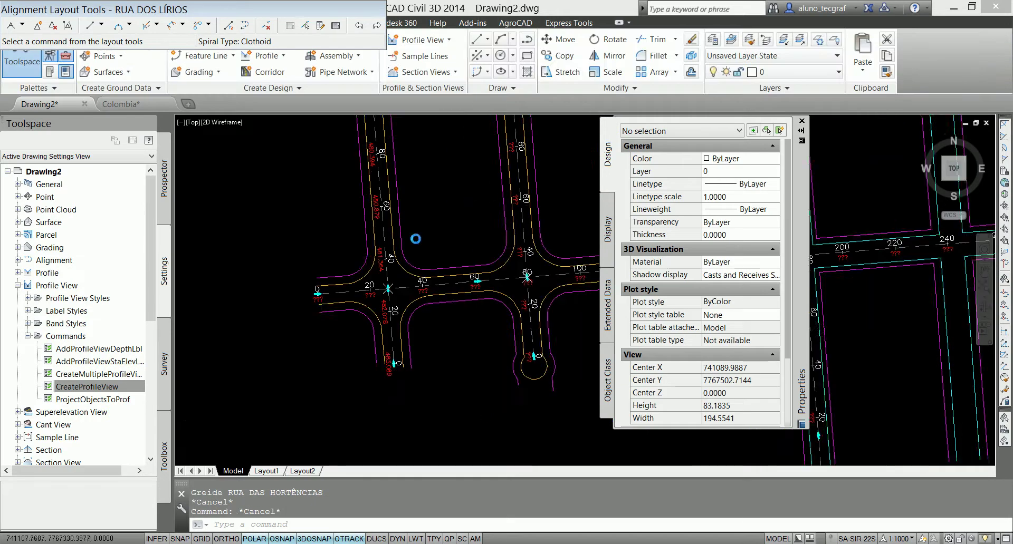
drag(275, 269, 319, 314)
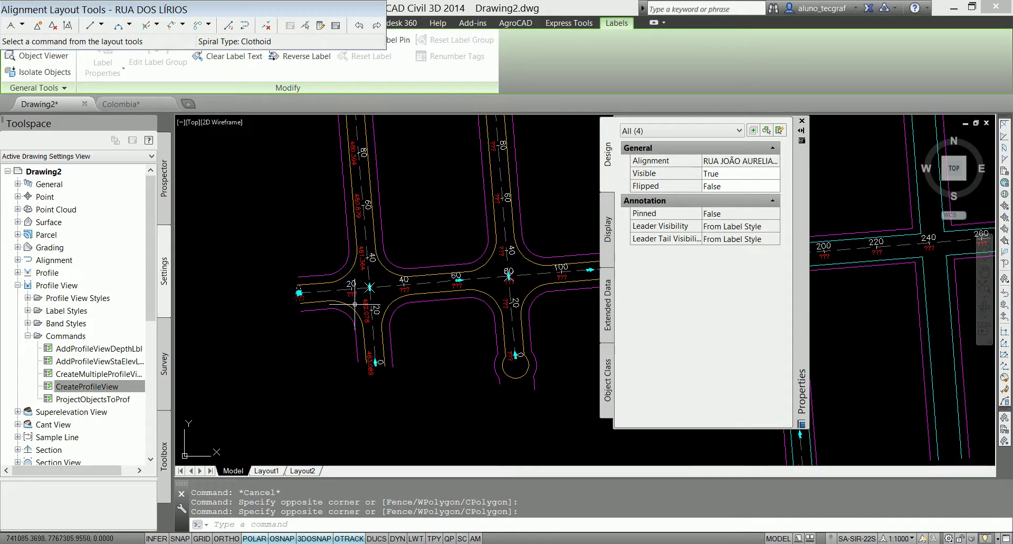
click(357, 289)
drag(398, 260, 461, 303)
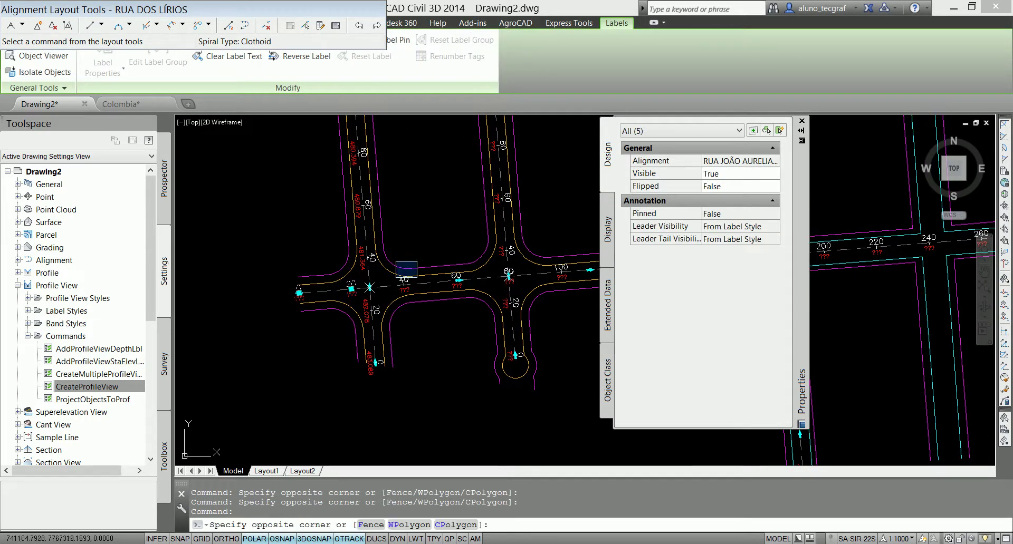
click(410, 292)
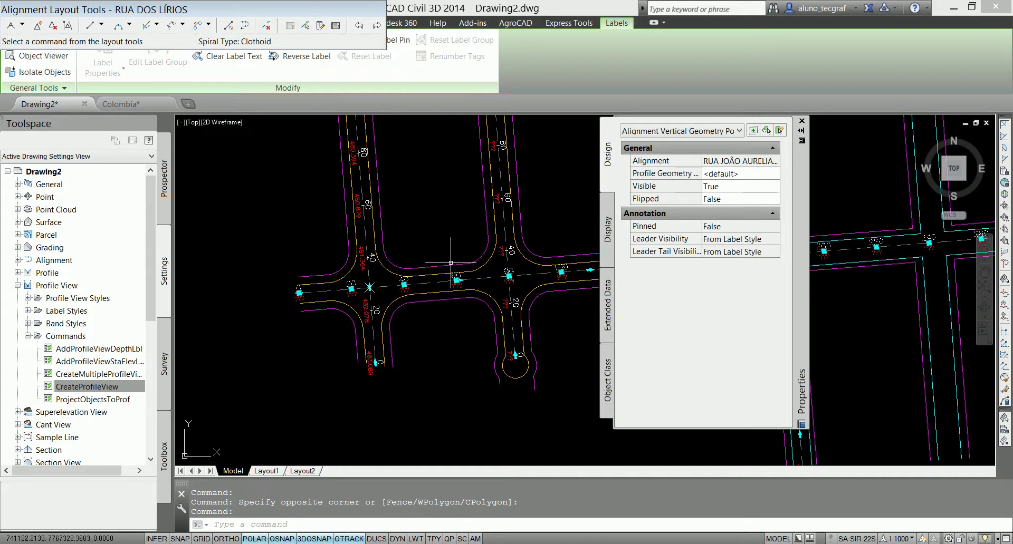
key(Escape)
drag(290, 277, 338, 295)
Step: Select every station label along RUA JOÃO AURELIANO to the end of the street
click(383, 306)
click(397, 264)
click(472, 319)
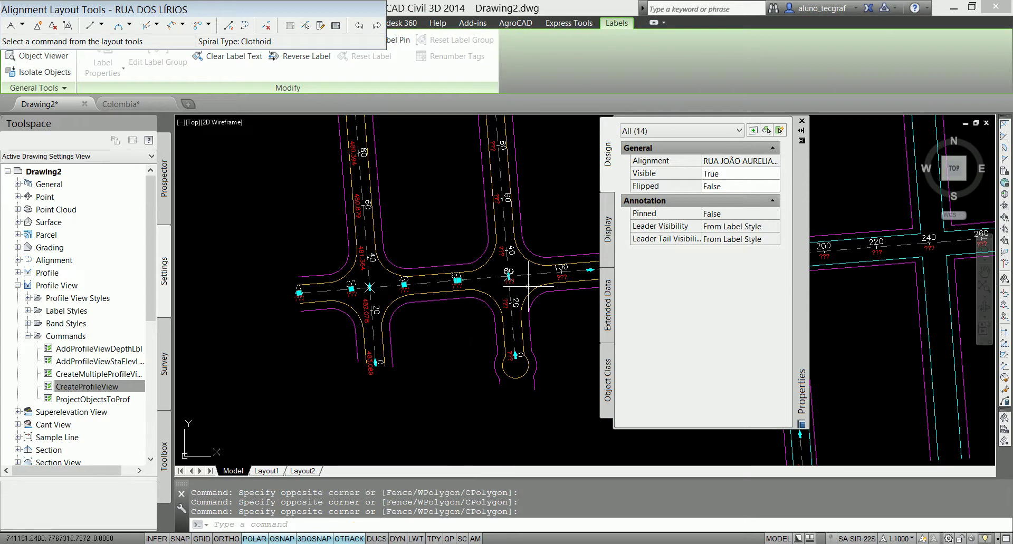
middle_drag(514, 286, 360, 284)
click(346, 293)
click(533, 233)
middle_drag(544, 267, 317, 251)
click(311, 248)
click(387, 246)
click(442, 229)
click(508, 276)
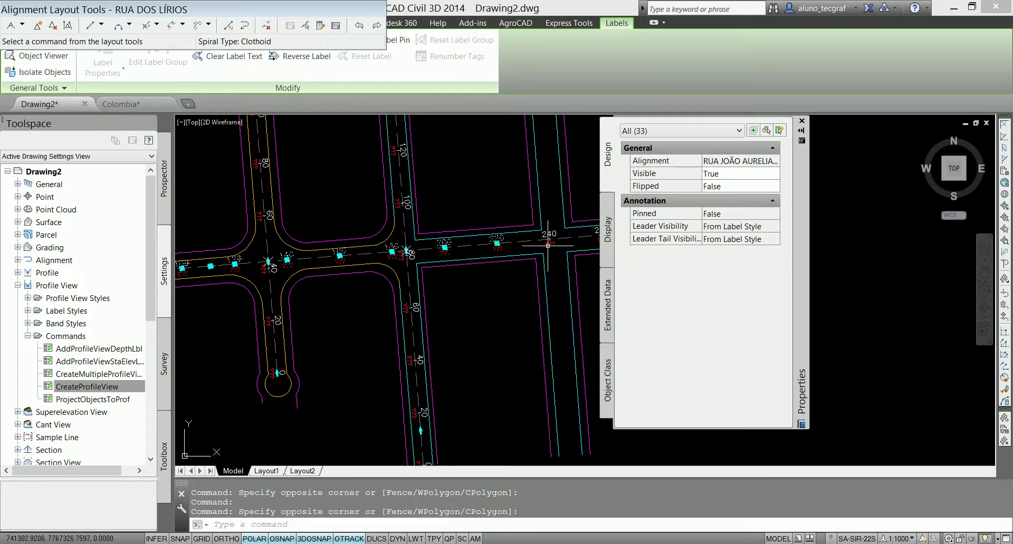
middle_drag(509, 276, 334, 271)
click(339, 208)
click(516, 260)
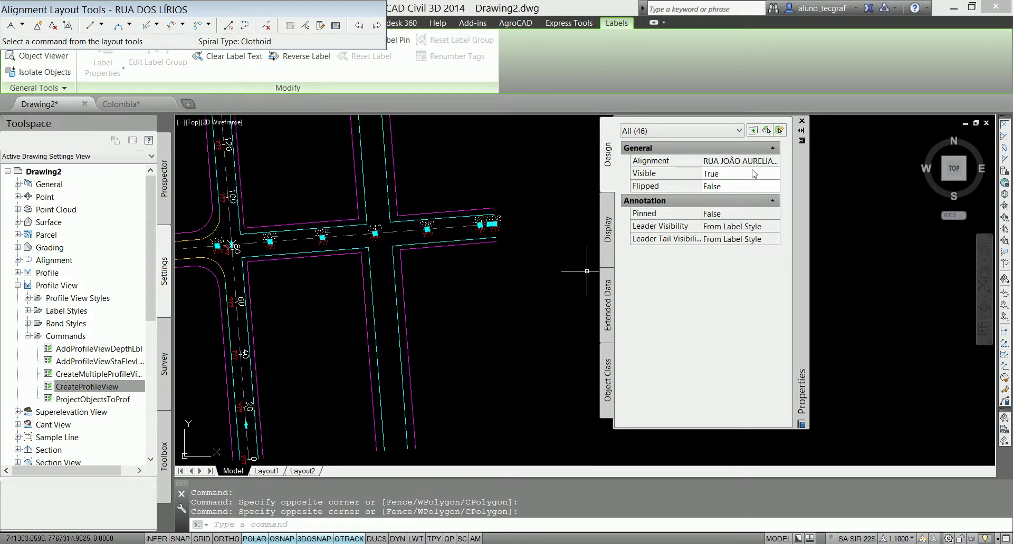
Step: Filter to Alignment Station Label and set the Metragem reference to Greide RUA JOÃO AURELIANO
click(678, 133)
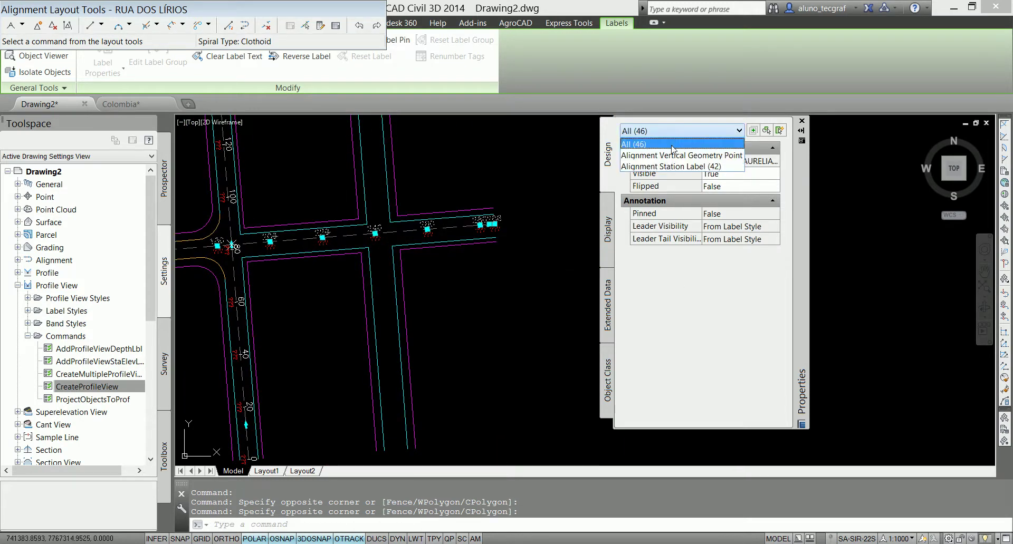
click(666, 167)
click(768, 173)
click(773, 173)
right_click(682, 334)
click(704, 341)
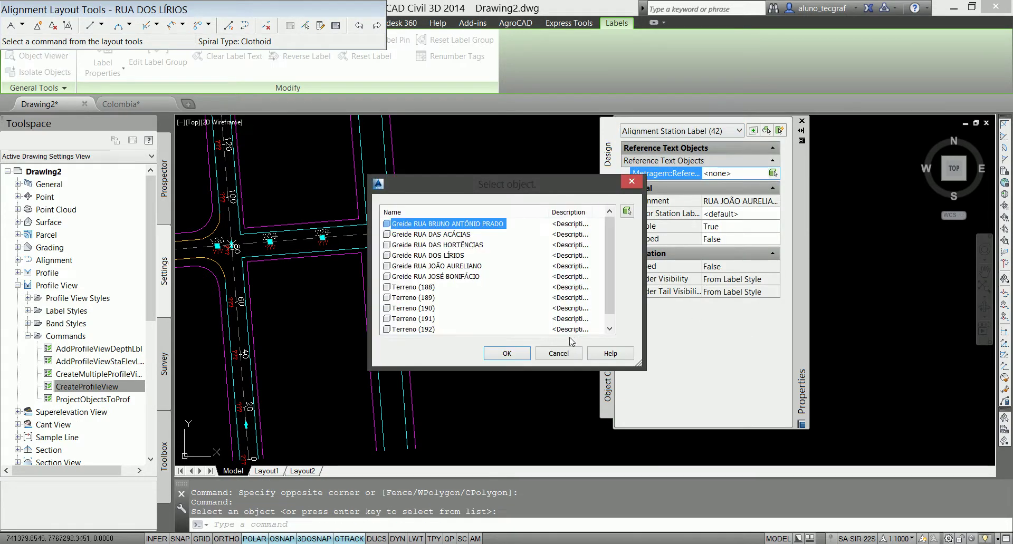
click(458, 266)
click(501, 354)
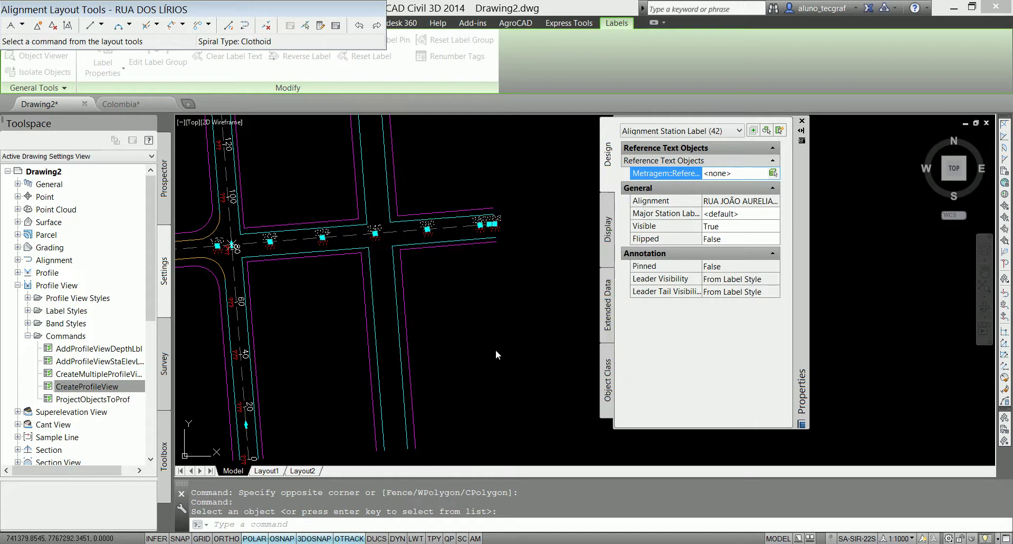
Step: Clear the selection and select the station labels at the start of RUA JOSÉ BONIFÁCIO
key(Escape)
key(Escape)
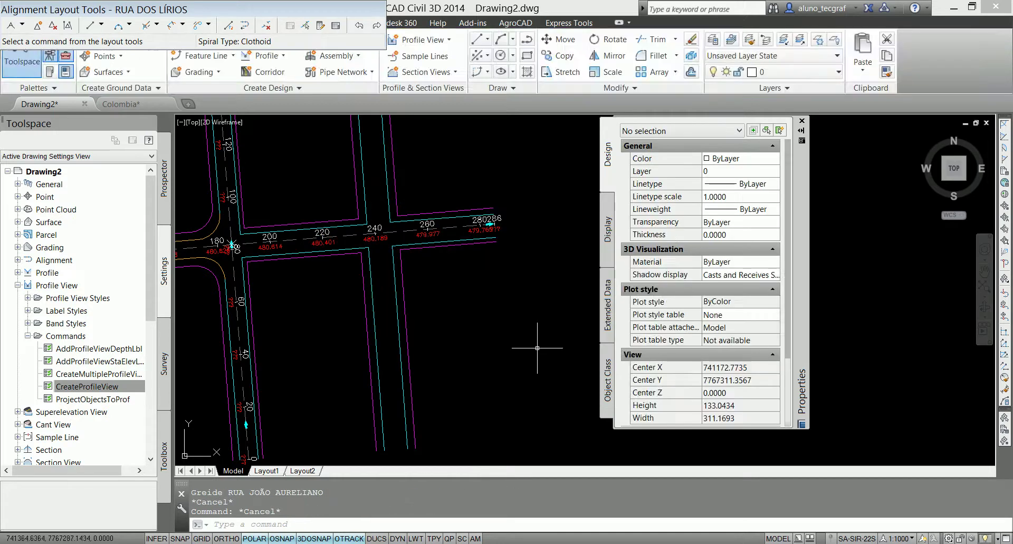
scroll(524, 389, down, 2)
scroll(505, 334, up, 2)
scroll(394, 267, up, 1)
scroll(353, 291, down, 1)
scroll(226, 262, up, 2)
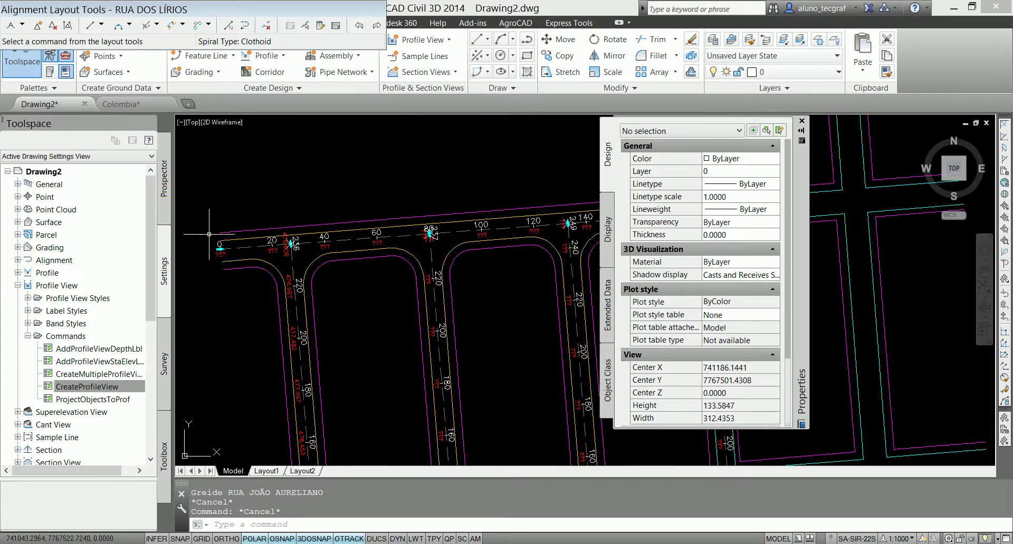
drag(209, 234, 280, 256)
drag(311, 219, 395, 269)
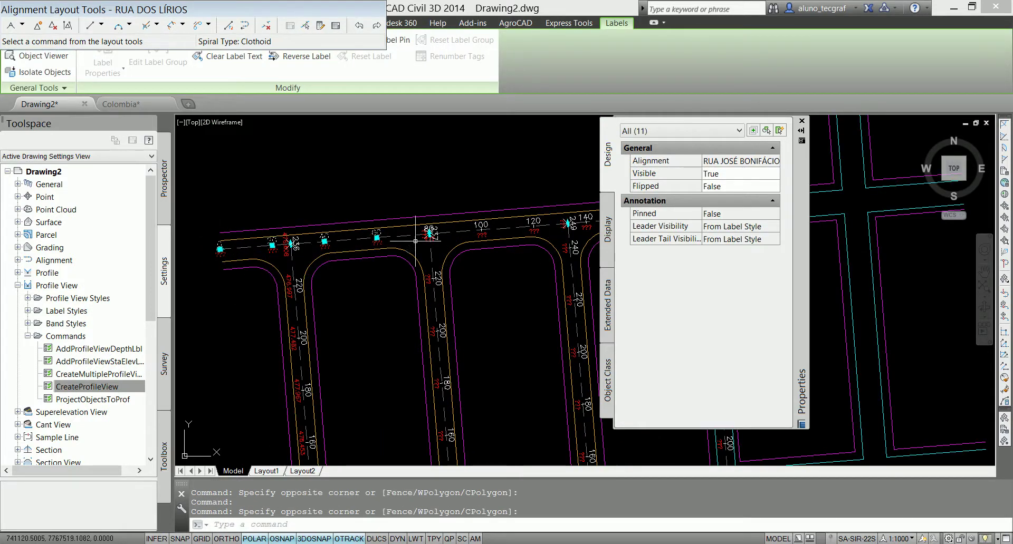
drag(464, 193, 575, 269)
middle_drag(533, 221, 382, 228)
click(382, 228)
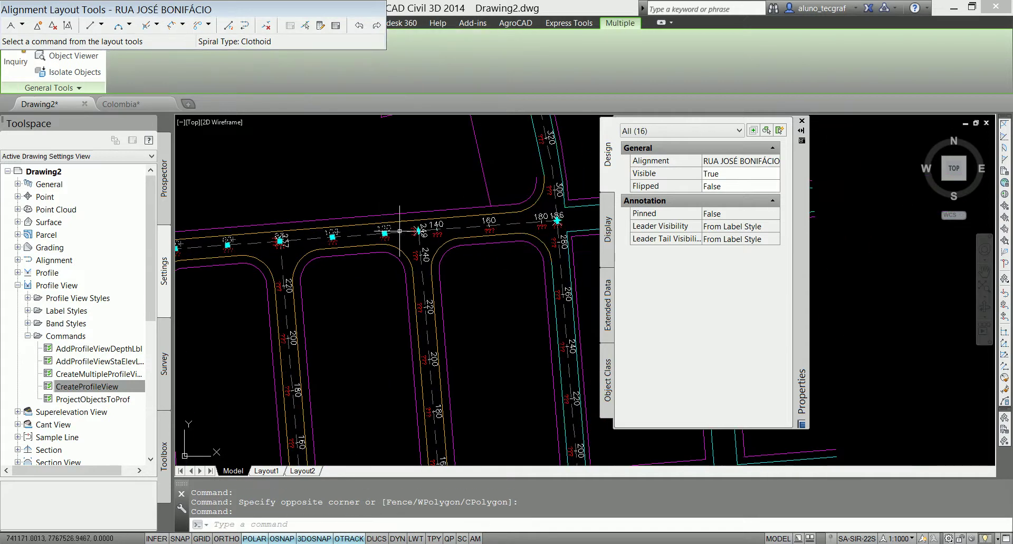
Step: Add the 140, 160, 180 and final station labels of RUA JOSÉ BONIFÁCIO
scroll(409, 232, up, 4)
drag(448, 238, 472, 207)
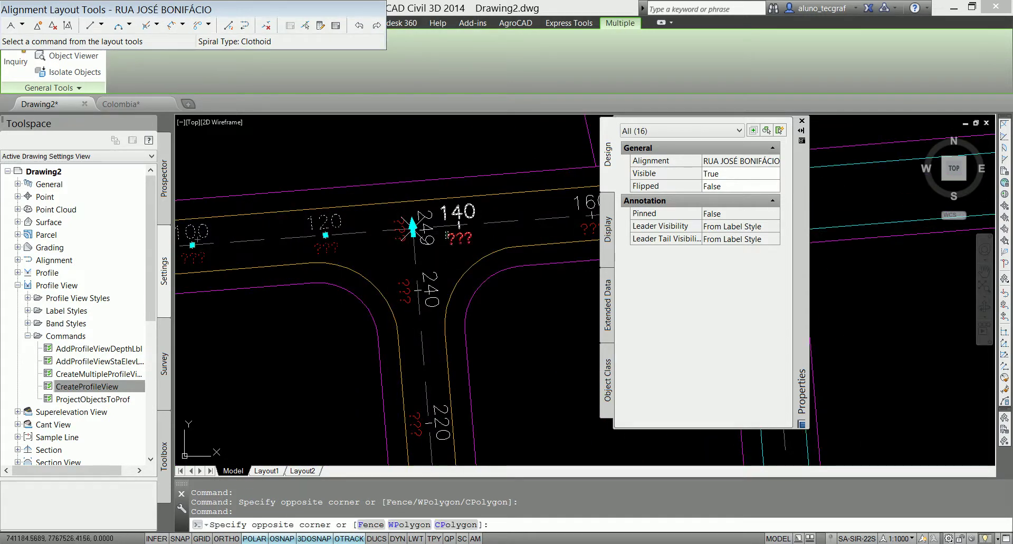
scroll(410, 283, down, 4)
click(513, 291)
click(453, 228)
click(522, 244)
scroll(542, 243, up, 3)
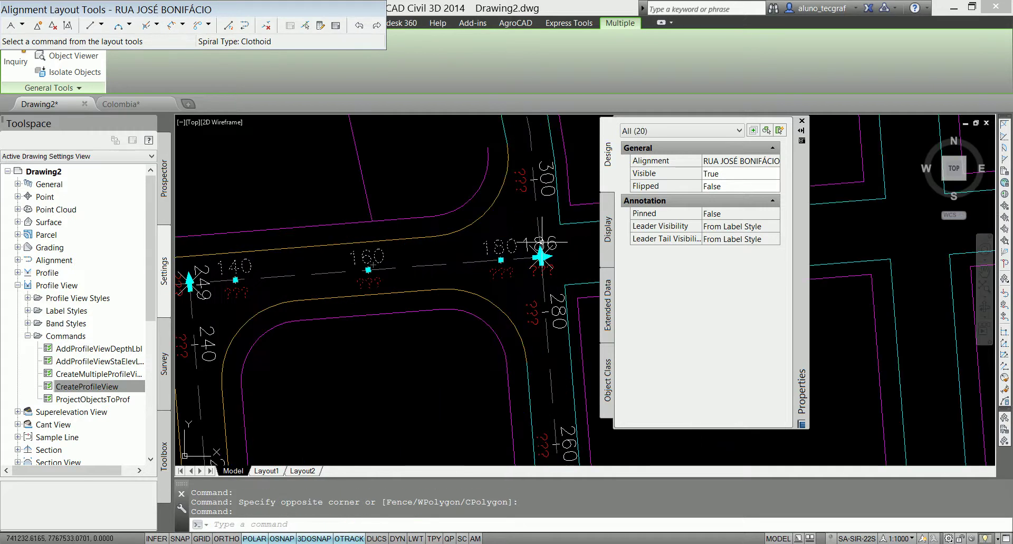
click(528, 242)
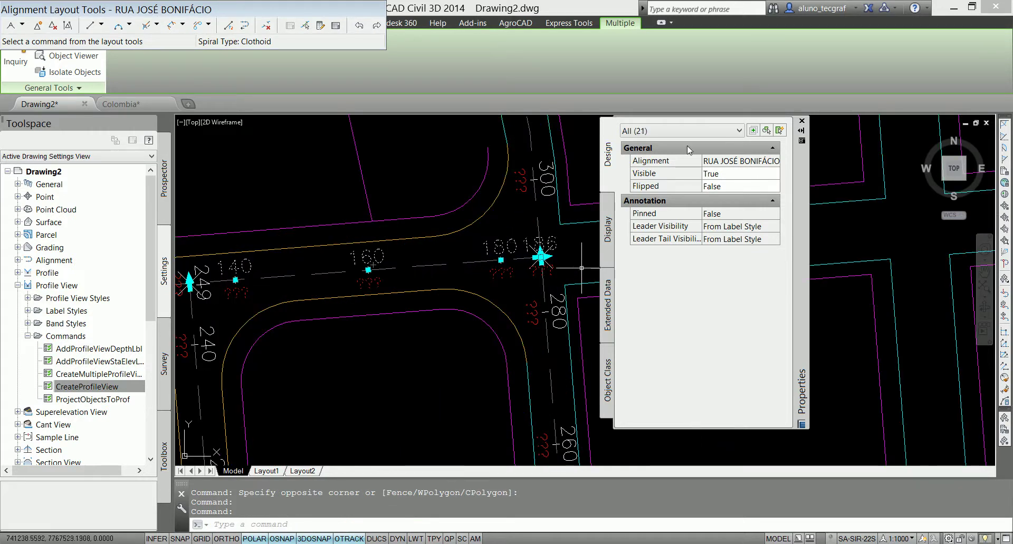
Step: Filter to Alignment Station Label and set the Metragem reference to Greide RUA JOSÉ BONIFÁCIO
click(669, 132)
click(666, 165)
click(772, 174)
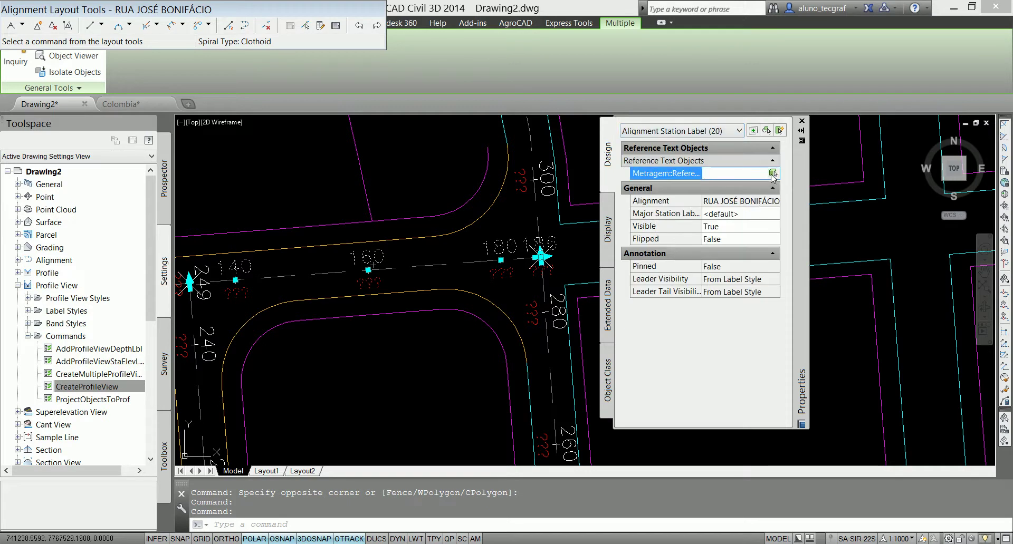
key(Return)
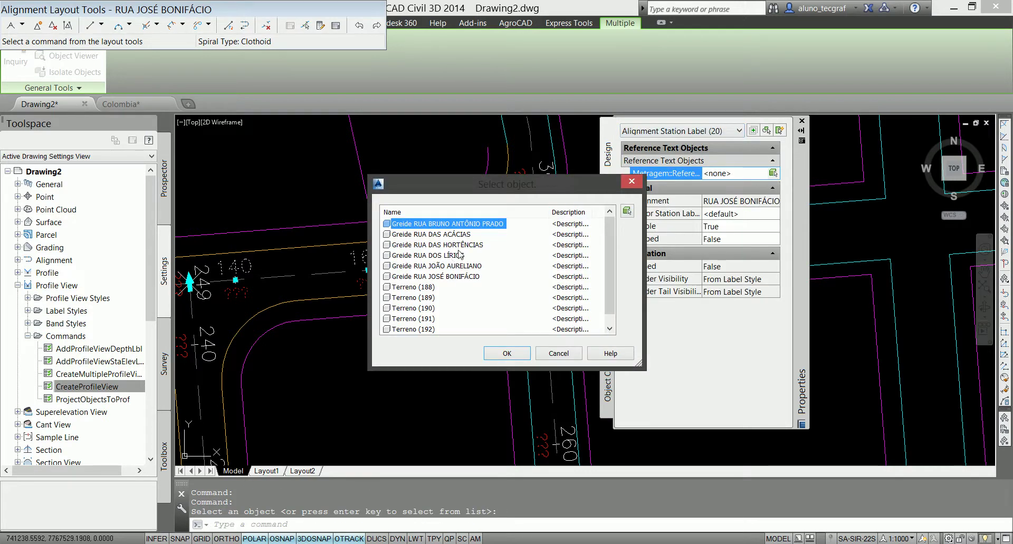
click(456, 276)
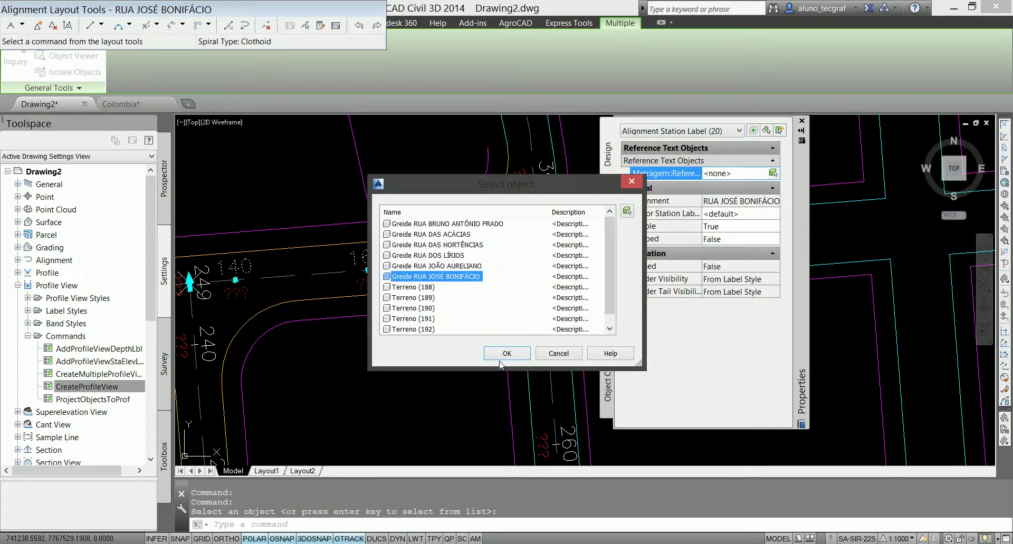
click(505, 353)
key(Escape)
key(Escape)
Step: Select the station labels along the vertical street RUA DOS LÍRIOS
scroll(523, 273, down, 5)
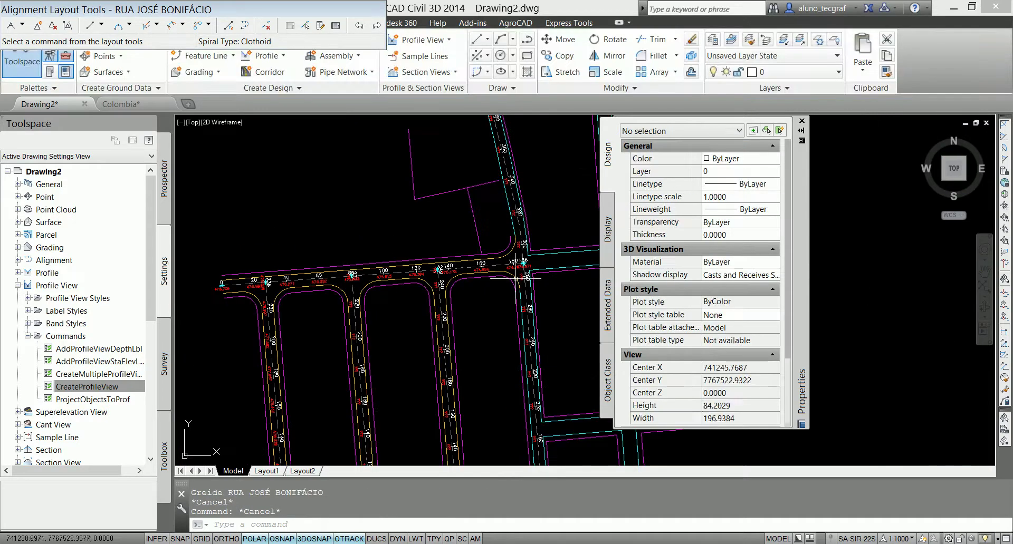
scroll(350, 273, up, 2)
scroll(351, 274, up, 1)
scroll(350, 274, up, 1)
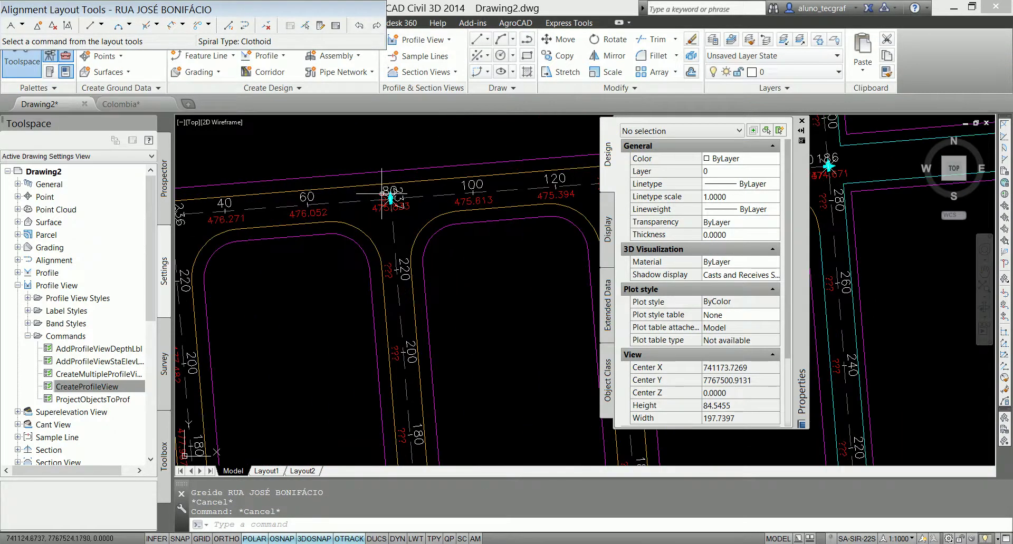
click(381, 196)
scroll(375, 230, down, 2)
drag(377, 234, 418, 462)
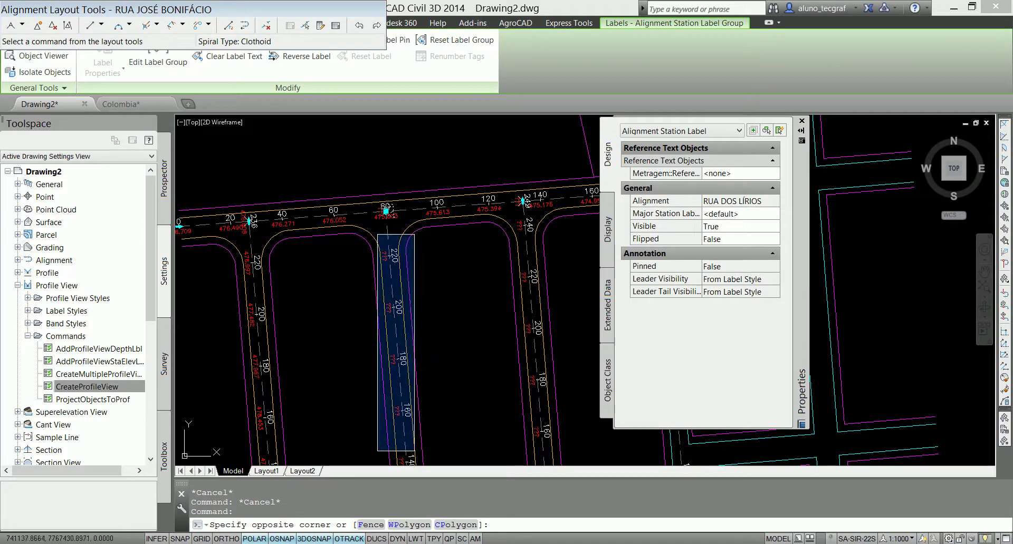
middle_drag(431, 438, 429, 381)
drag(354, 196, 444, 405)
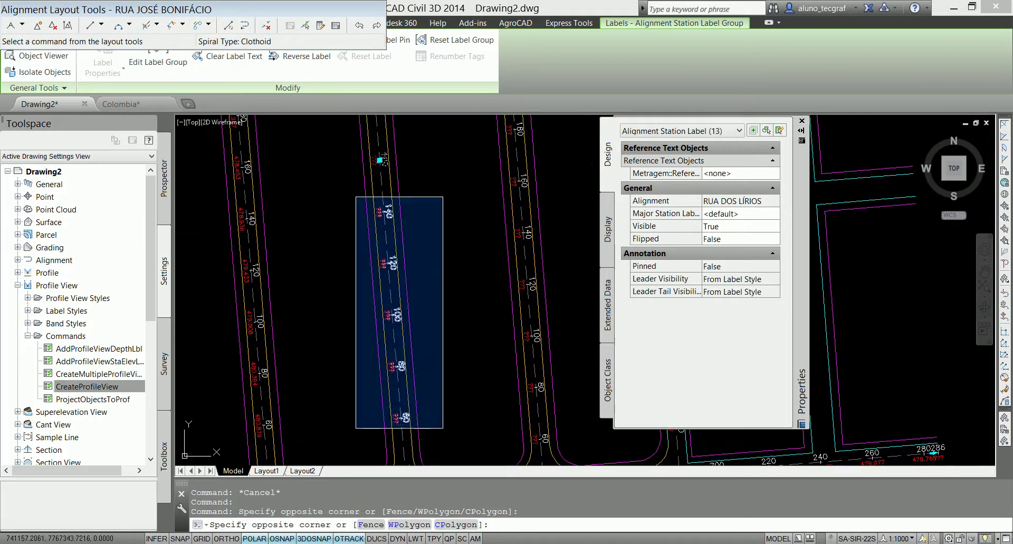
middle_drag(426, 282, 452, 203)
click(428, 331)
click(429, 385)
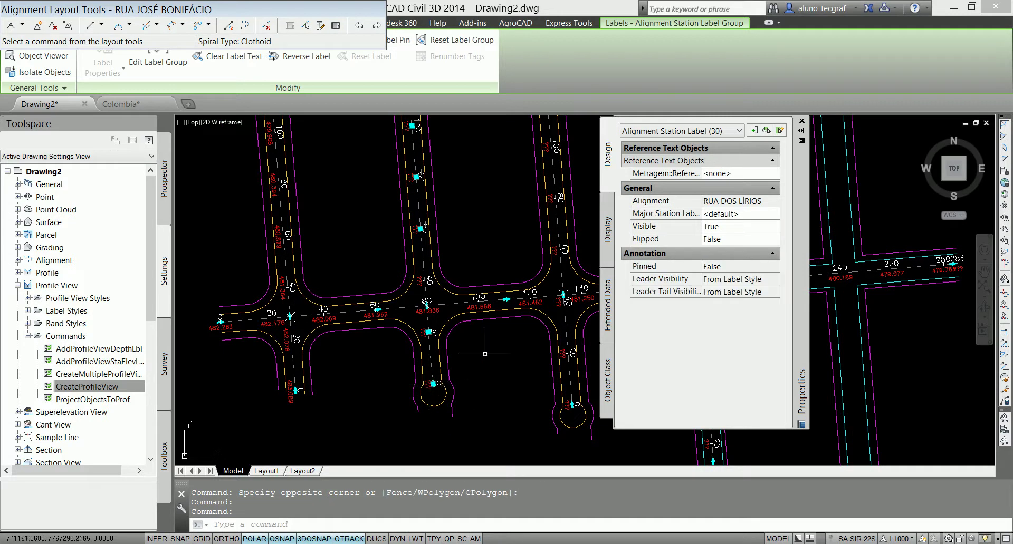
Step: Set the selected labels' Metragem reference to the Greide RUA DOS LÍRIOS profile
click(733, 176)
click(772, 174)
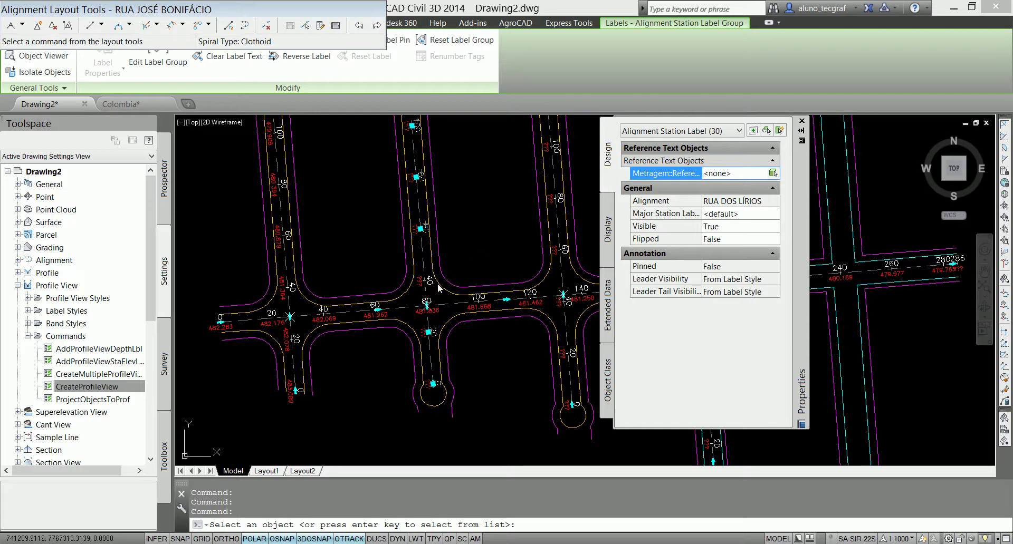
key(Return)
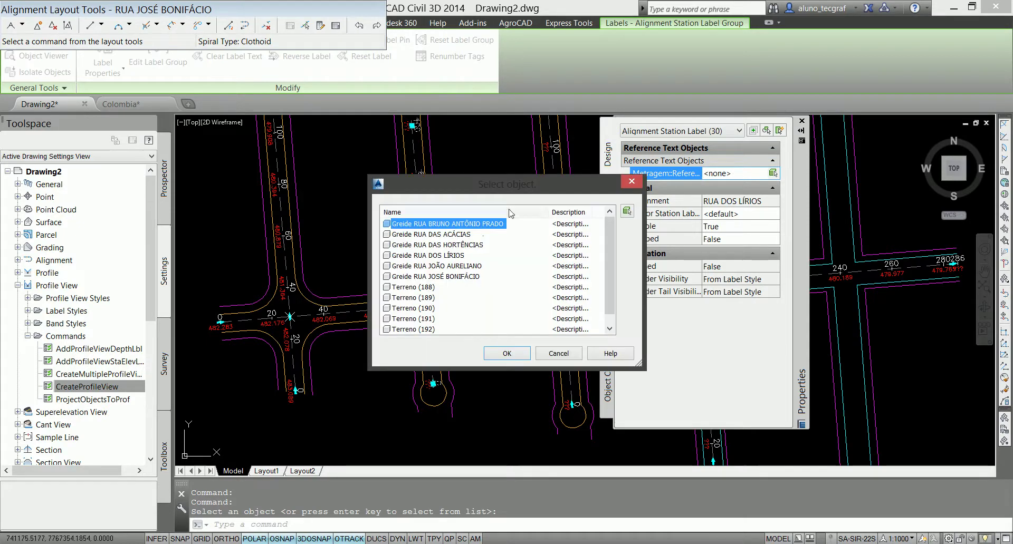
click(455, 257)
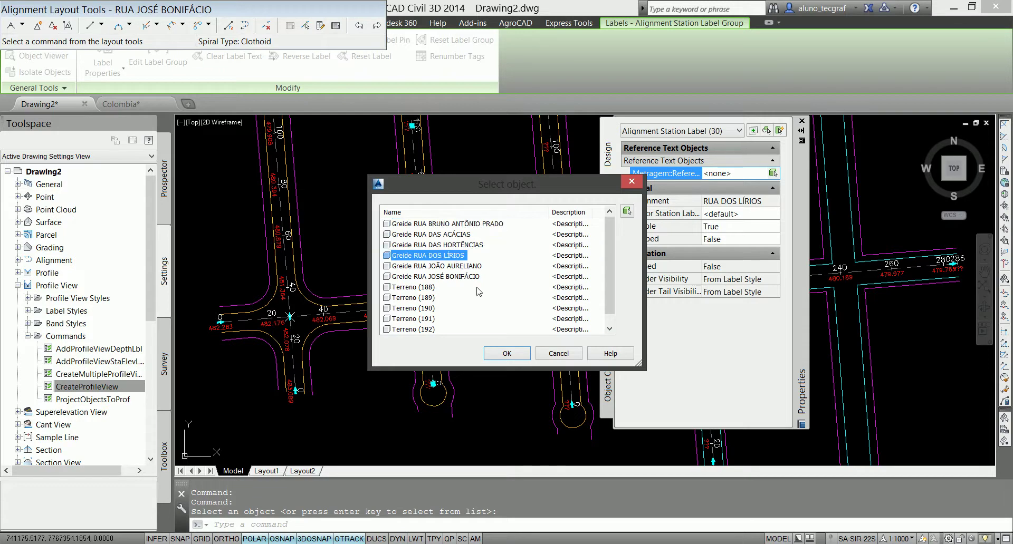
click(499, 359)
key(Escape)
key(Escape)
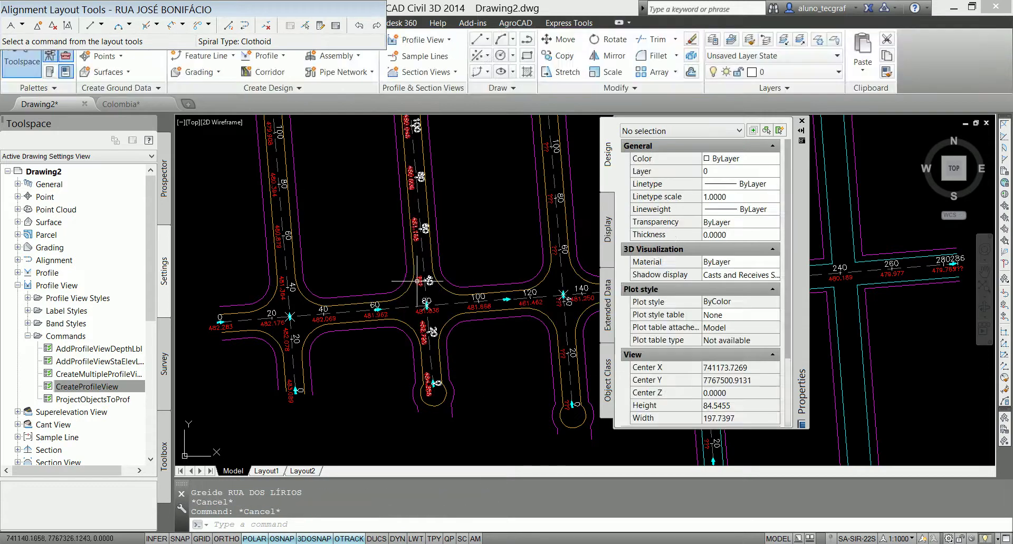
key(Escape)
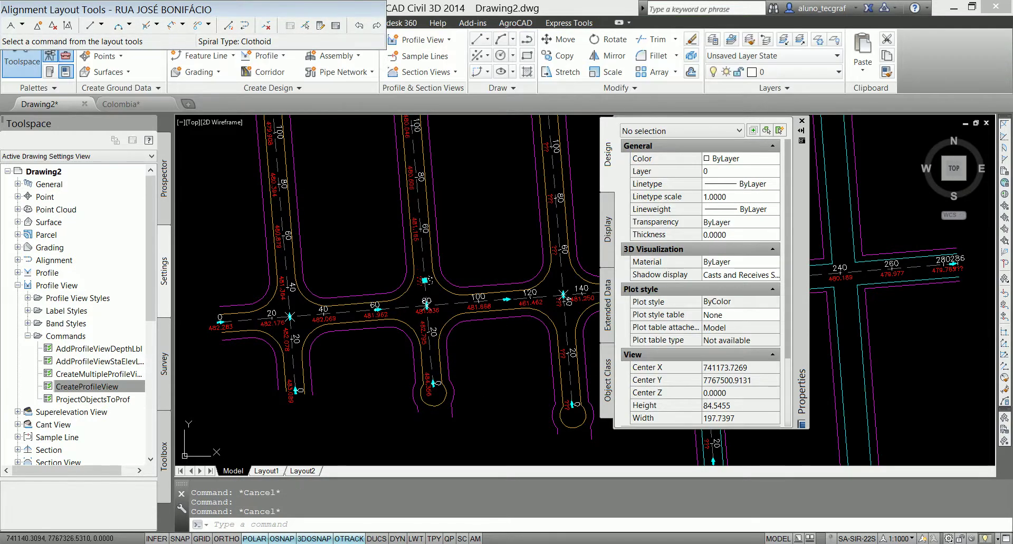
Step: Point one remaining RUA DOS LÍRIOS station label to Greide RUA DOS LÍRIOS as well
click(417, 281)
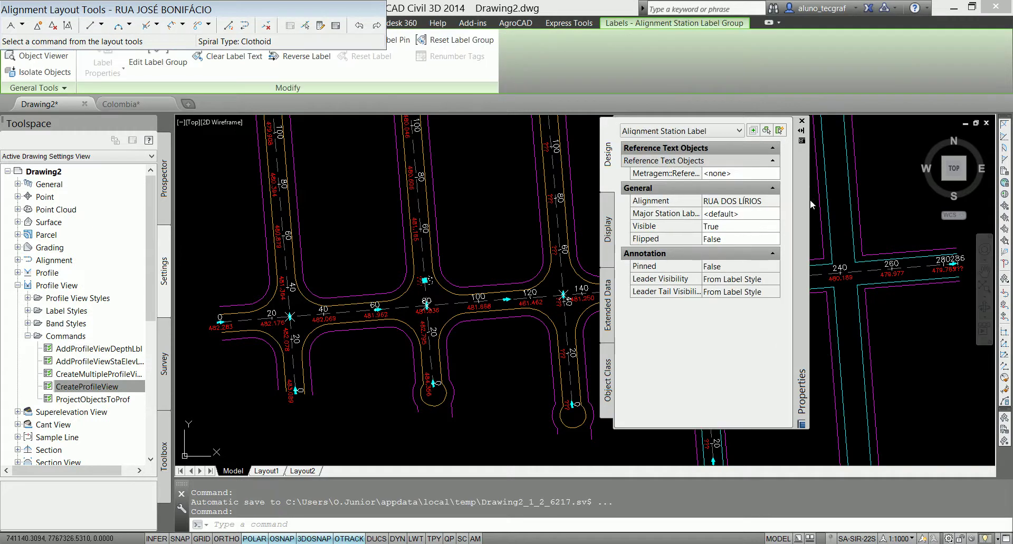
click(775, 178)
click(774, 174)
key(Return)
click(454, 255)
click(506, 354)
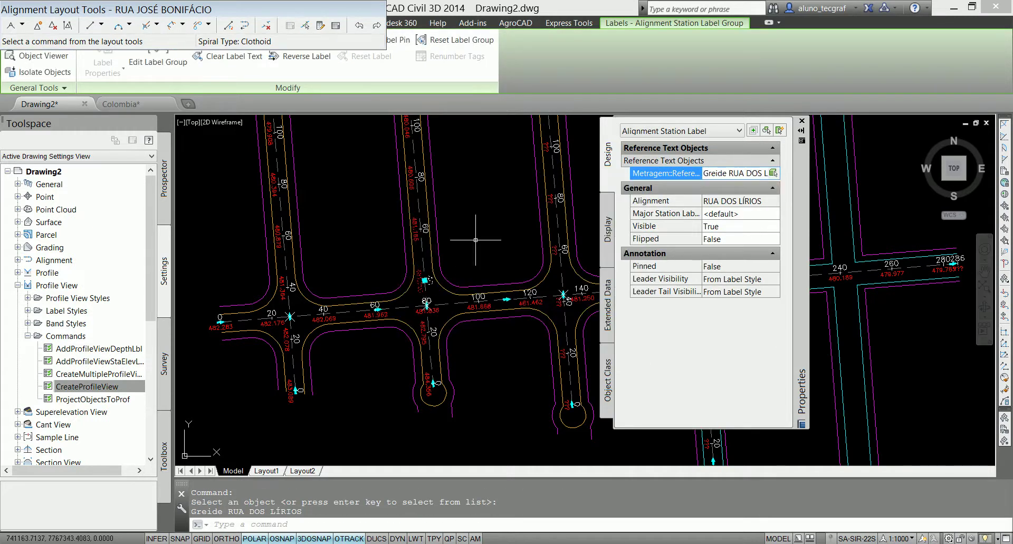
key(Escape)
mouse_move(383, 317)
middle_down()
mouse_move(383, 481)
mouse_move(419, 170)
middle_up()
scroll(246, 254, up, 5)
middle_drag(246, 254, 326, 196)
click(375, 208)
click(372, 204)
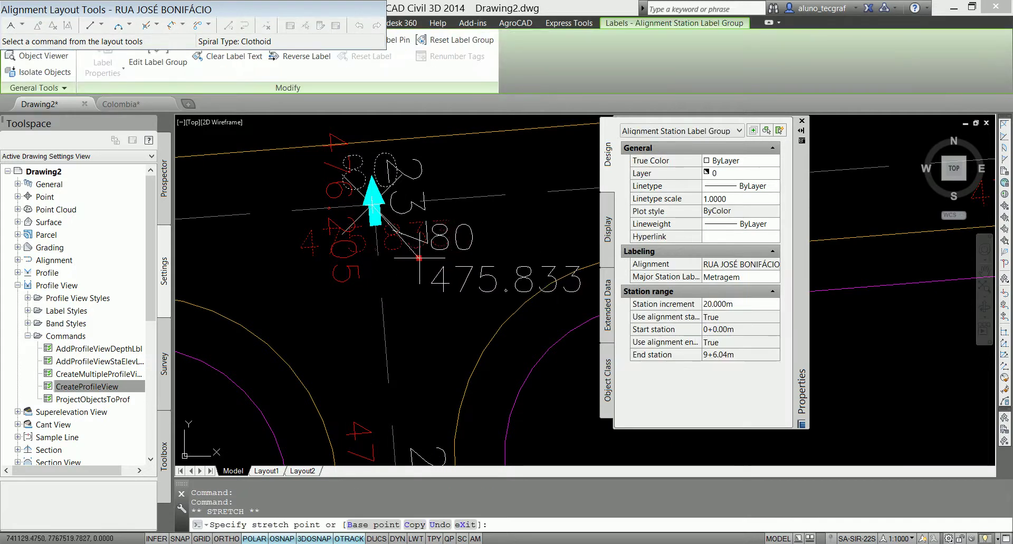
key(Escape)
click(372, 204)
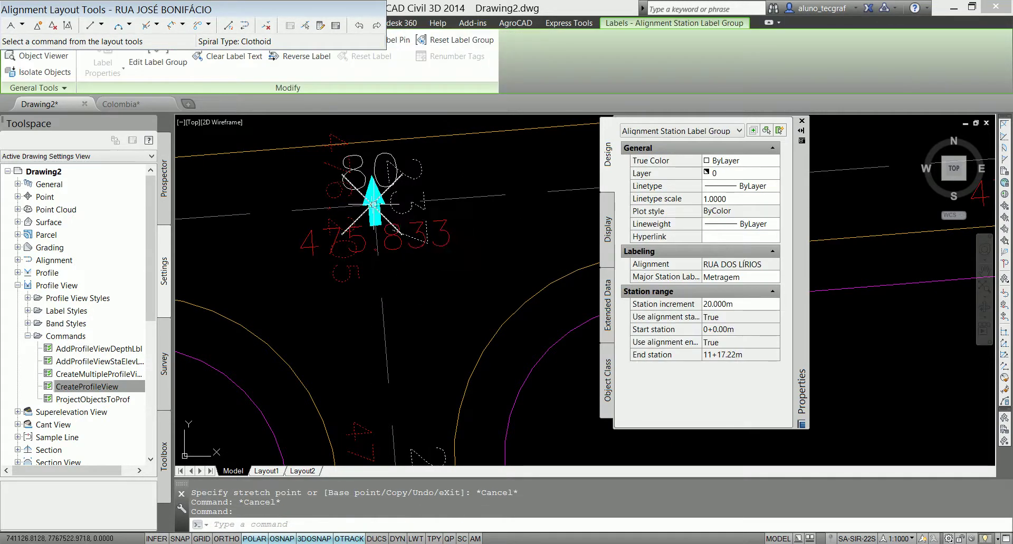
click(373, 202)
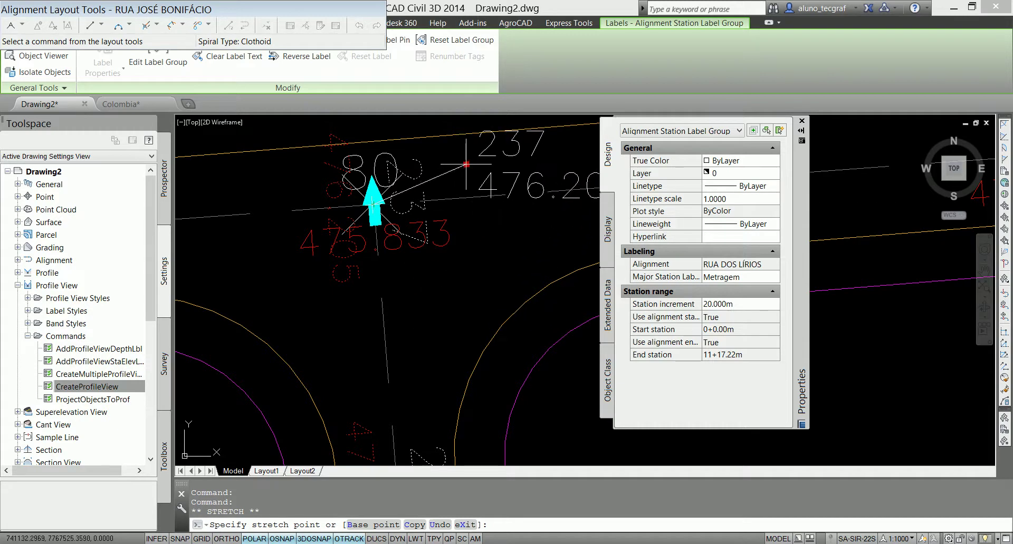
key(Escape)
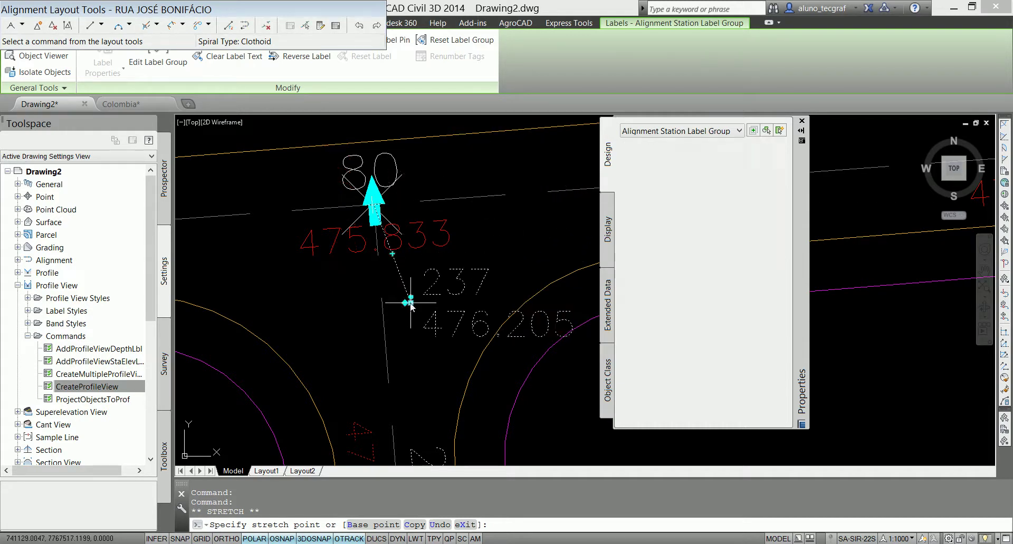
key(Escape)
scroll(420, 299, down, 5)
scroll(428, 232, up, 6)
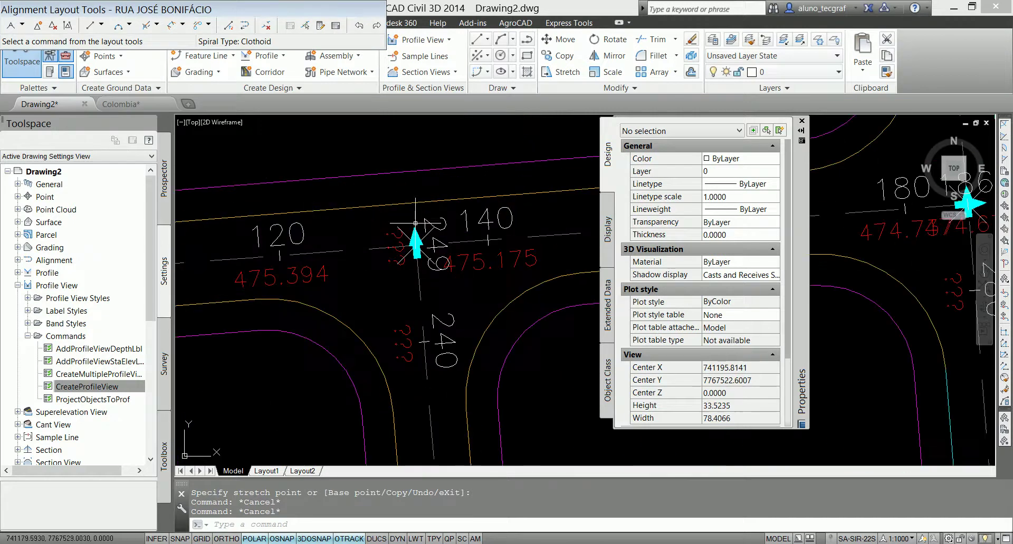
click(429, 224)
click(415, 232)
key(Escape)
key(Escape)
key(Escape)
scroll(386, 225, down, 5)
scroll(413, 206, up, 5)
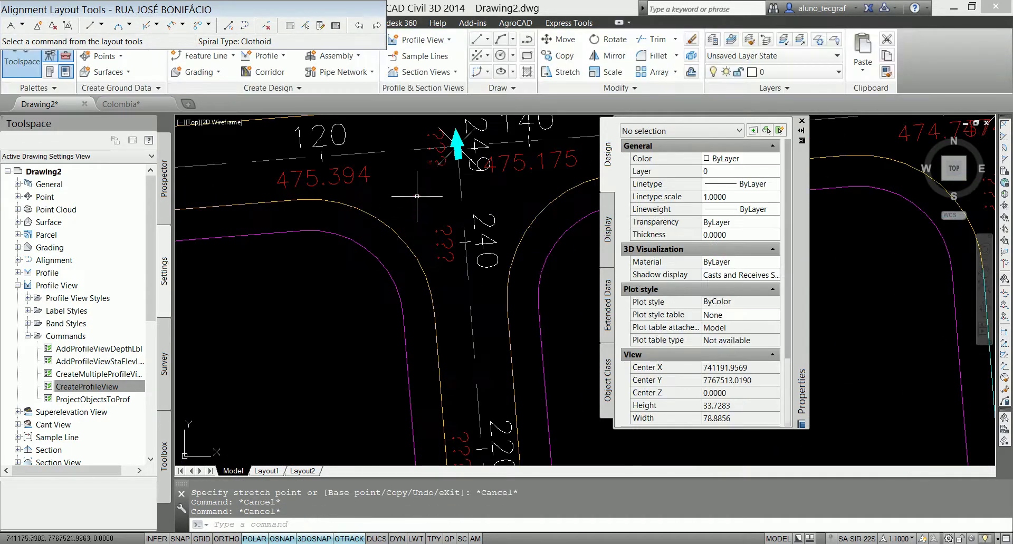
click(434, 161)
scroll(434, 161, down, 5)
Step: Window-select all the RUA DAS ACÁCIAS station labels along the street
click(415, 205)
click(415, 205)
click(467, 401)
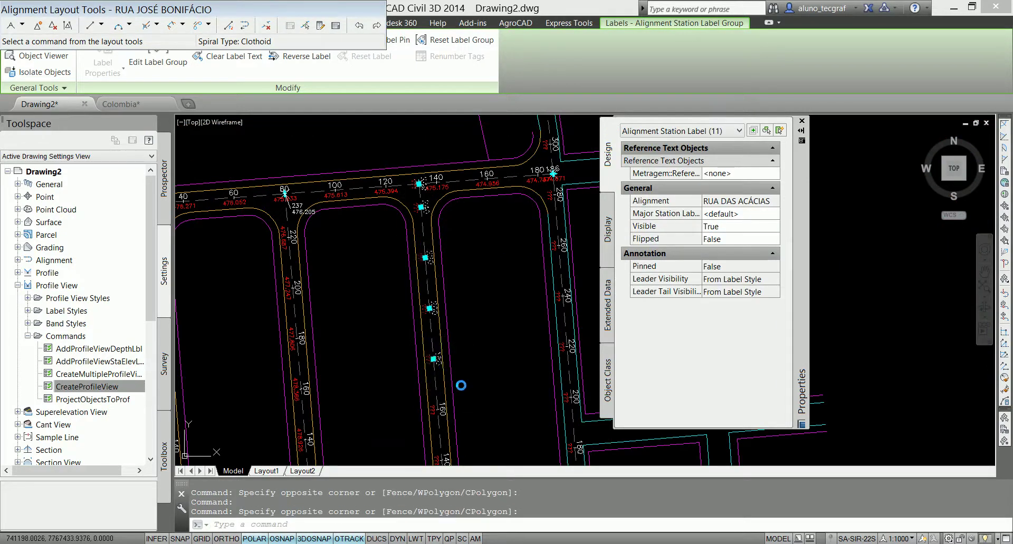
middle_drag(428, 424, 418, 224)
click(407, 402)
middle_drag(483, 387, 464, 210)
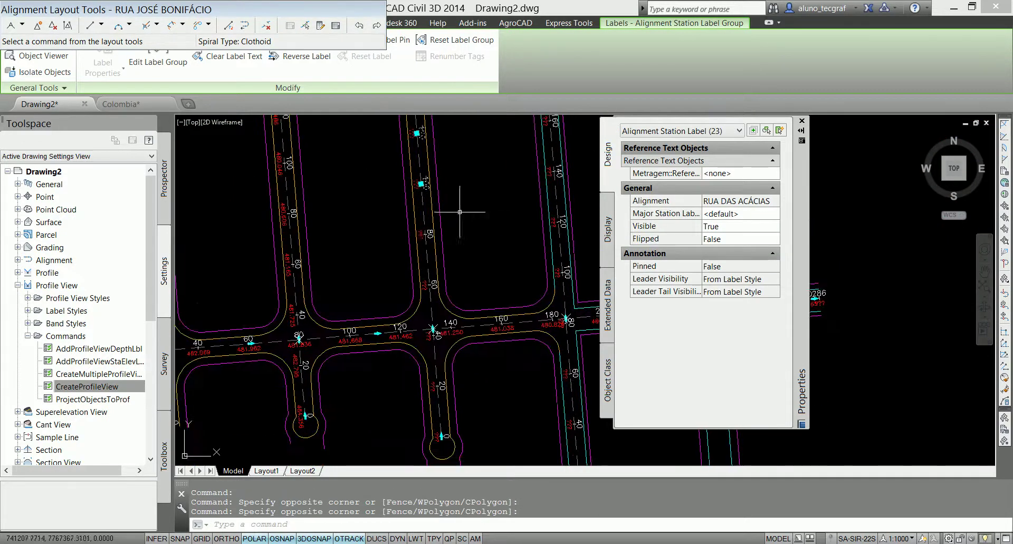
click(458, 290)
click(410, 238)
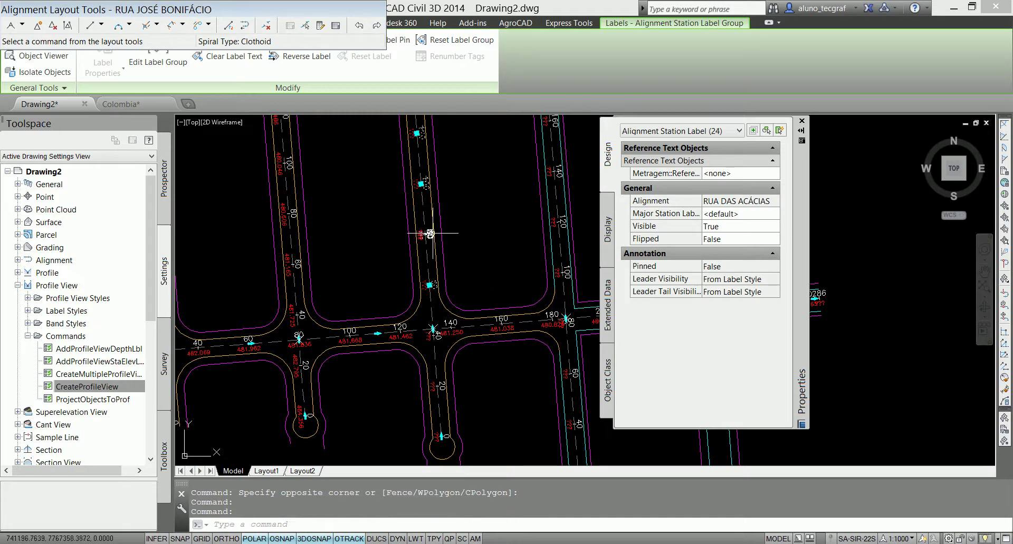
click(438, 379)
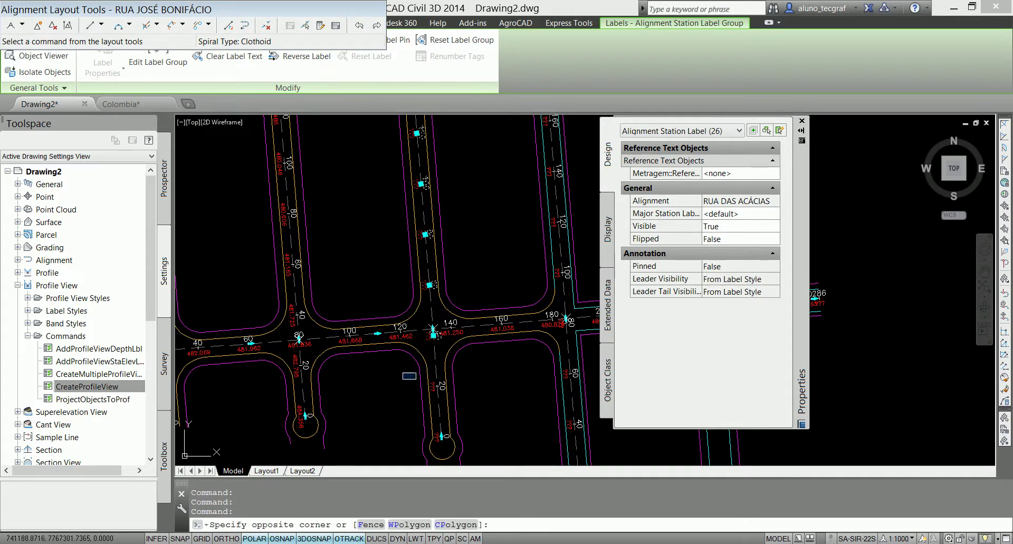
click(456, 442)
Step: Filter to Alignment Station Label and set their Metragem reference to the Greide RUA DAS ACÁCIAS profile
click(702, 132)
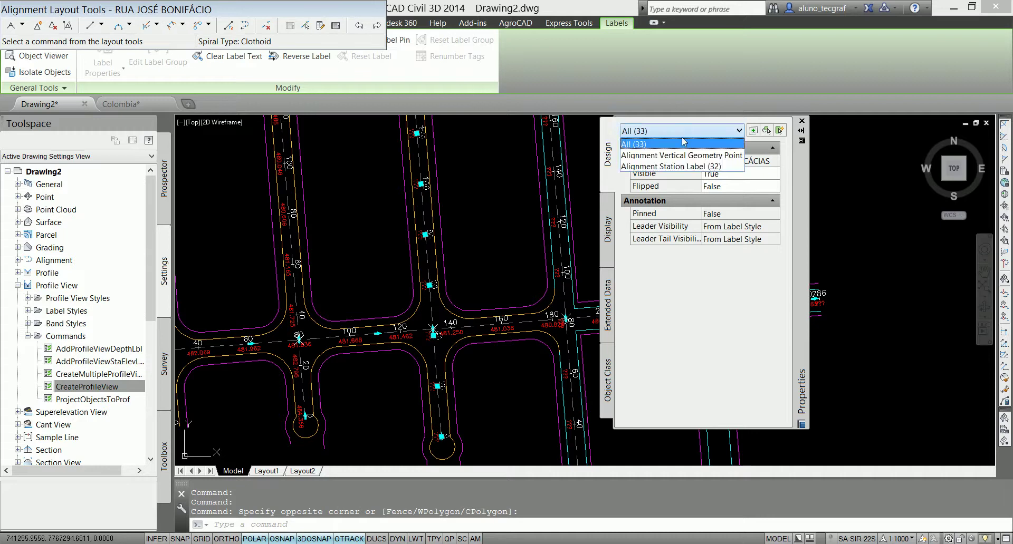
click(676, 155)
click(678, 131)
click(673, 167)
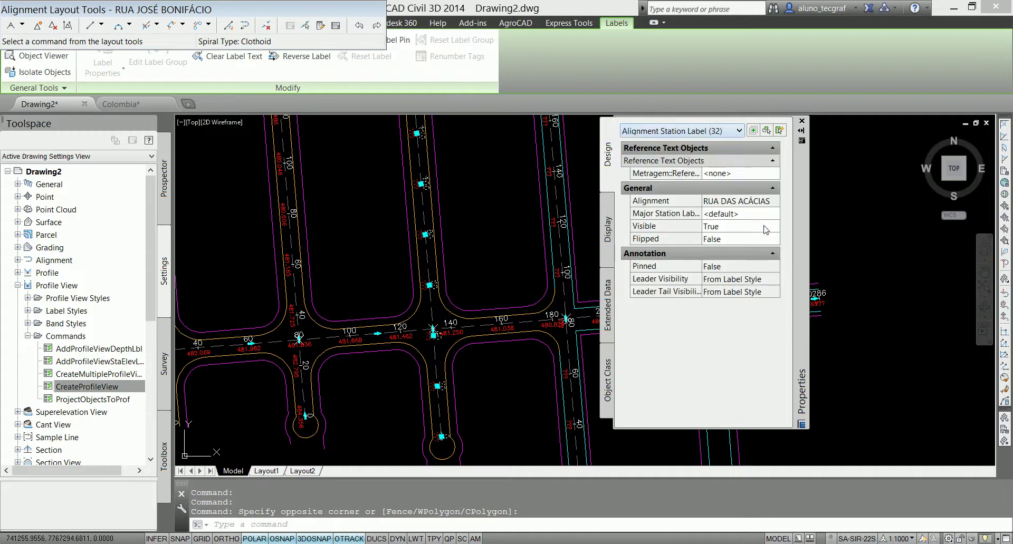
click(773, 188)
click(773, 173)
key(Return)
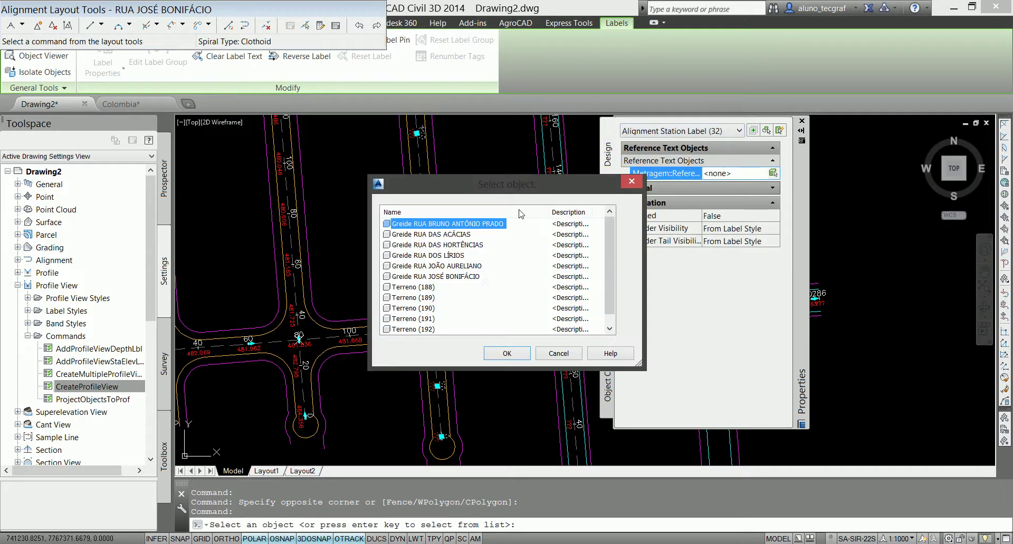
click(422, 234)
click(506, 353)
Step: Clear the selection and begin selecting station labels on the right-hand street
key(Escape)
key(Escape)
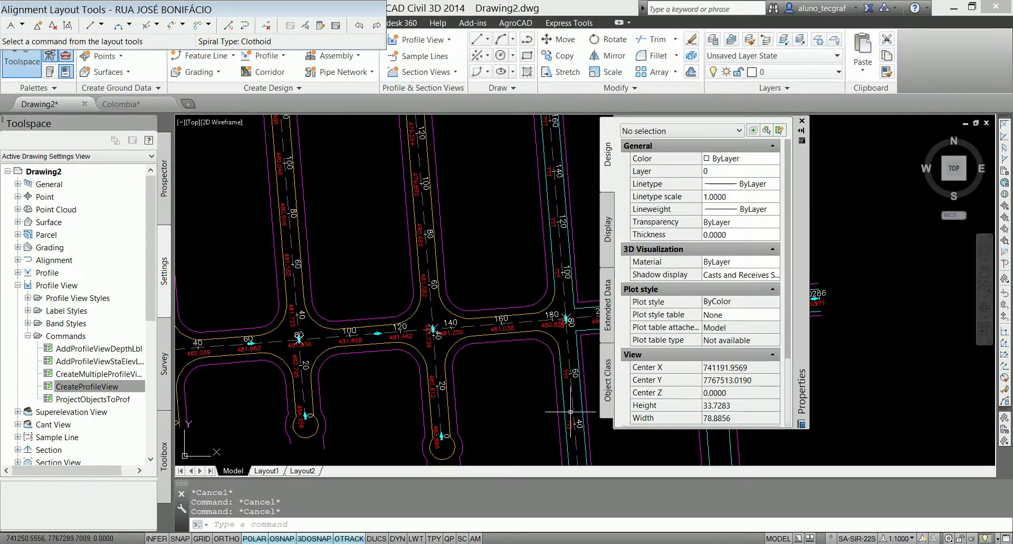
click(574, 424)
click(534, 358)
Step: Window-select the station labels along the lower part of RUA BRUNO ANTÔNIO PRADO
click(575, 381)
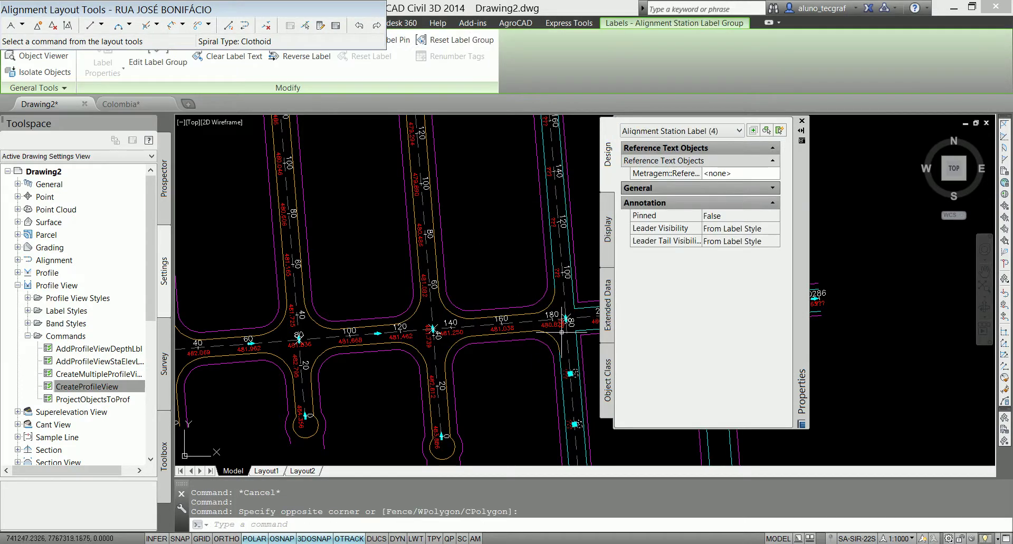
click(525, 219)
click(593, 295)
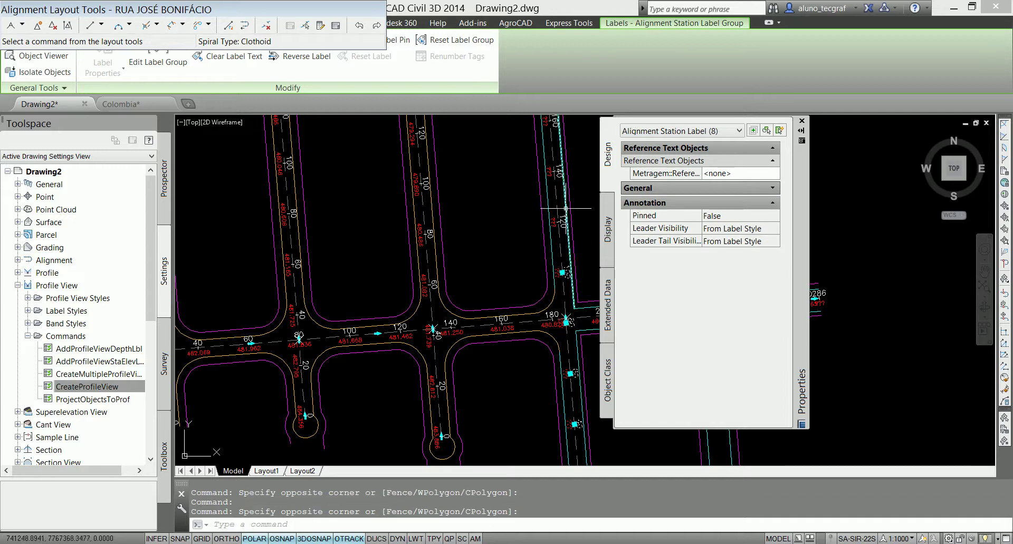
middle_drag(593, 295, 453, 401)
scroll(420, 322, down, 2)
click(402, 219)
click(459, 386)
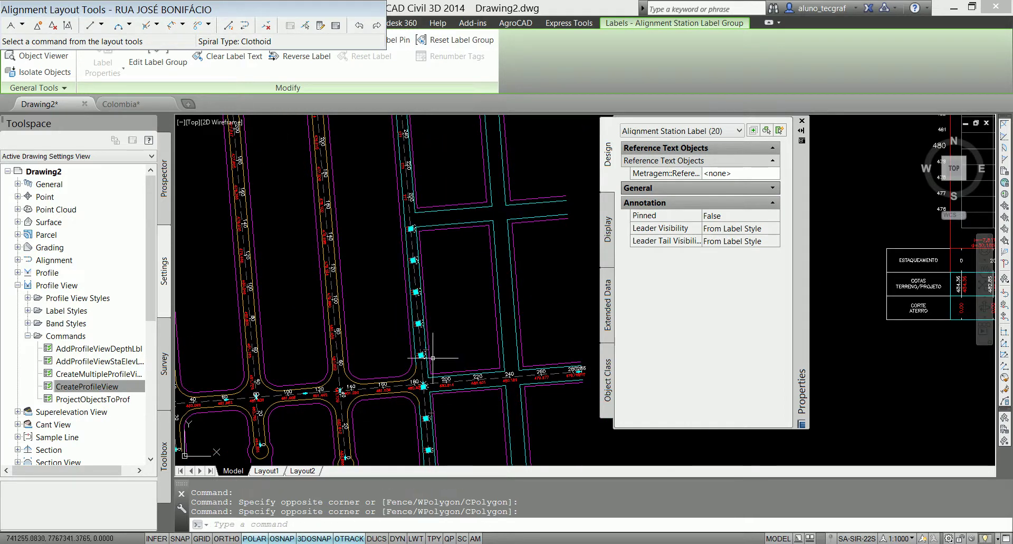
click(396, 168)
click(434, 211)
Step: Add the remaining RUA BRUNO ANTÔNIO PRADO labels up to the street's top end
middle_drag(445, 443, 440, 304)
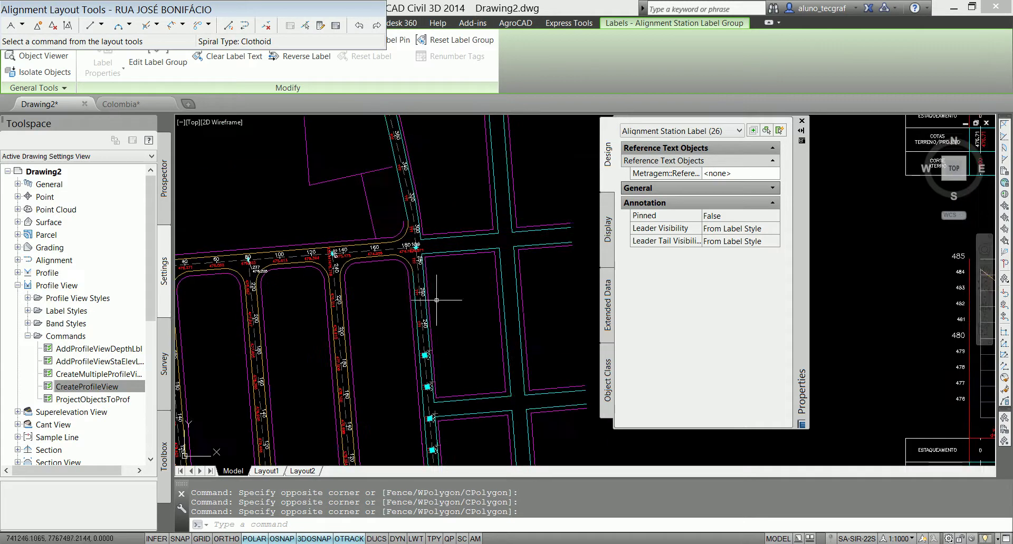
click(401, 278)
click(459, 370)
click(417, 231)
click(423, 254)
click(380, 130)
click(417, 198)
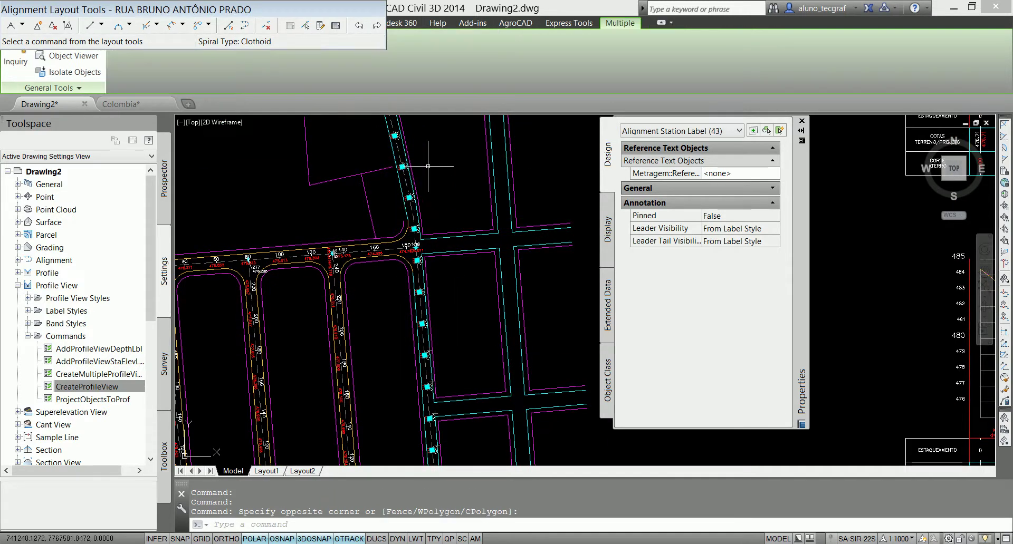
middle_drag(417, 201, 449, 301)
click(391, 150)
click(423, 195)
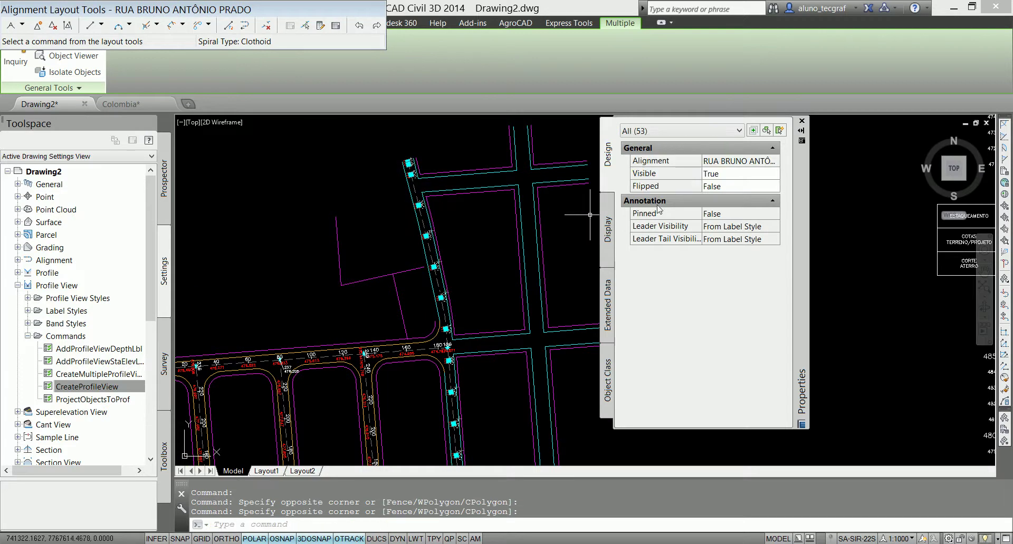
Step: Filter to Alignment Station Label and set Metragem reference to the Greide RUA BRUNO ANTÔNIO PRADO profile
click(698, 134)
click(698, 165)
click(772, 173)
click(772, 173)
key(Return)
click(467, 276)
click(466, 225)
click(497, 353)
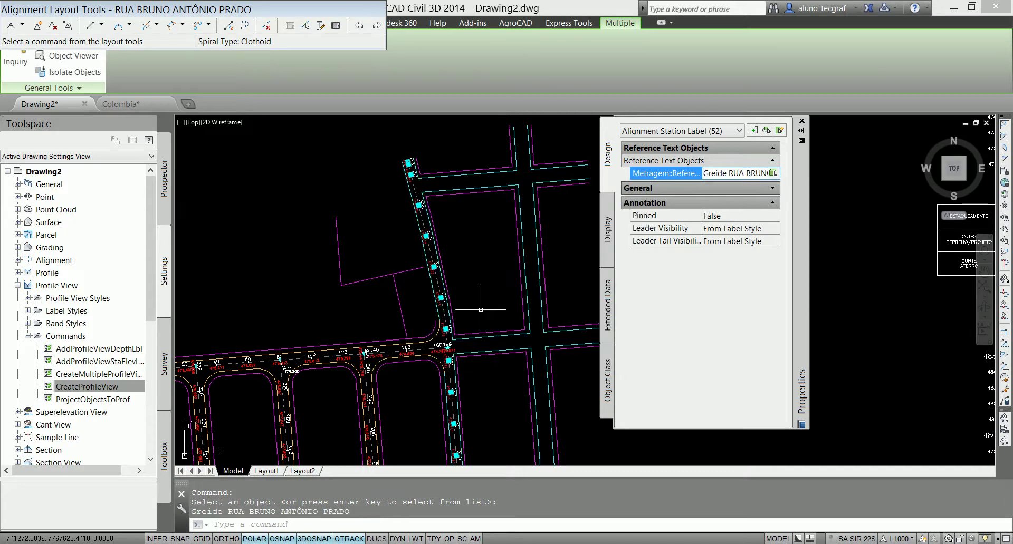
Step: Clear the label selection and bring the top T-intersection into view
key(Escape)
key(Escape)
scroll(312, 379, up, 3)
scroll(312, 379, up, 3)
mouse_move(312, 378)
middle_down()
mouse_move(344, 358)
mouse_move(374, 423)
middle_up()
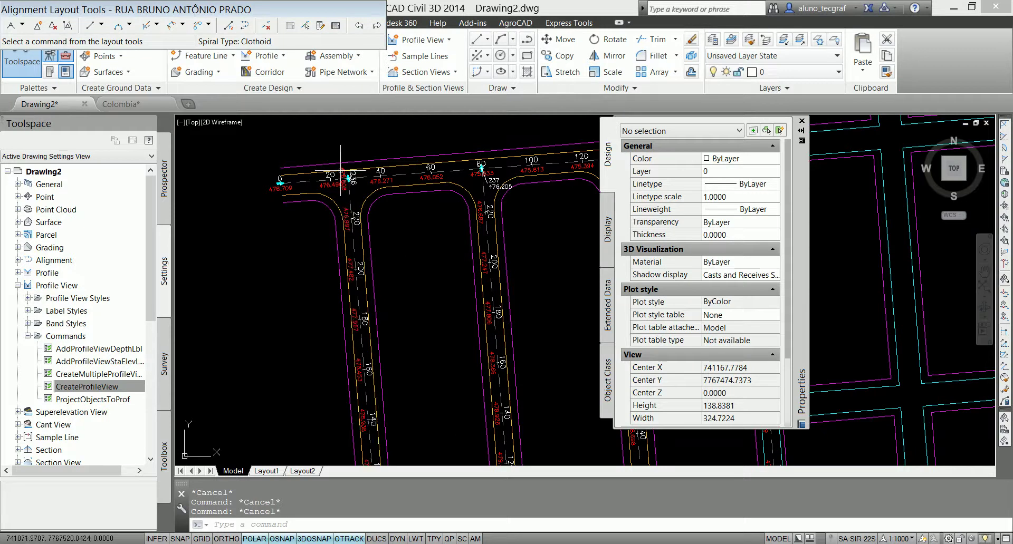
Step: Move the 236 / 476.608 elevation label to a spot beside its crossing
scroll(340, 169, up, 6)
click(372, 209)
click(372, 209)
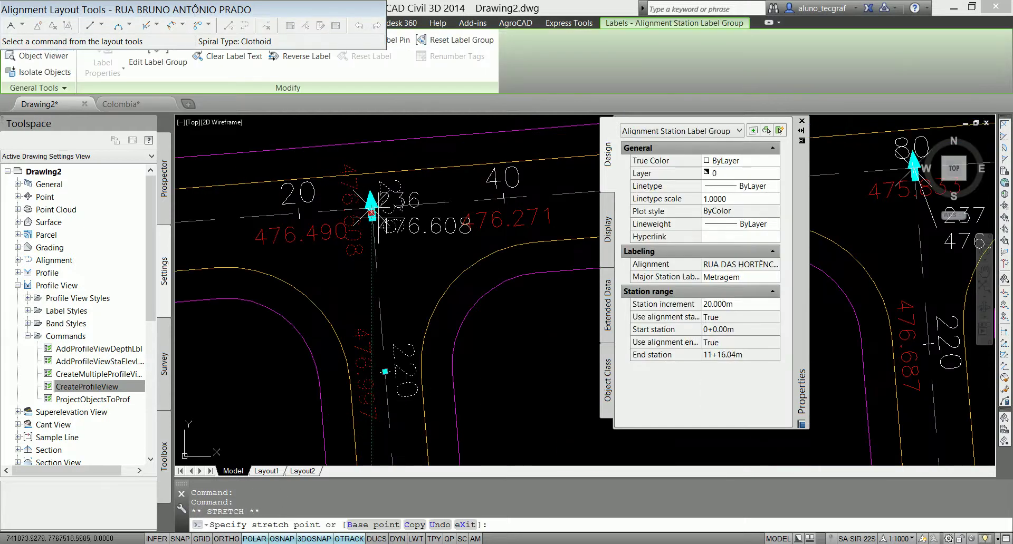
click(380, 239)
key(Escape)
key(Escape)
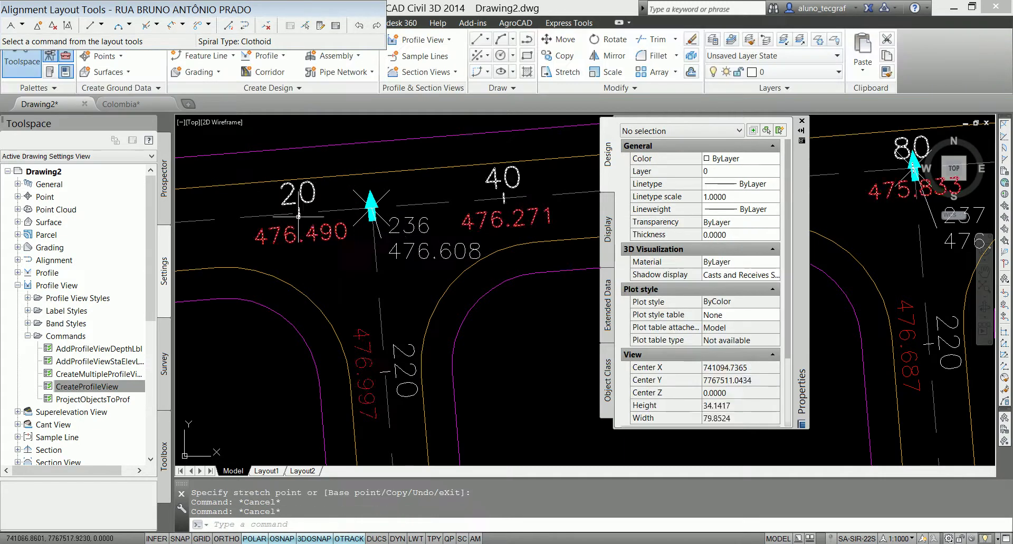
Step: Try moving a RUA DAS ACÁCIAS station label, then cancel so it stays in place
scroll(376, 237, down, 4)
scroll(422, 227, up, 2)
scroll(422, 227, up, 2)
scroll(422, 175, down, 3)
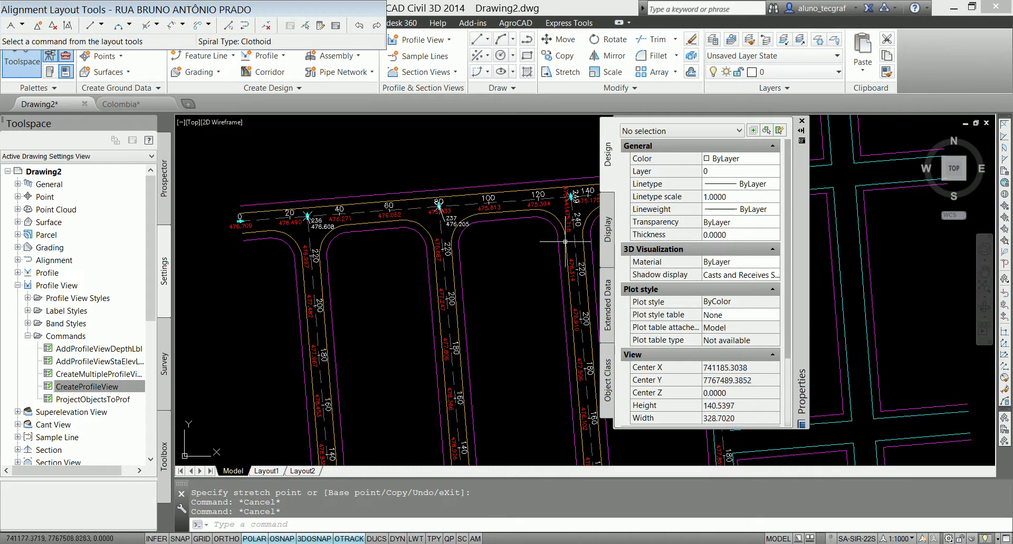
scroll(399, 174, up, 3)
click(386, 211)
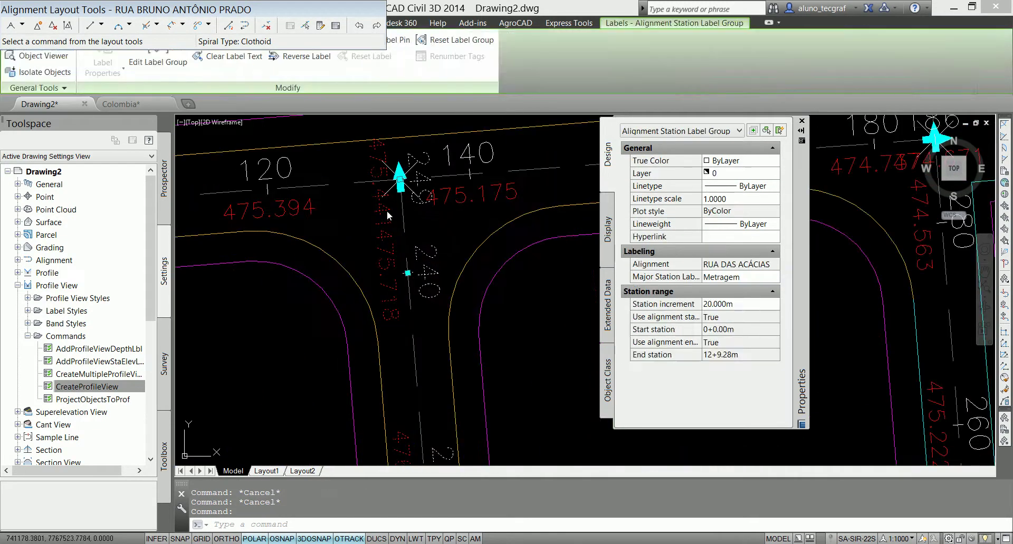
scroll(399, 179, down, 2)
click(399, 180)
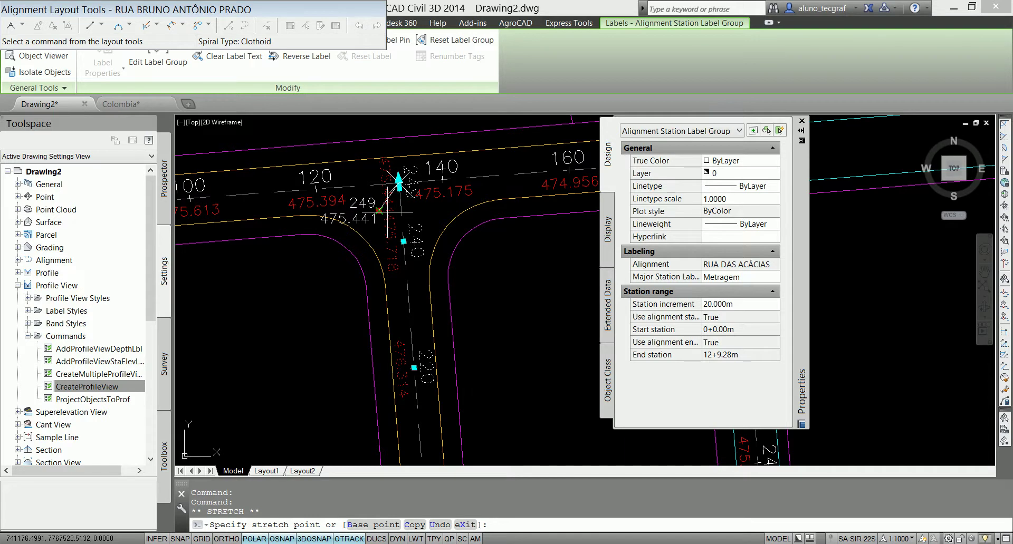
key(Escape)
key(Escape)
Step: Grip-test the label near station 180 and cancel without changing it
scroll(415, 246, down, 4)
scroll(415, 246, up, 2)
scroll(396, 224, up, 5)
click(418, 219)
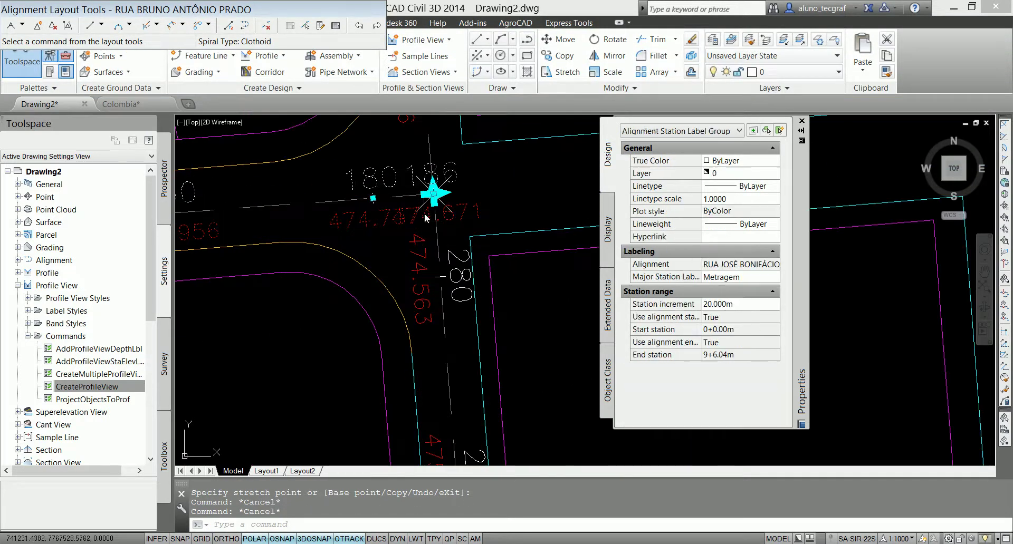
click(430, 195)
key(Escape)
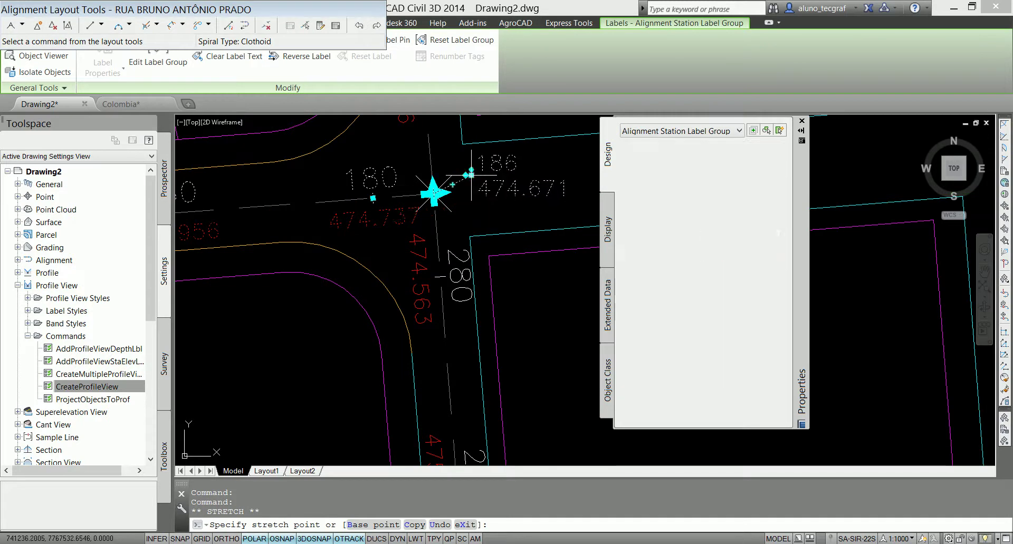
key(Escape)
Step: Check the 186 / 474.671 and RUA JOSÉ BONIFÁCIO intersection labels, leaving both unmoved
click(432, 188)
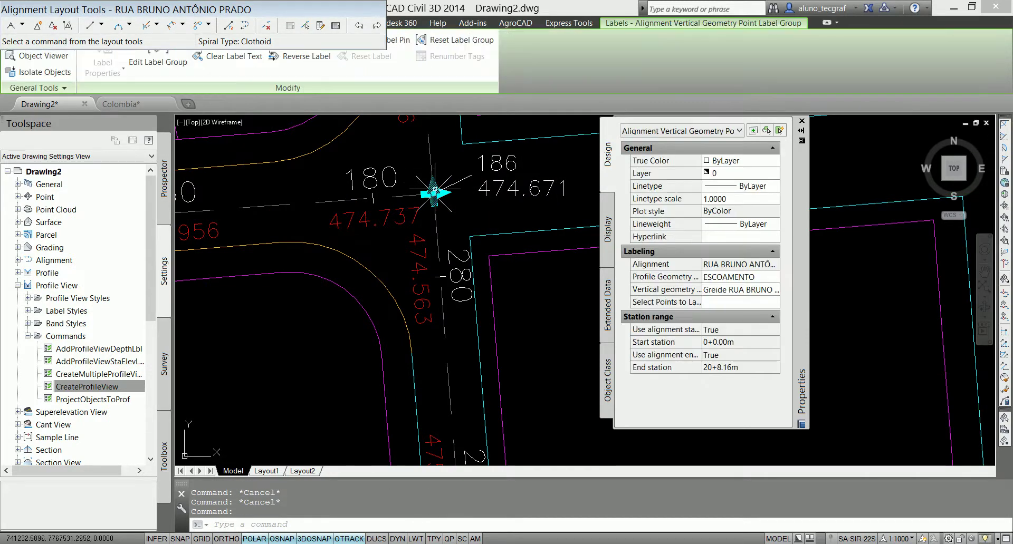
click(433, 193)
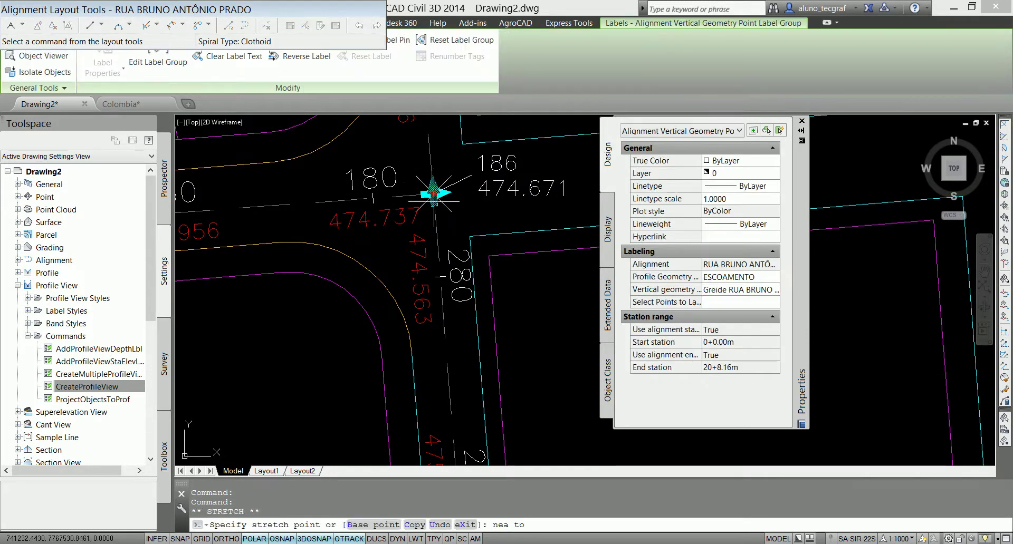
key(Escape)
key(Escape)
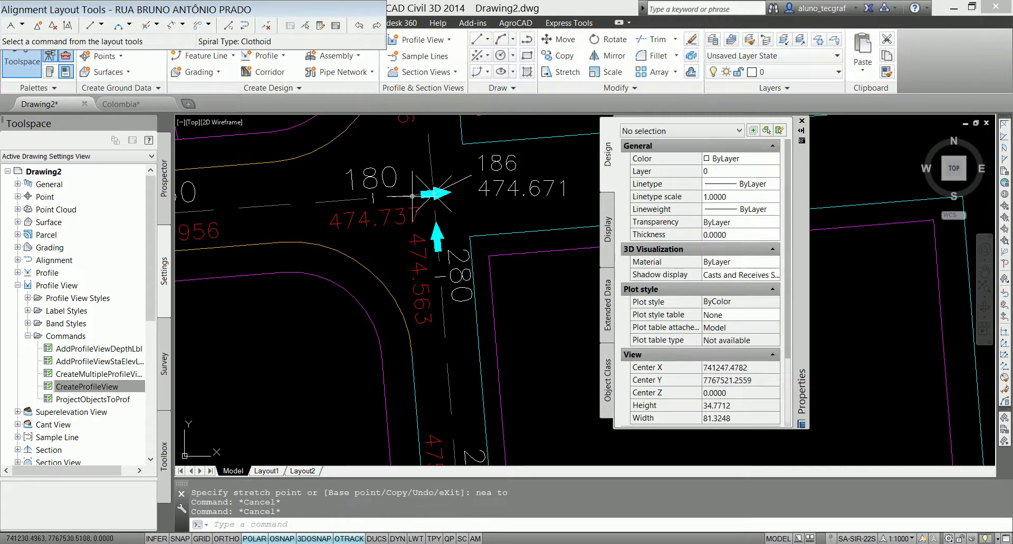
click(428, 195)
click(434, 193)
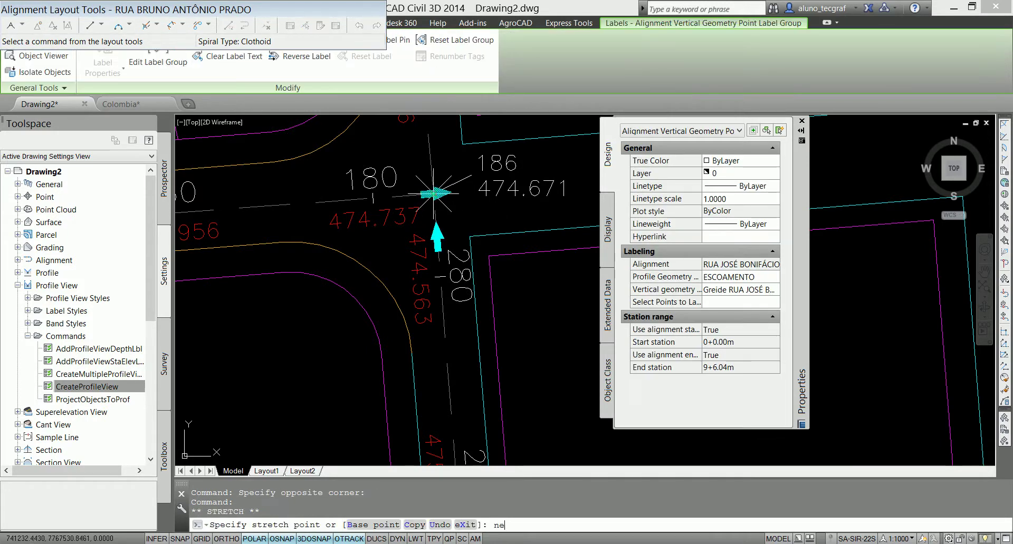
key(Escape)
key(Escape)
key(Escape)
Step: Grip-test the RUA DOS LÍRIOS label at station 80 without moving it, then zoom out
scroll(422, 206, down, 5)
scroll(421, 209, up, 5)
scroll(420, 209, up, 2)
scroll(419, 211, up, 2)
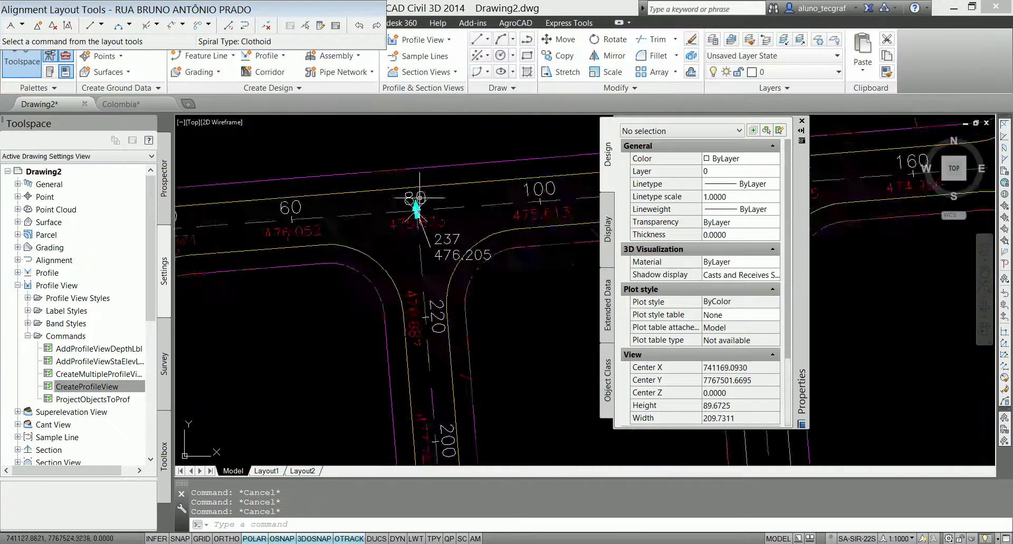
scroll(416, 212, up, 2)
click(414, 213)
click(414, 214)
click(415, 217)
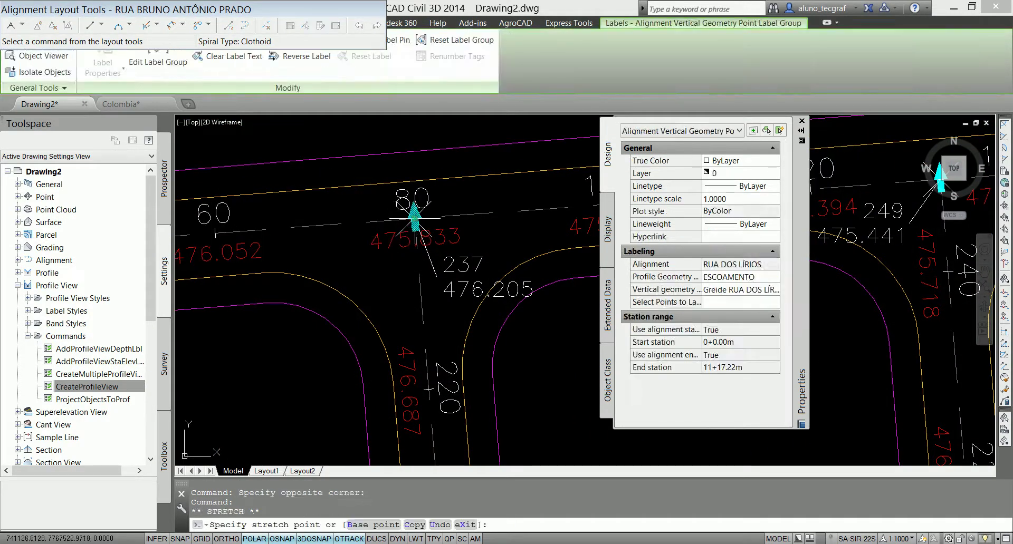
key(Escape)
key(Escape)
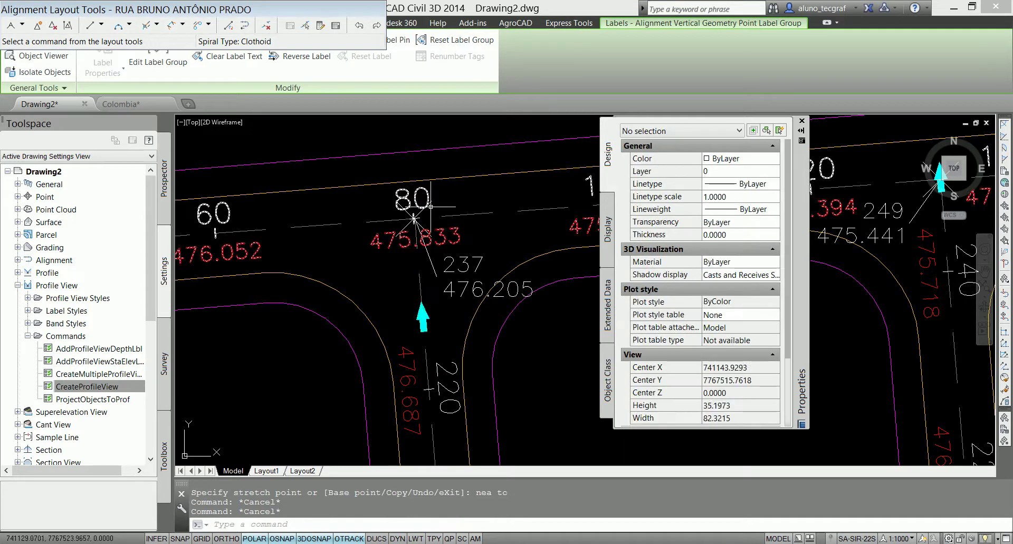
scroll(438, 255, down, 5)
scroll(430, 243, down, 2)
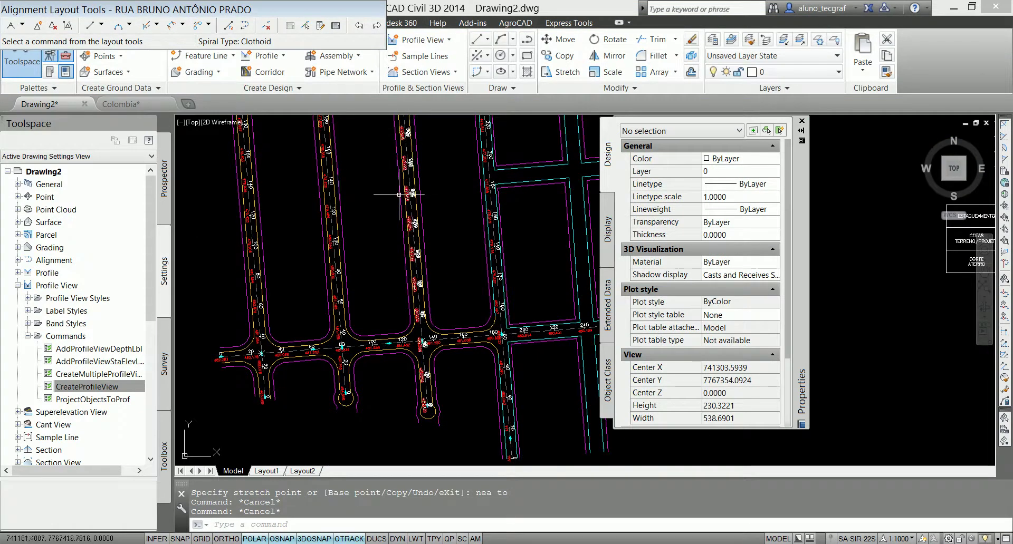
scroll(416, 221, down, 2)
Step: Close the Properties panel and center the profile views and station table on screen
middle_drag(488, 225, 464, 318)
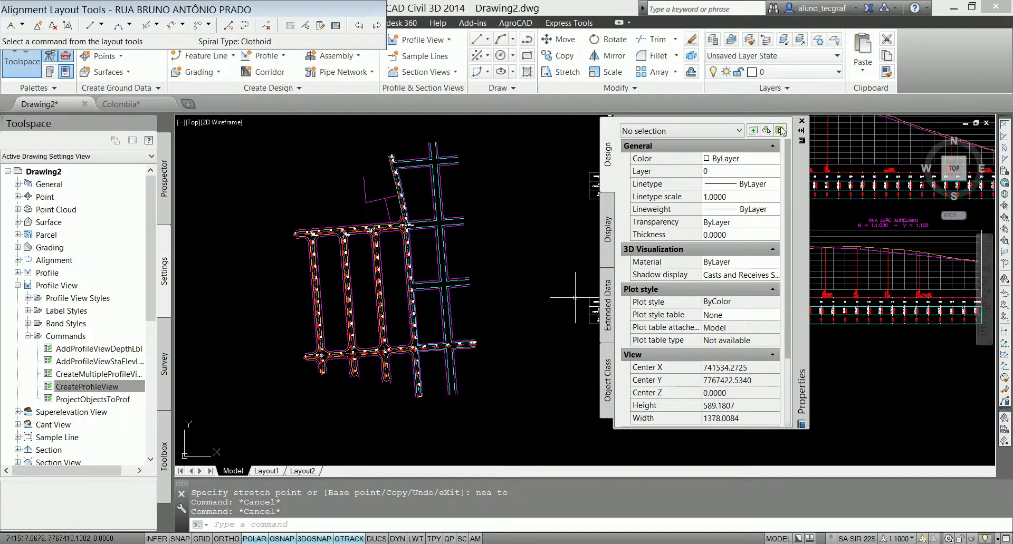
click(802, 121)
middle_drag(776, 232, 544, 342)
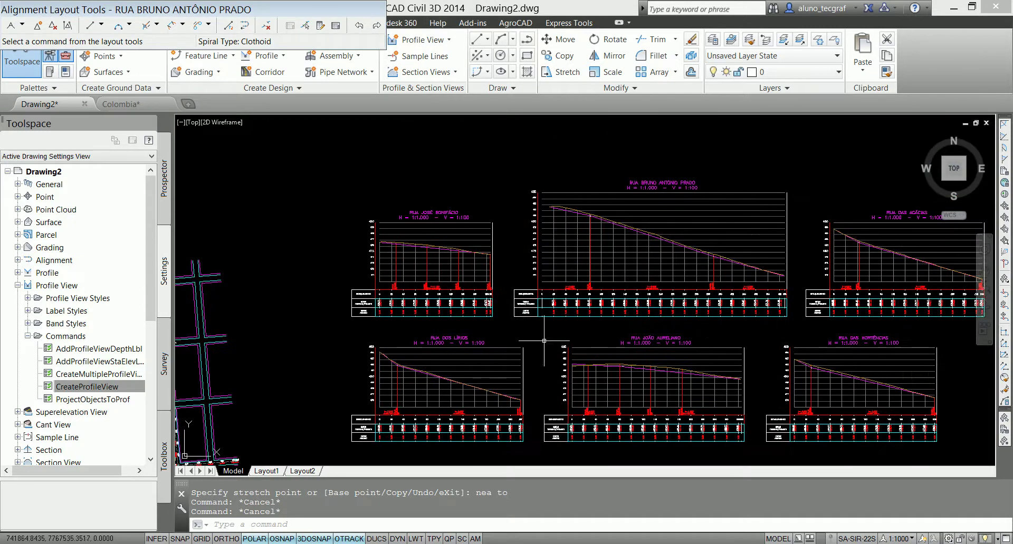
middle_drag(765, 299, 809, 232)
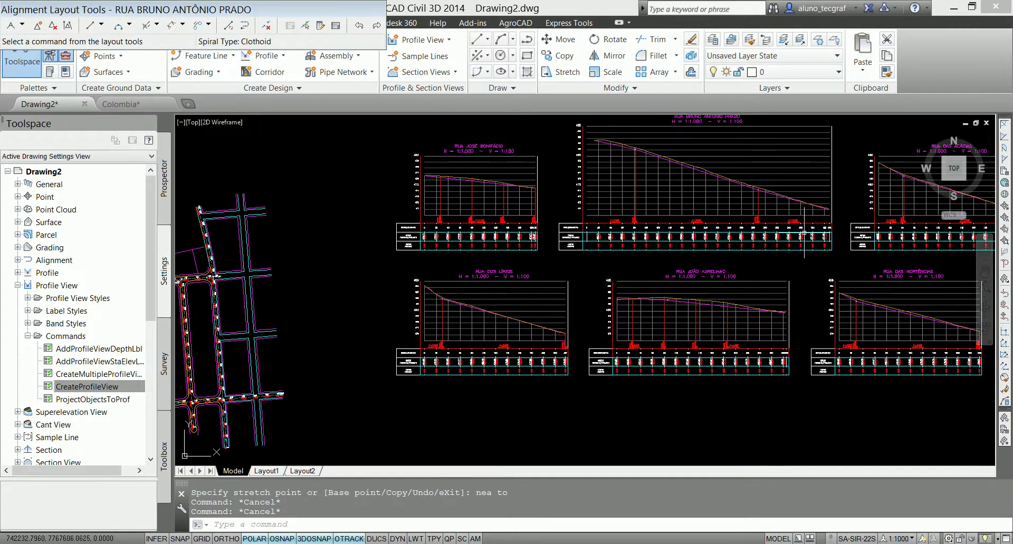
scroll(491, 206, up, 5)
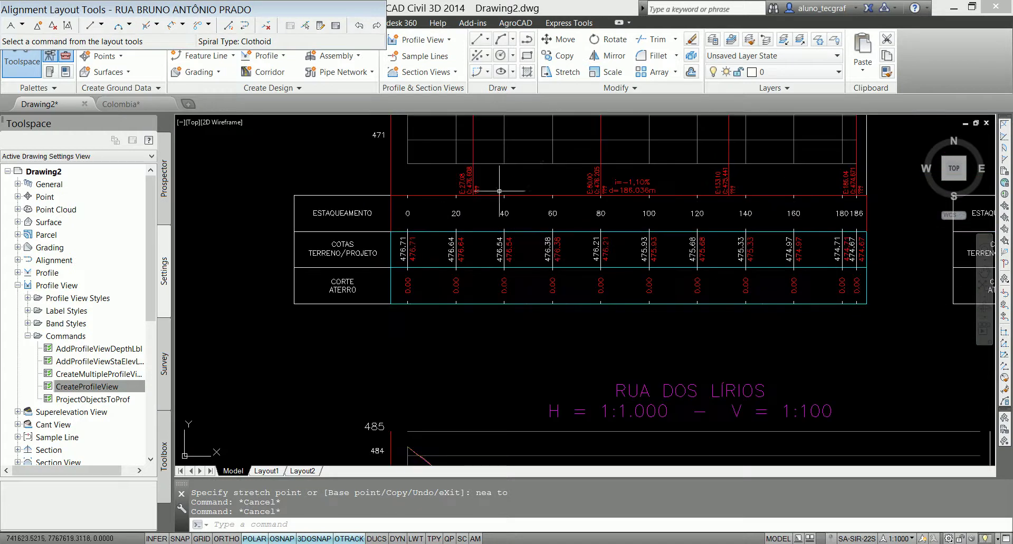
middle_drag(491, 209, 442, 315)
scroll(396, 340, up, 3)
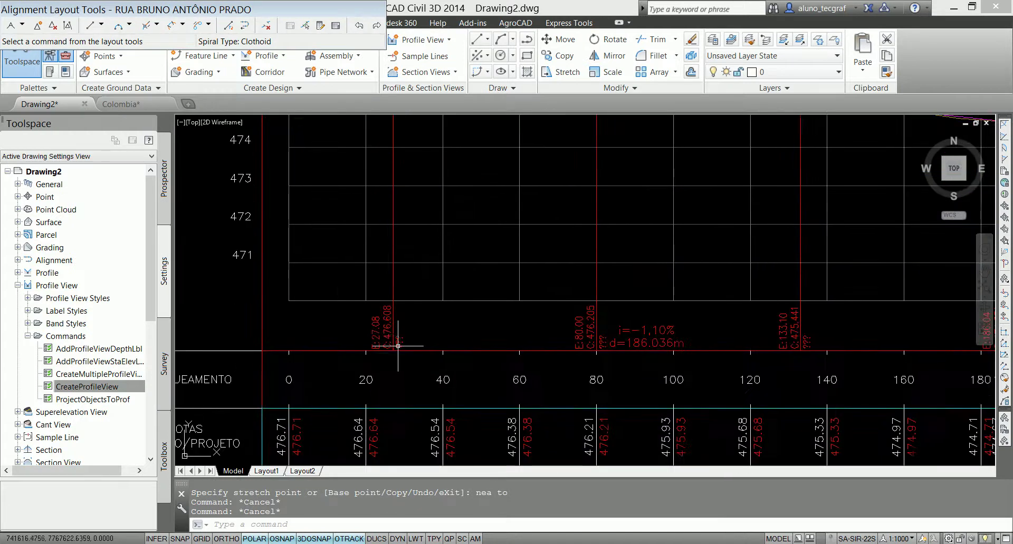
scroll(400, 332, down, 5)
scroll(618, 335, up, 2)
scroll(493, 285, down, 2)
scroll(453, 323, up, 1)
scroll(550, 310, down, 1)
scroll(462, 167, up, 5)
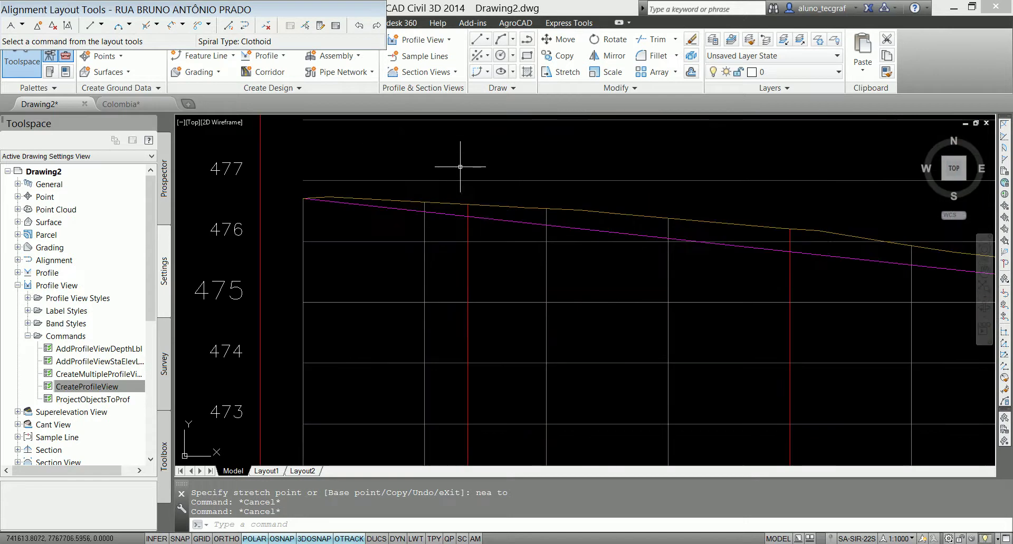
middle_drag(726, 248, 487, 195)
Step: Inspect the red projection line in the profile view, then deselect it
click(550, 209)
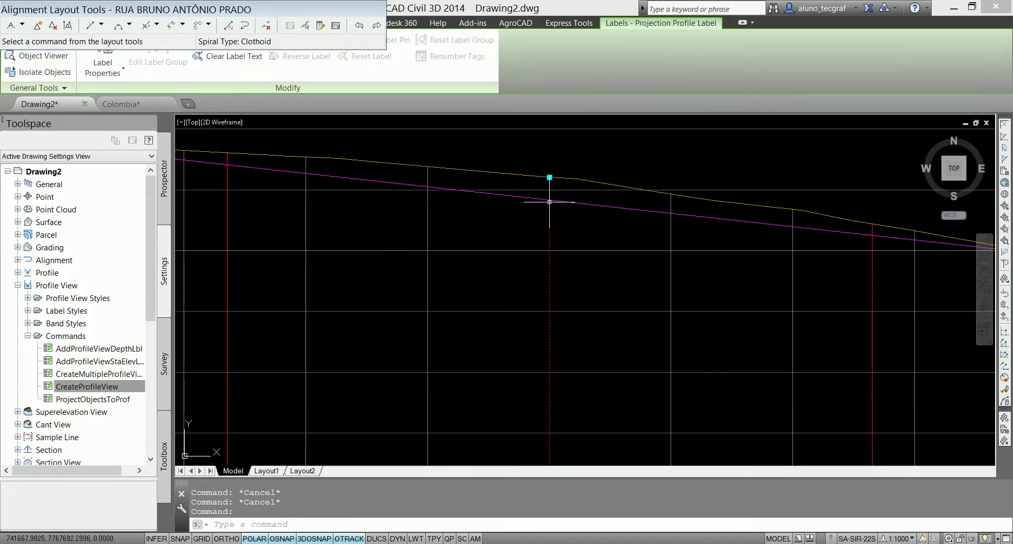
scroll(458, 201, down, 5)
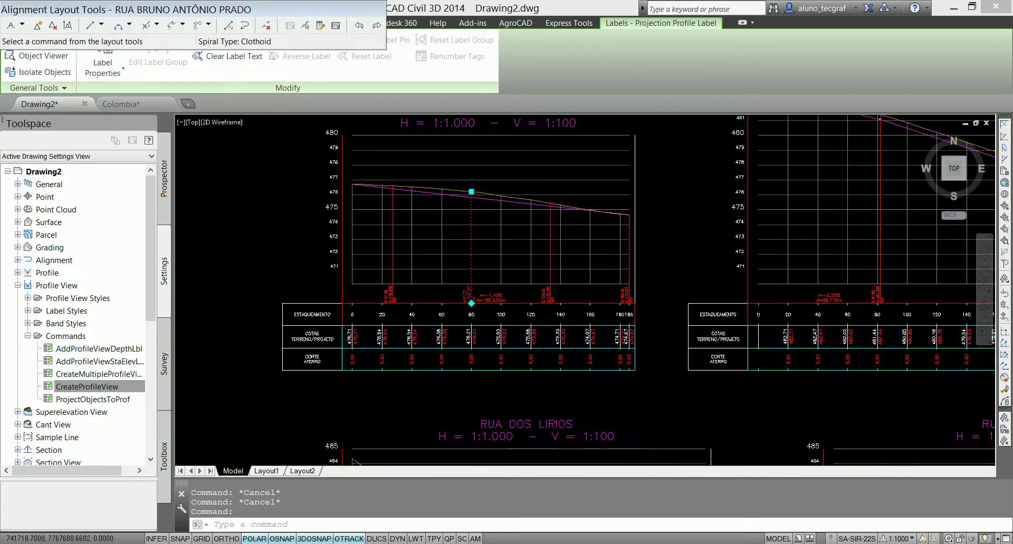
scroll(553, 206, up, 4)
scroll(554, 216, down, 4)
key(Escape)
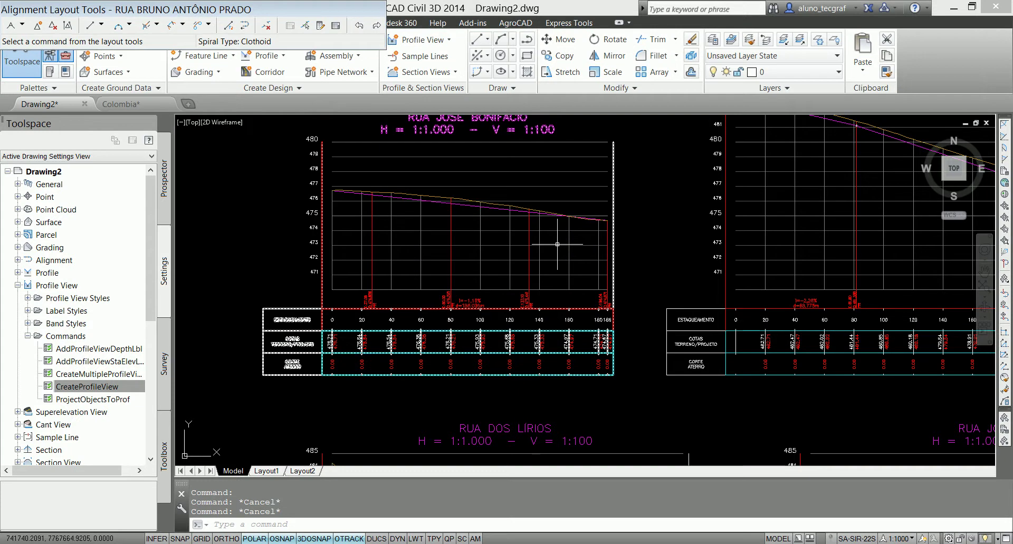
Step: Close the alignment and profile layout toolbars
click(378, 9)
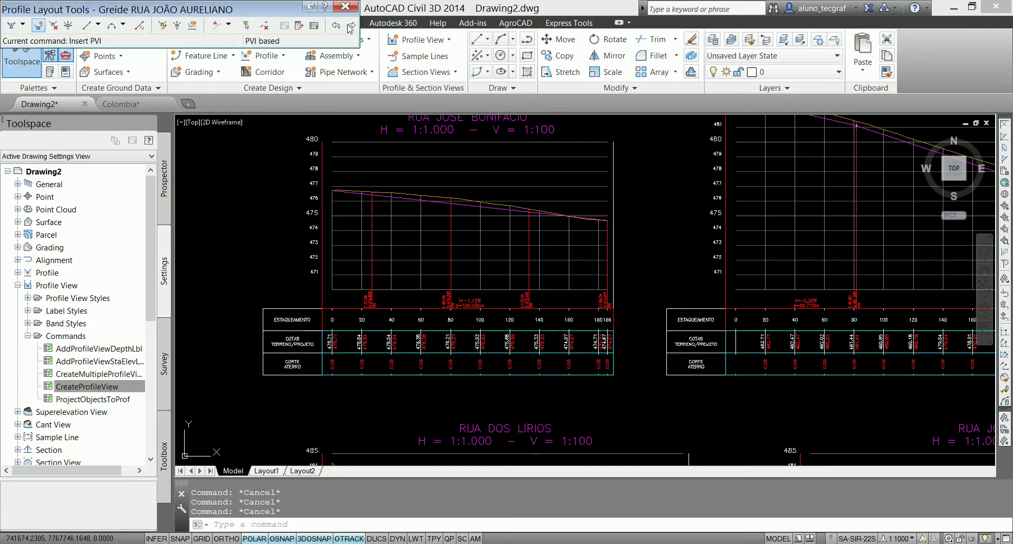
click(355, 8)
click(341, 40)
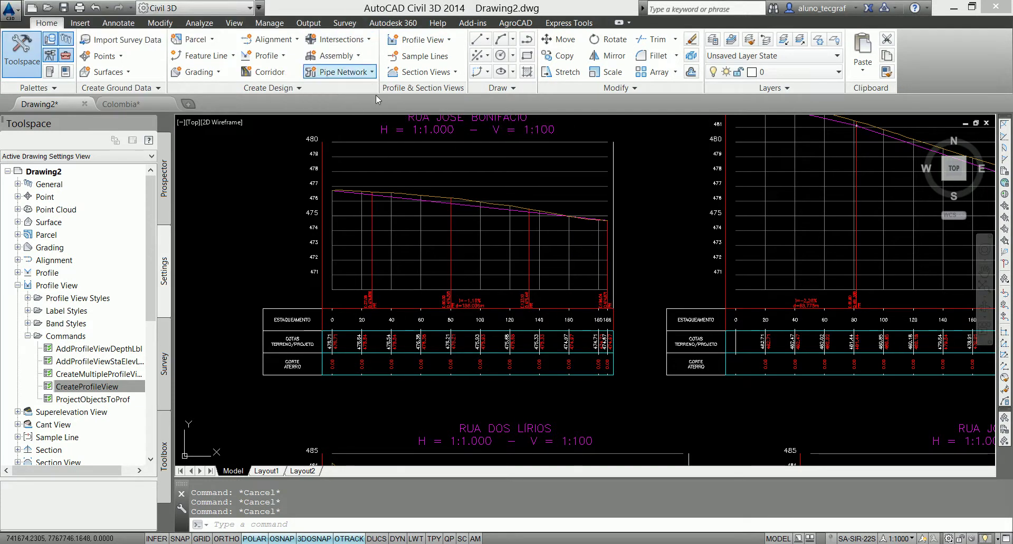
Step: Frame all four profile views, then split model space into Two: Horizontal viewports
mouse_move(380, 238)
middle_down()
mouse_move(475, 249)
mouse_move(466, 420)
mouse_move(403, 414)
mouse_move(378, 360)
mouse_move(477, 346)
middle_up()
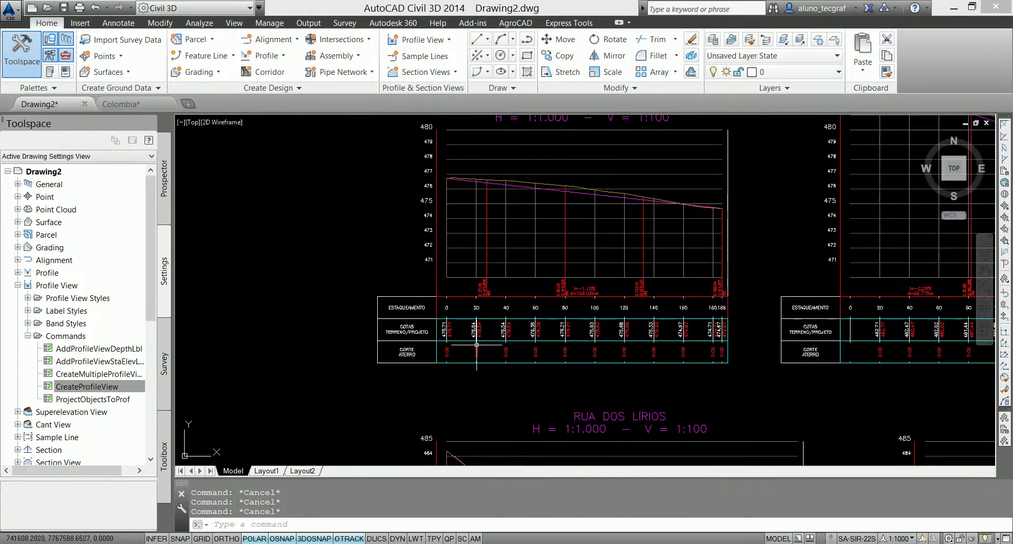
scroll(502, 294, up, 5)
scroll(451, 306, down, 4)
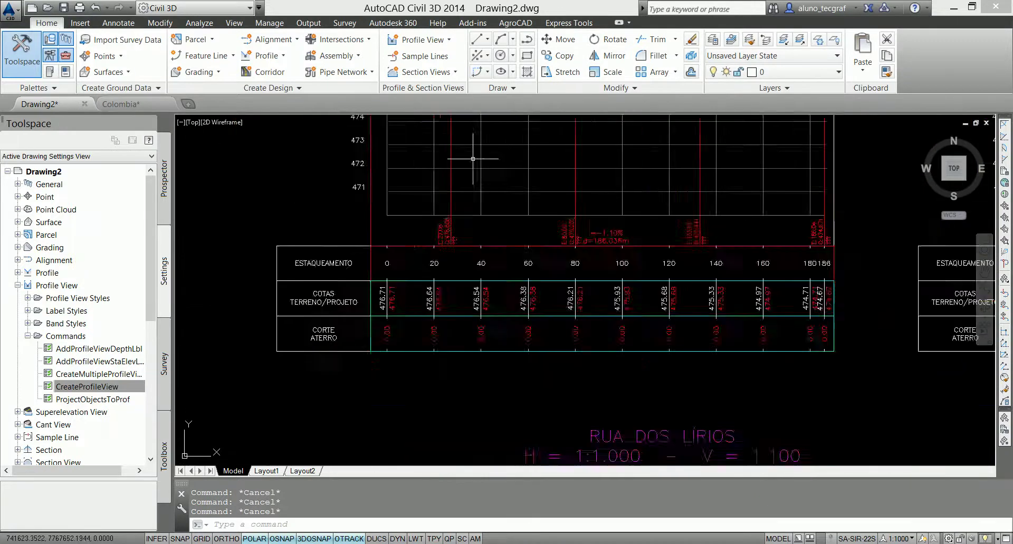
scroll(468, 216, down, 2)
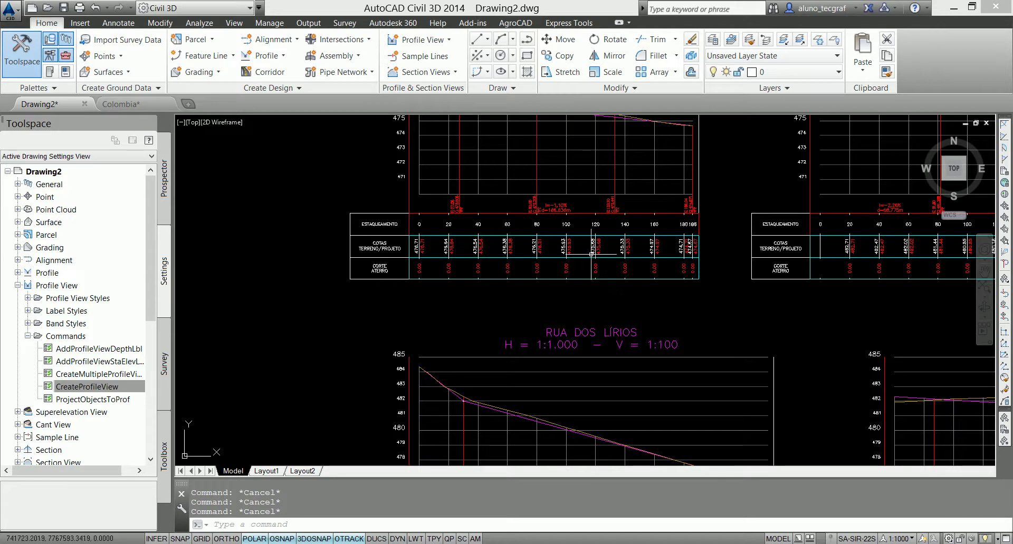
scroll(405, 269, up, 4)
middle_drag(838, 263, 587, 268)
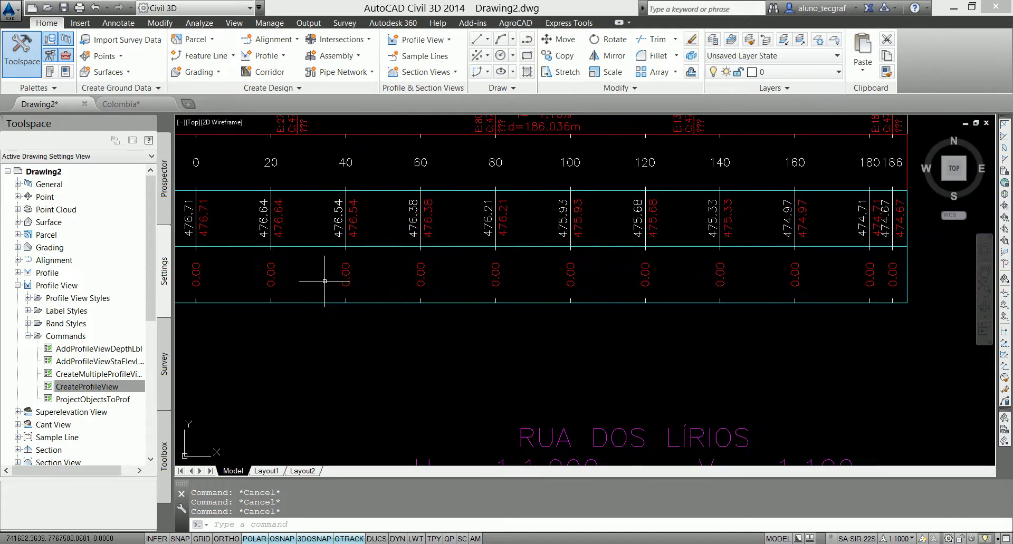
middle_drag(324, 282, 423, 318)
scroll(468, 299, down, 6)
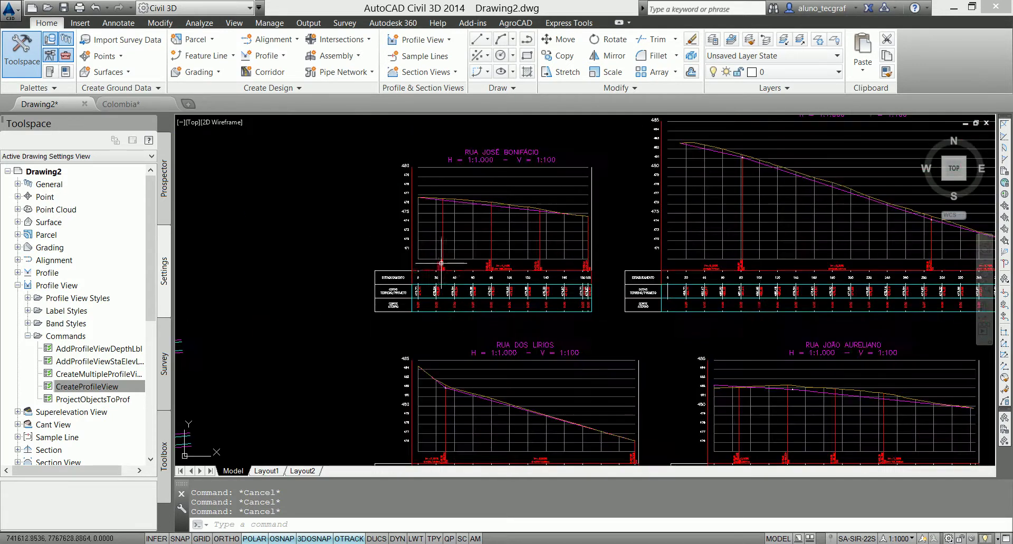
scroll(441, 262, up, 4)
scroll(430, 402, down, 2)
mouse_move(484, 272)
middle_down()
mouse_move(429, 402)
mouse_move(434, 378)
middle_up()
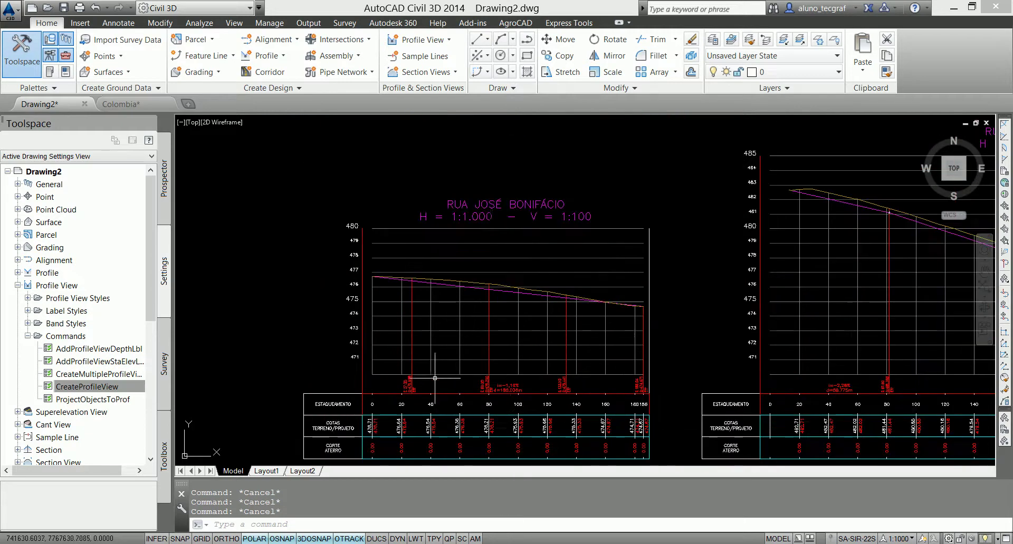
scroll(646, 183, down, 2)
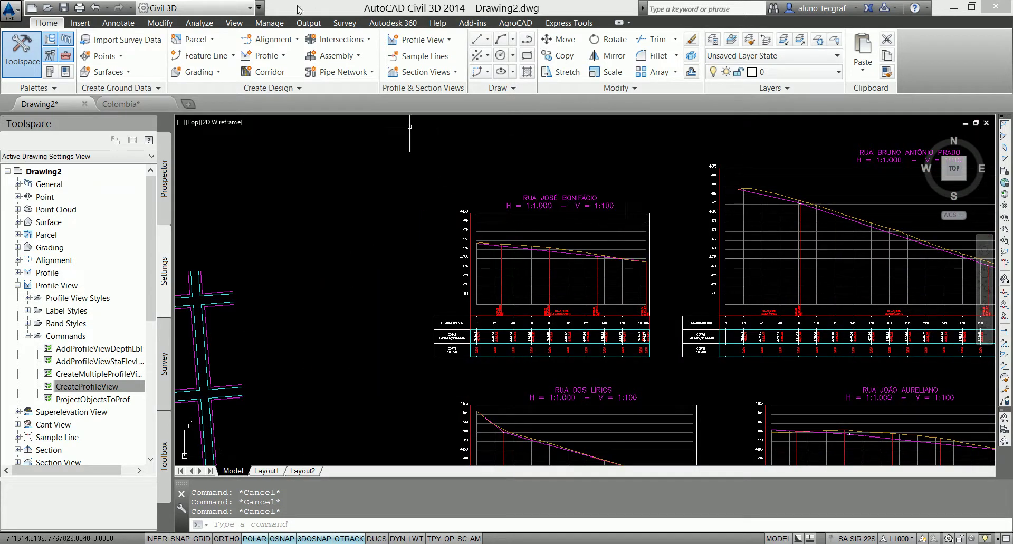
click(235, 23)
click(524, 53)
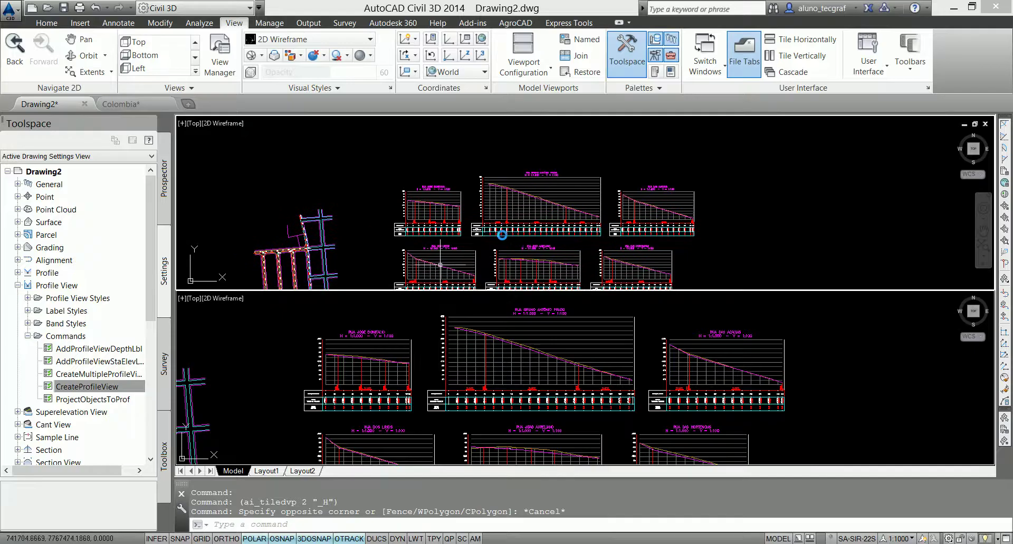
Step: Thaw the TEXTOS layer so street names like RUA D. PEDRO II show in the plan
scroll(452, 226, up, 5)
scroll(516, 201, up, 3)
middle_drag(392, 232, 583, 256)
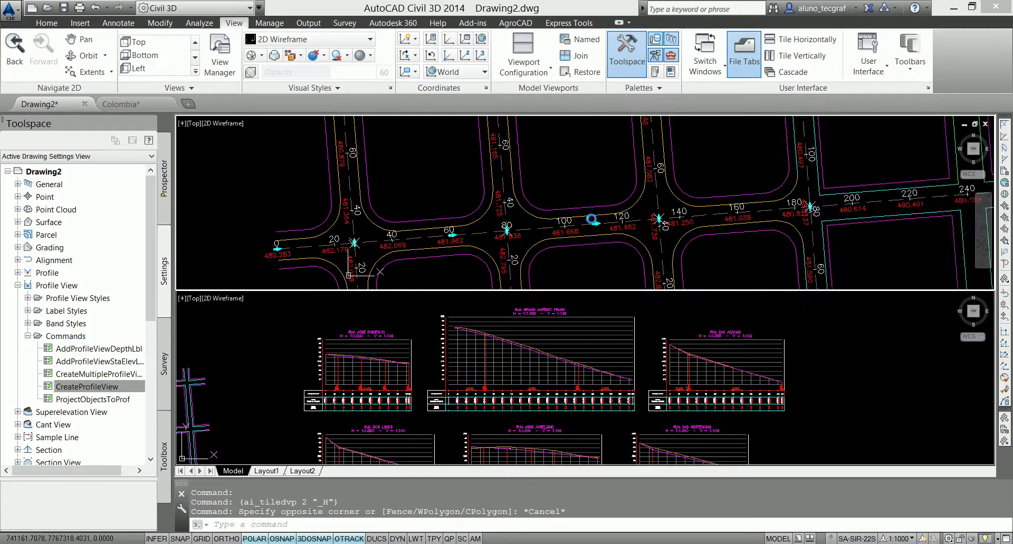
click(530, 219)
key(Escape)
key(Escape)
key(Escape)
click(47, 23)
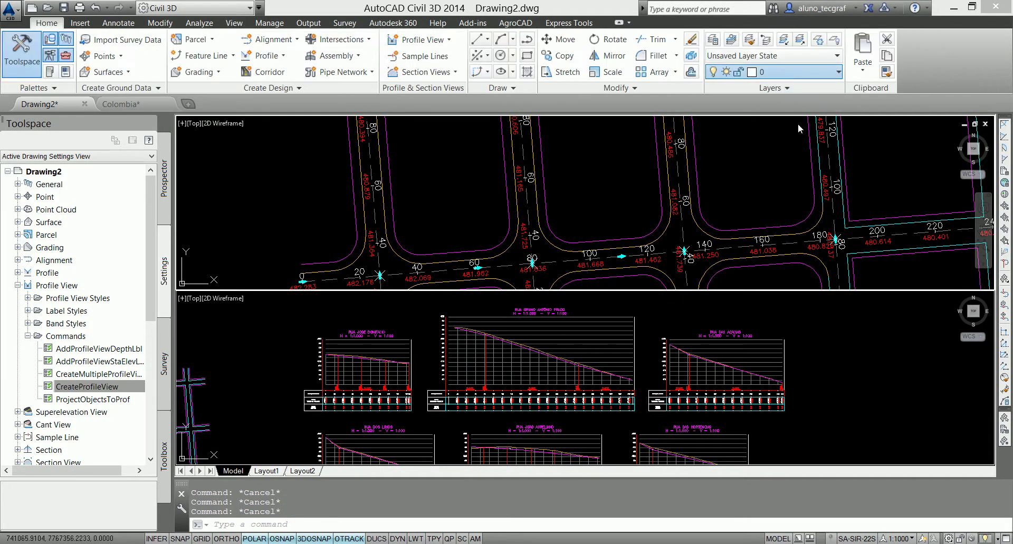
click(794, 72)
scroll(771, 317, down, 4)
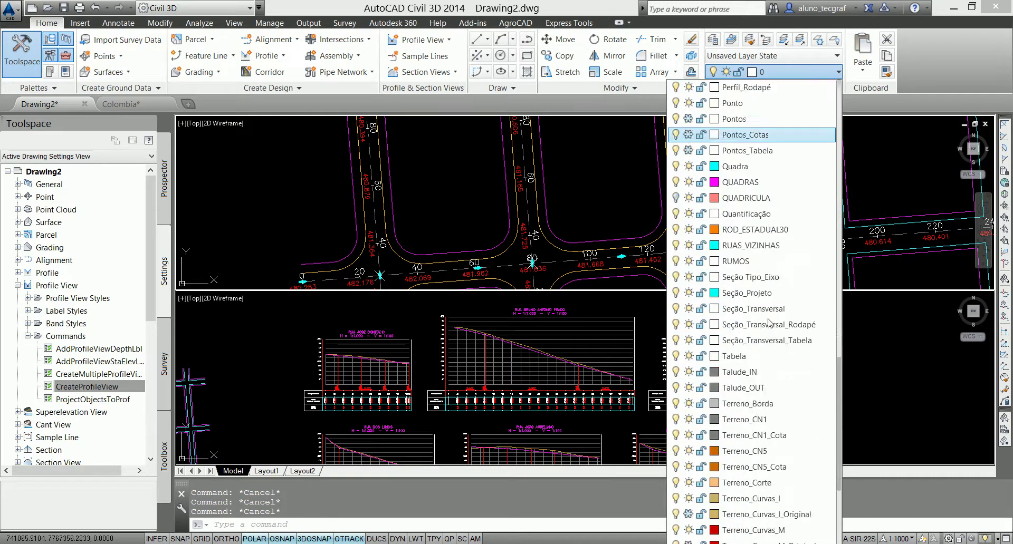
scroll(755, 359, down, 3)
scroll(702, 477, down, 2)
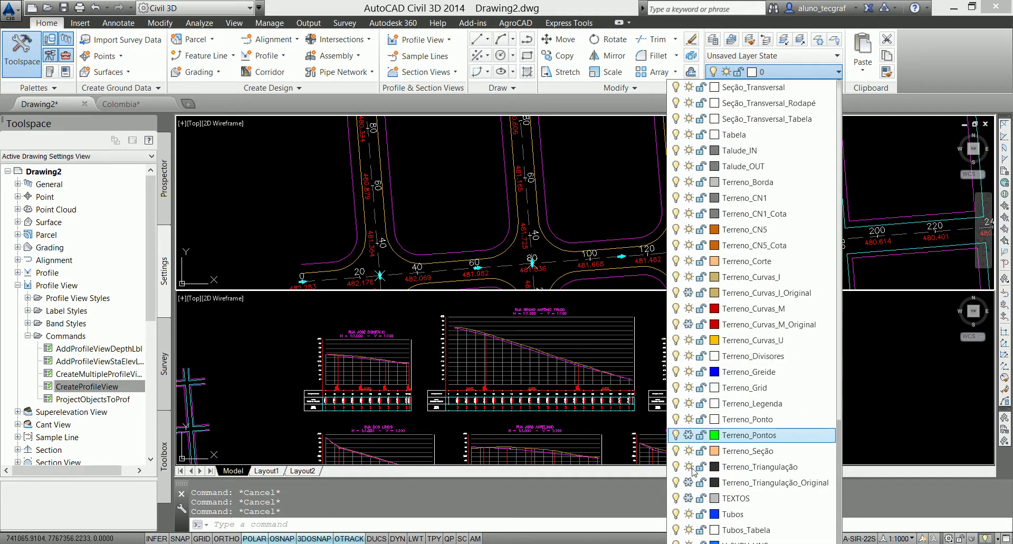
click(688, 486)
key(Escape)
key(Escape)
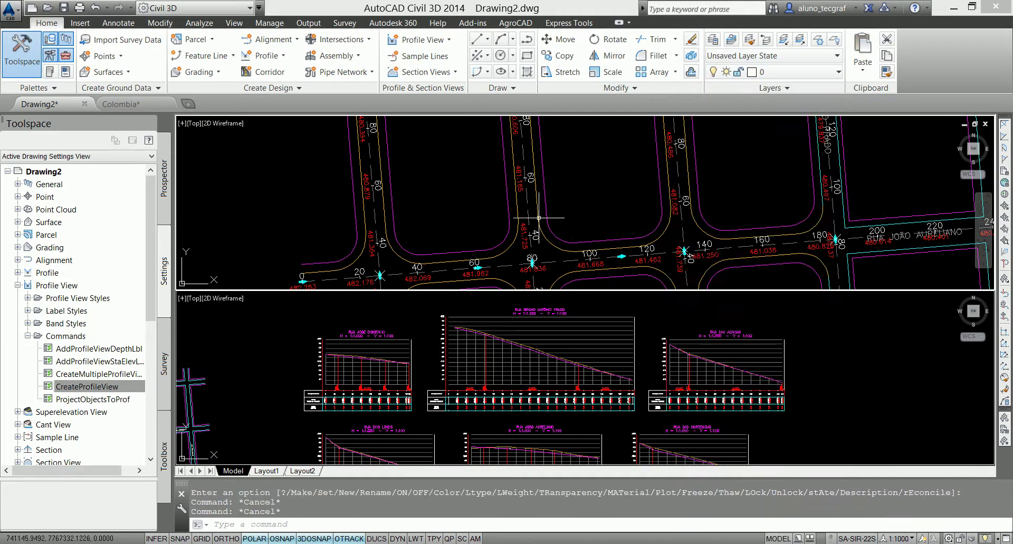
Step: Frame RUA JOSÉ BONIFÁCIO's plan in the upper viewport and its profile view in the lower one
scroll(606, 211, down, 3)
scroll(594, 235, up, 5)
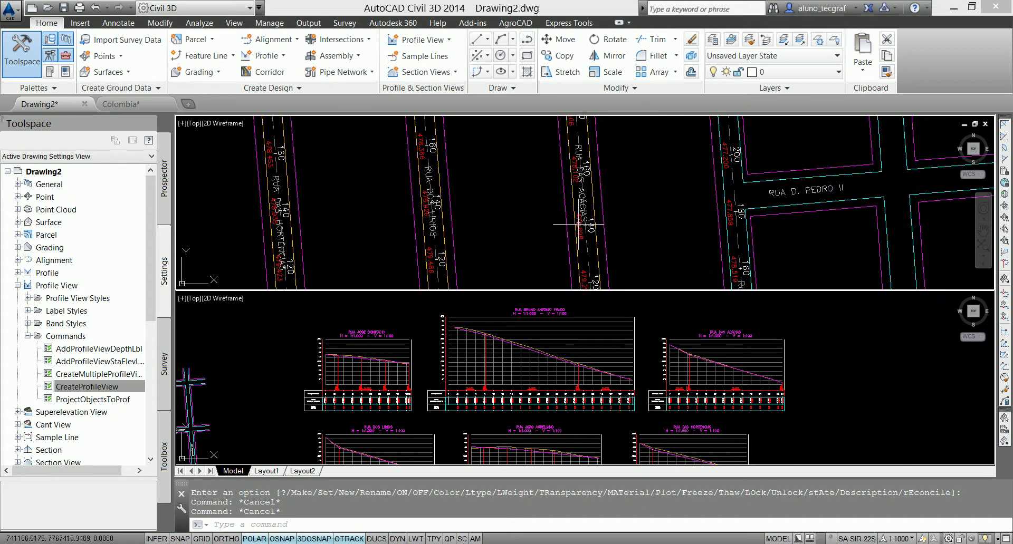
click(395, 358)
scroll(316, 338, up, 5)
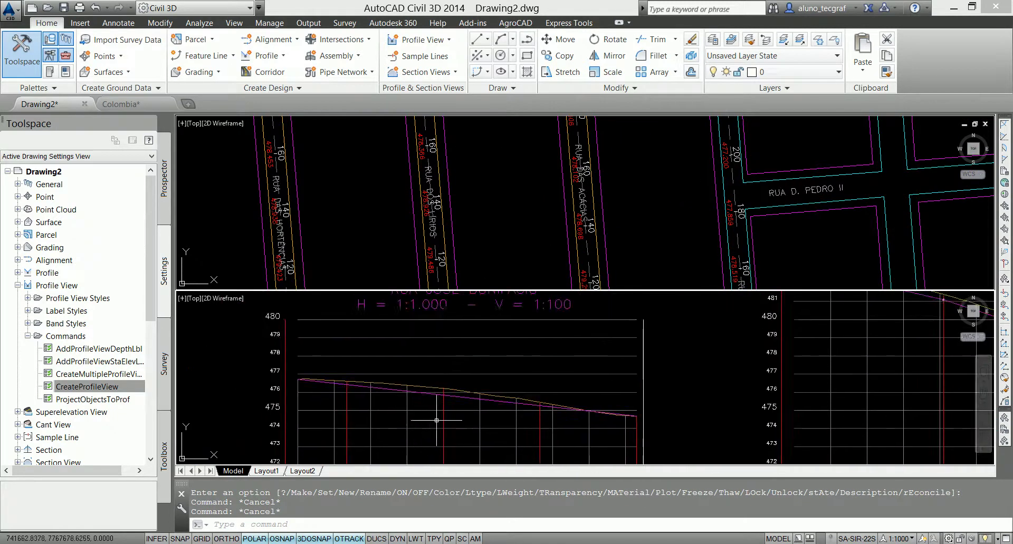
click(475, 239)
scroll(475, 239, down, 5)
scroll(464, 170, up, 5)
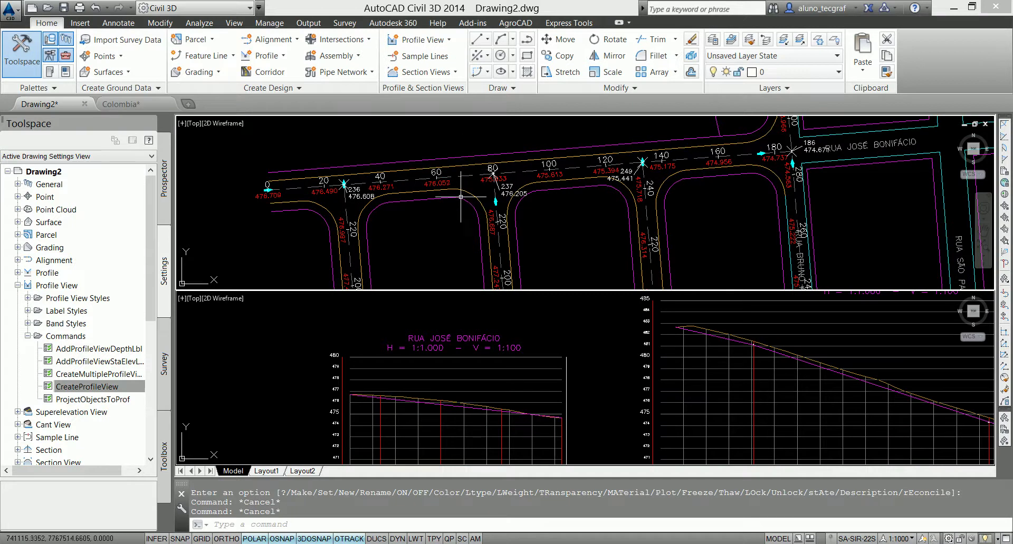
middle_drag(460, 197, 446, 229)
click(411, 409)
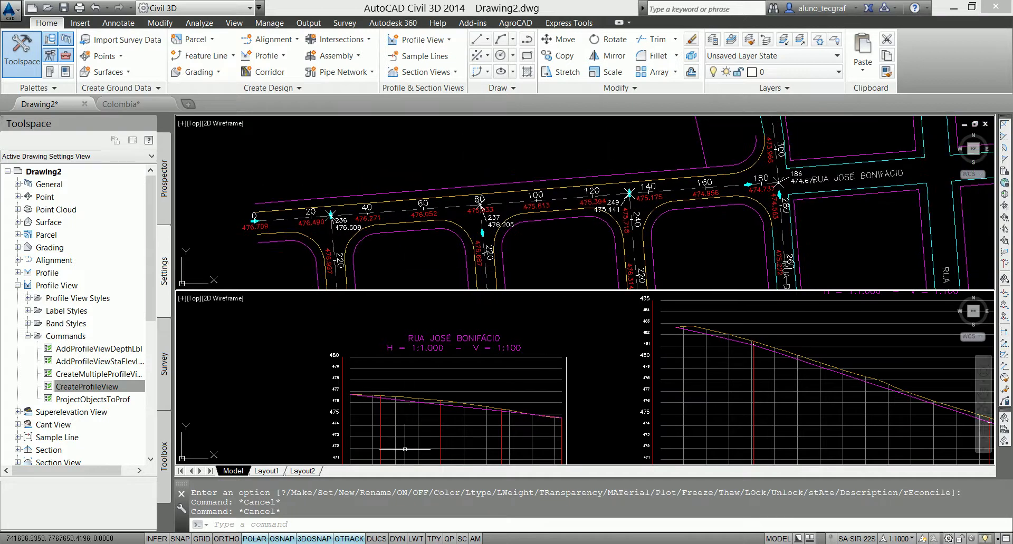
scroll(417, 437, up, 3)
scroll(411, 332, up, 3)
scroll(422, 332, up, 3)
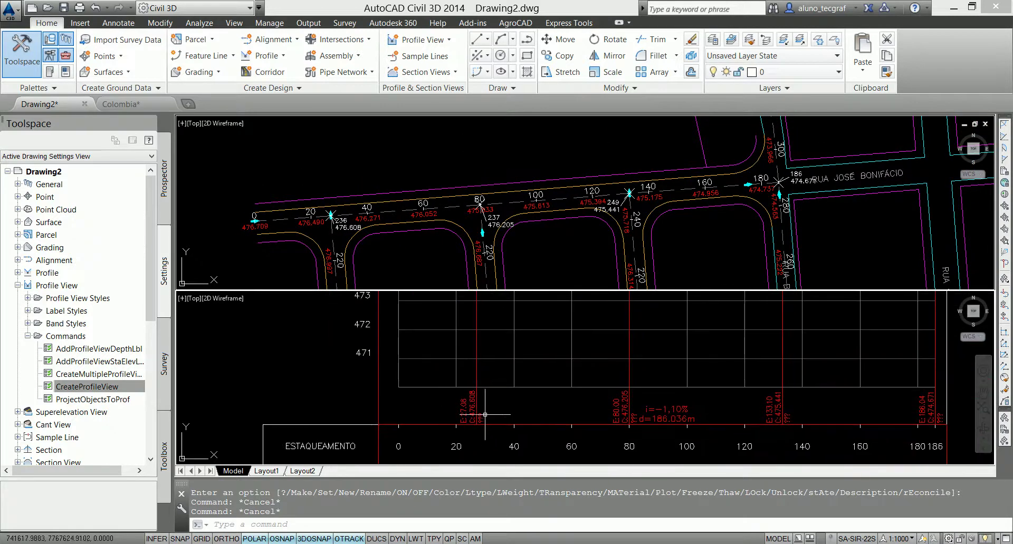
Step: Set the station-27 crossing label's Reference Text Object by picking RUA DAS HORTÊNCIAS in plan
click(515, 409)
text(MO)
key(Return)
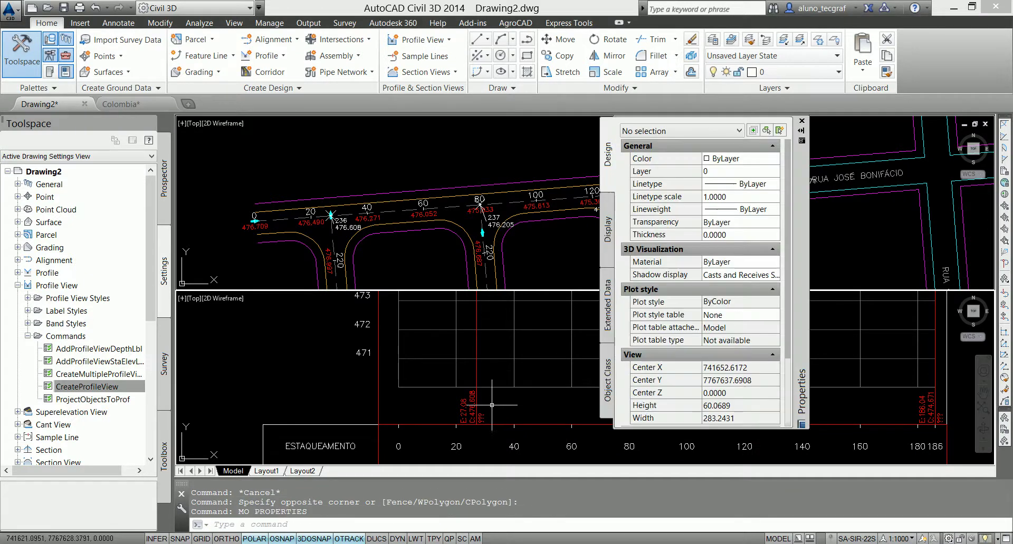
click(477, 410)
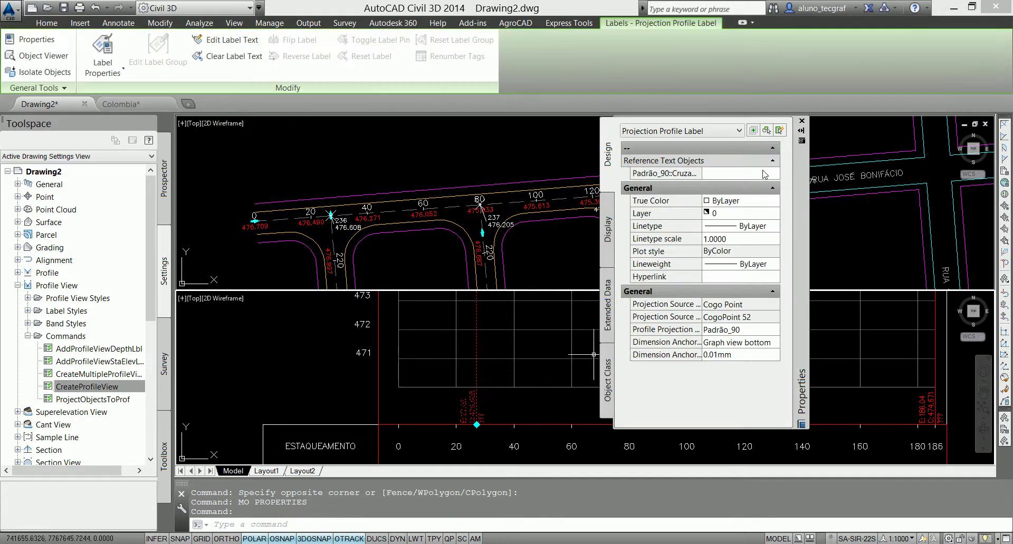
click(765, 173)
click(773, 173)
click(381, 266)
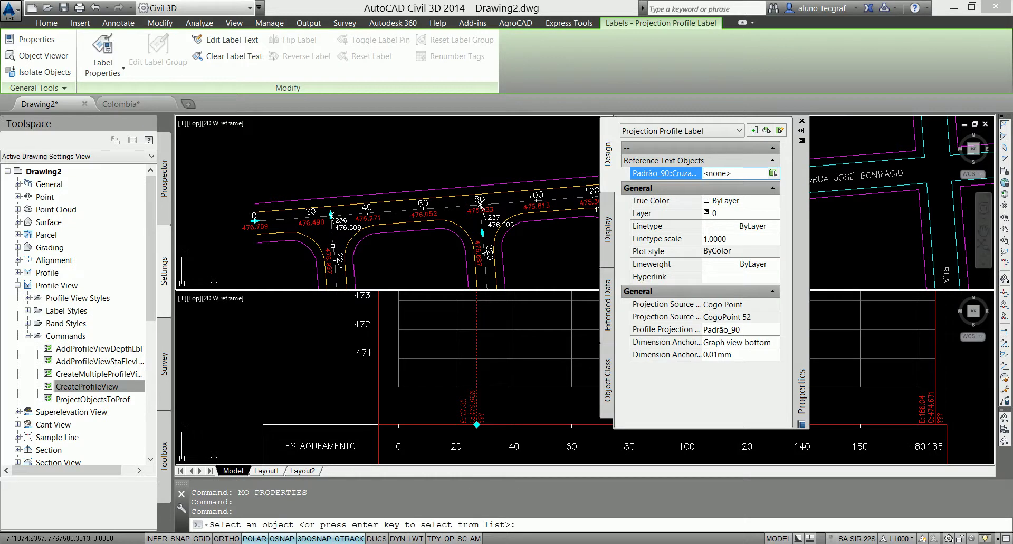
click(333, 246)
click(548, 401)
key(Escape)
key(Escape)
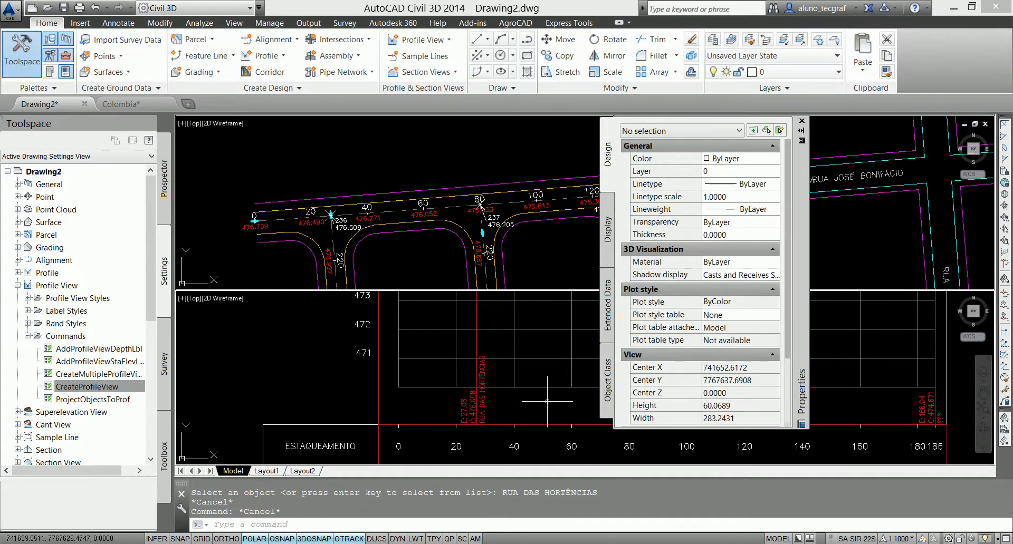
scroll(547, 401, up, 2)
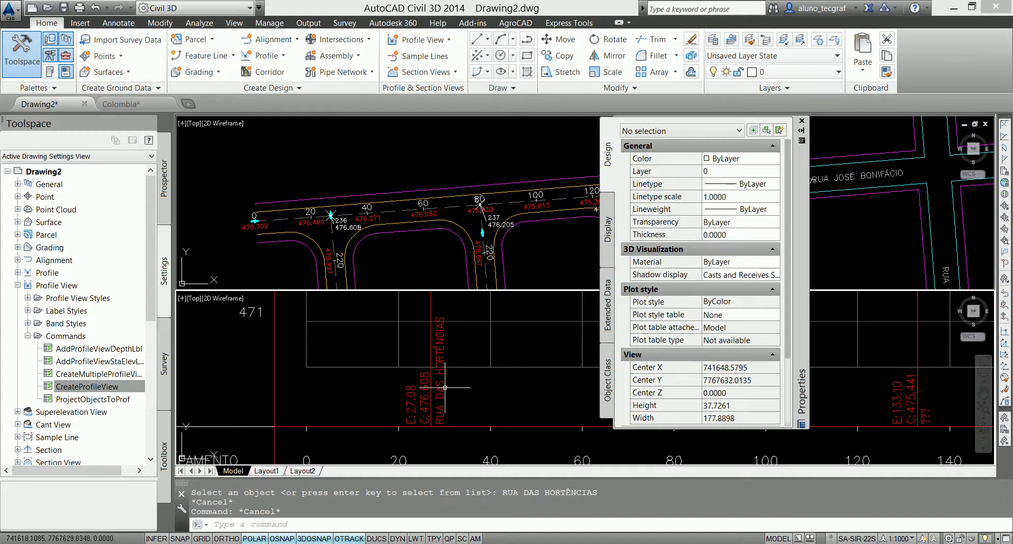
scroll(445, 389, down, 2)
Step: Change the crossing label's Profile Projection style to Padrão_D
click(440, 390)
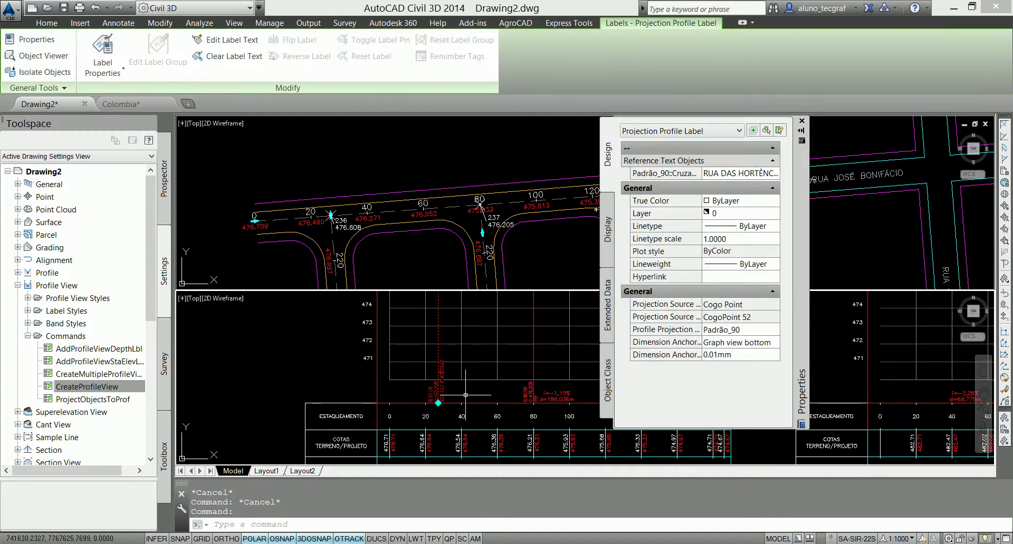
right_click(465, 394)
key(Escape)
click(758, 330)
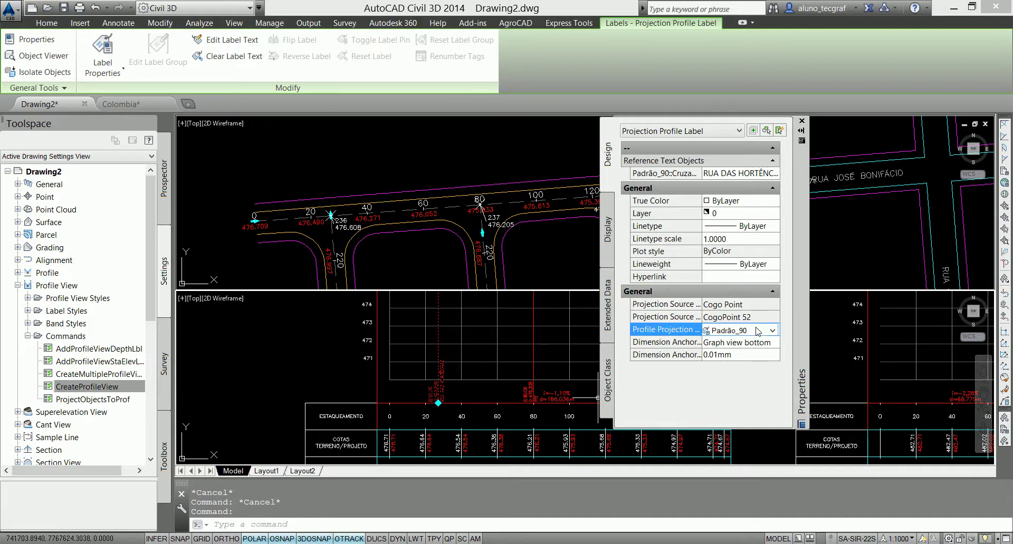
click(757, 330)
click(751, 369)
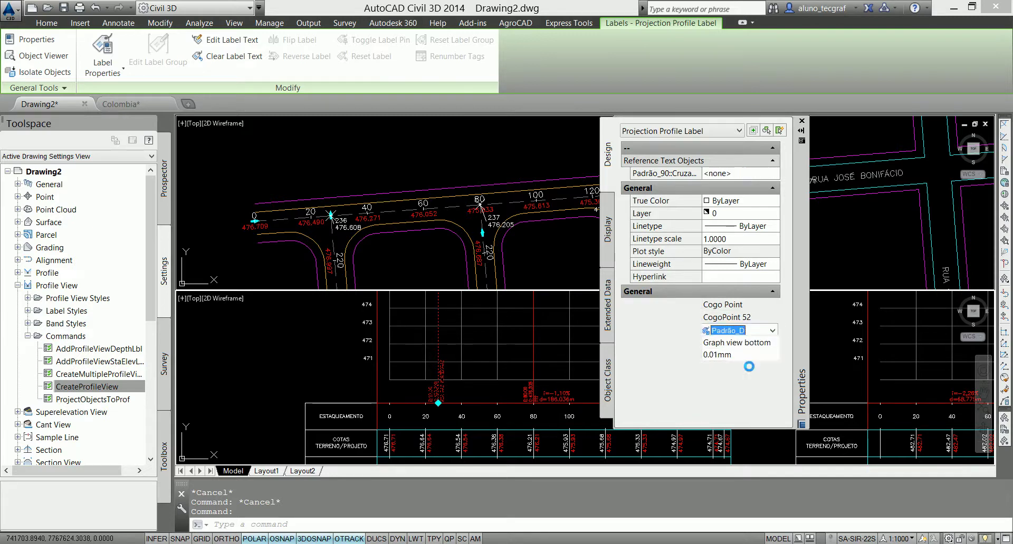
Step: Re-pick RUA DAS HORTÊNCIAS in the plan as the crossing label's reference alignment
click(739, 173)
click(773, 173)
click(327, 243)
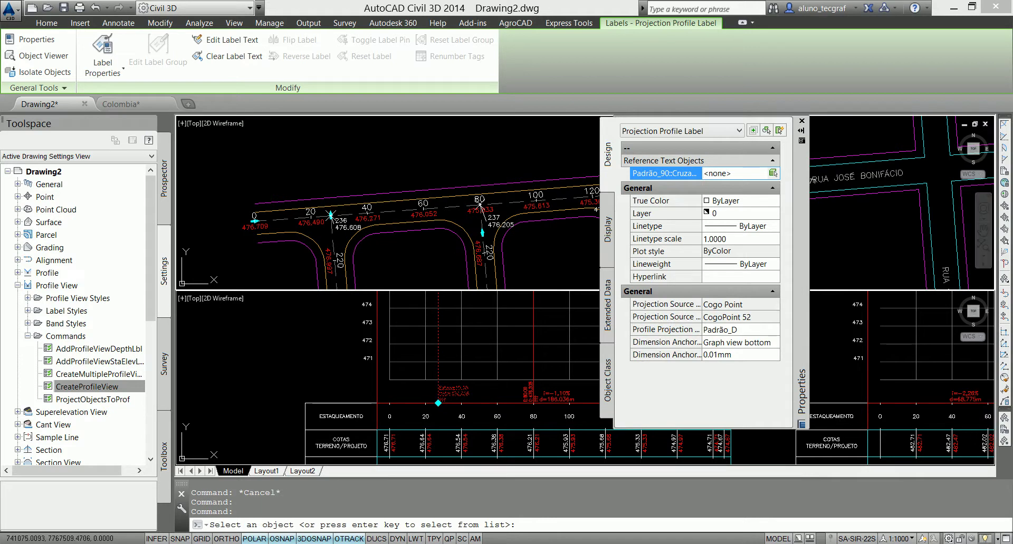
click(352, 258)
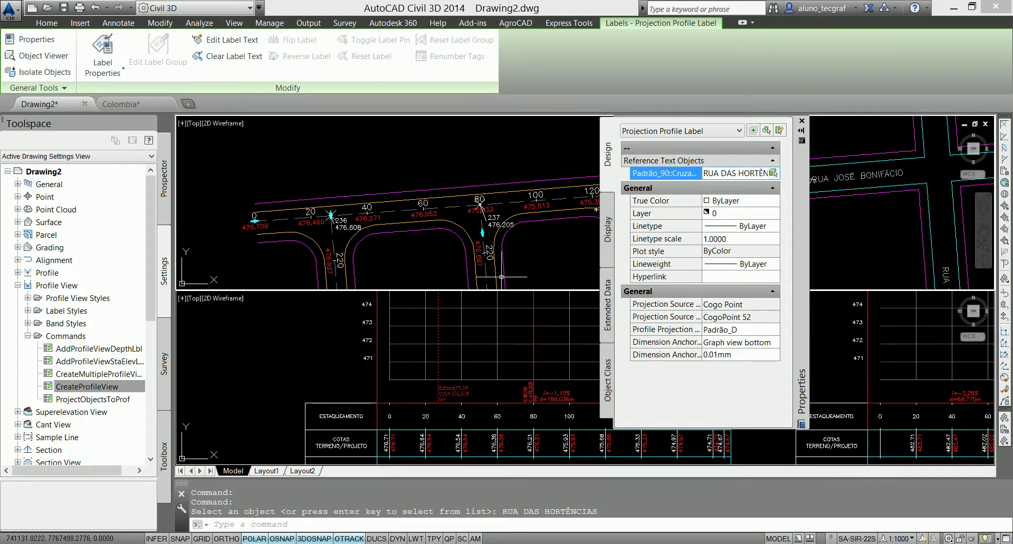
click(773, 174)
click(329, 229)
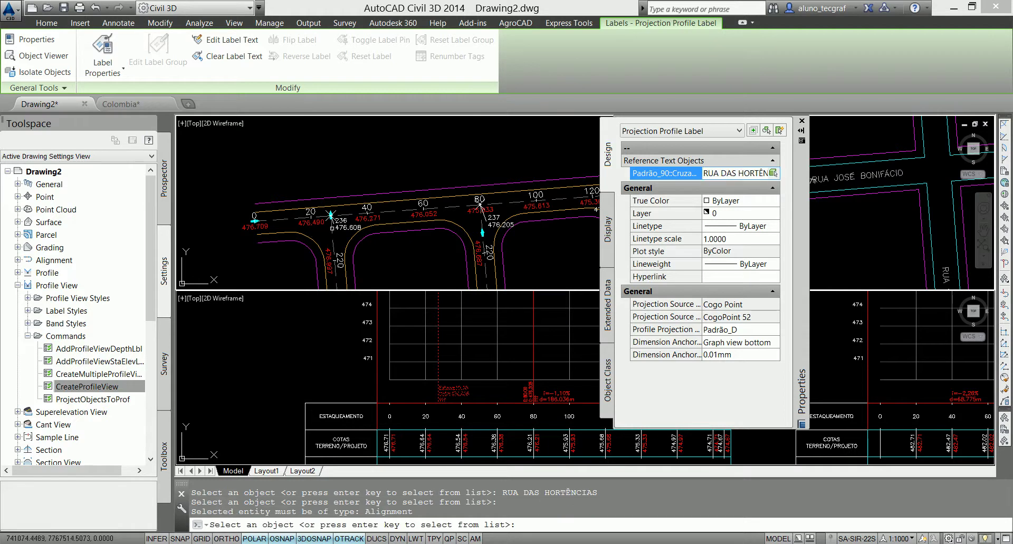
click(335, 236)
right_click(373, 264)
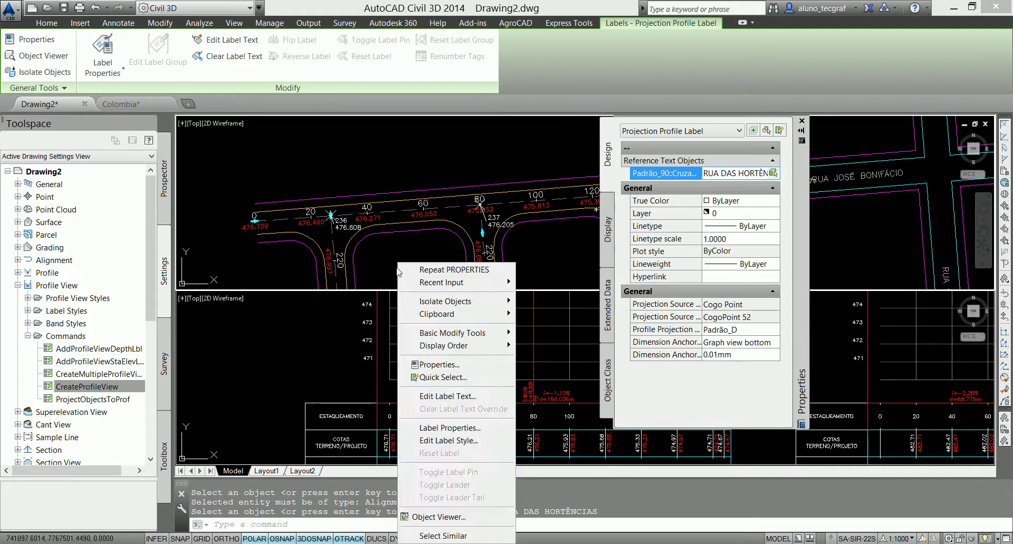
key(Escape)
key(Escape)
key(Escape)
Step: Choose RUA DAS HORTÊNCIAS from the alignment list as the label's Reference Text Object
click(453, 393)
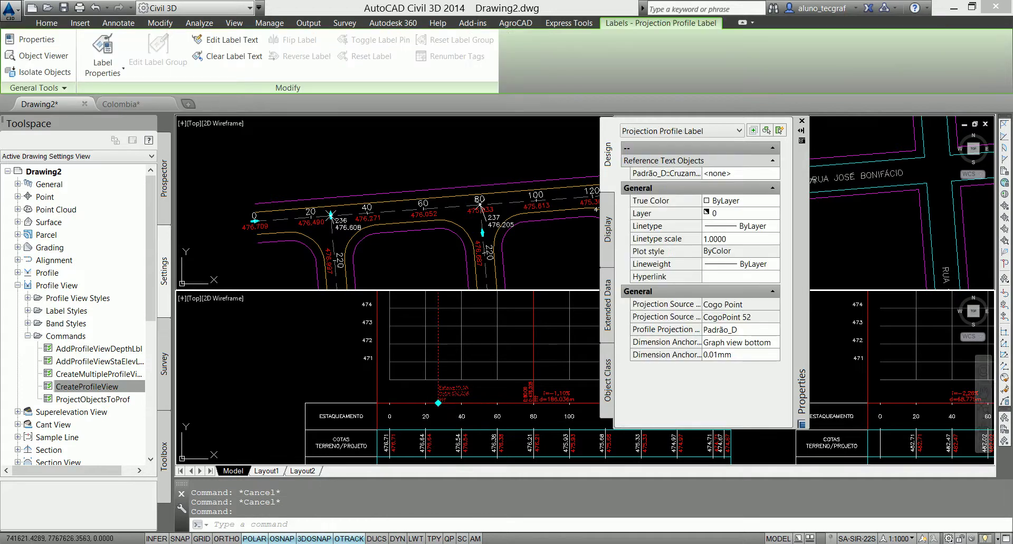
click(762, 174)
click(773, 173)
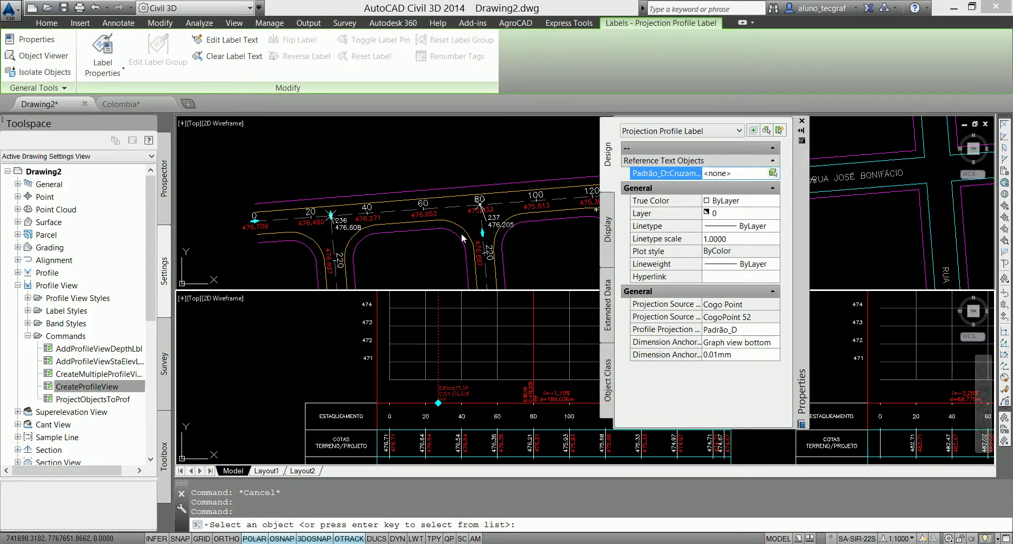
key(Return)
click(440, 246)
click(503, 354)
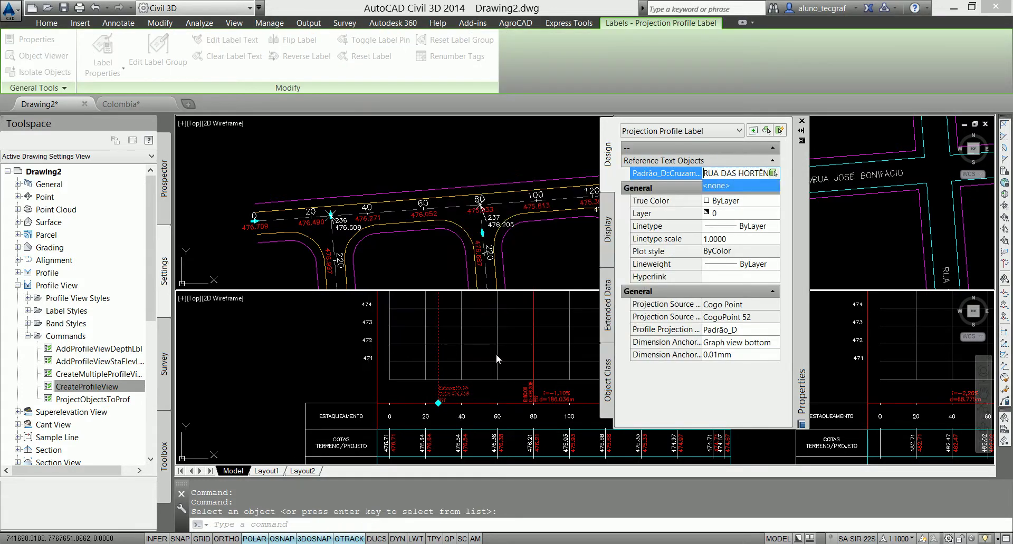
key(Escape)
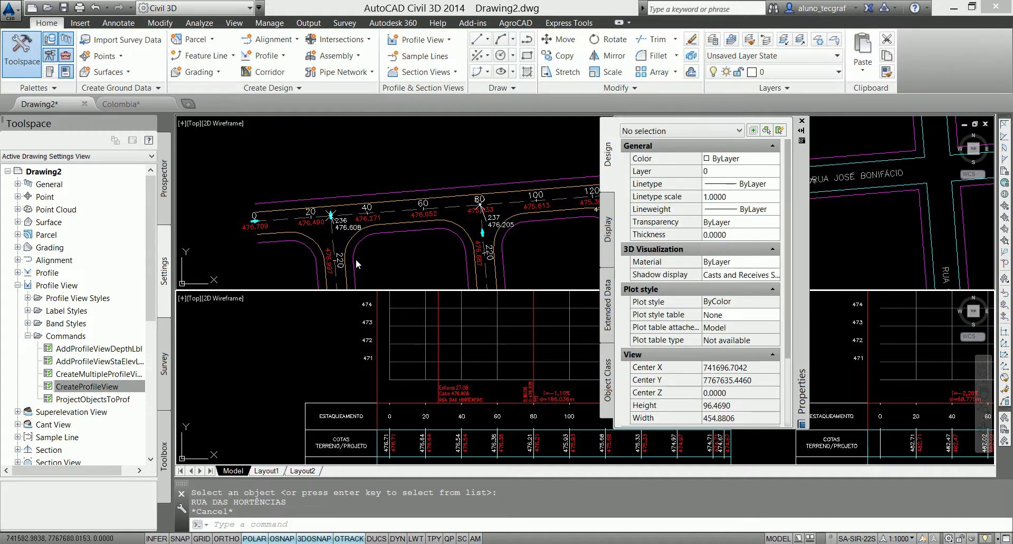
Step: Frame the plan and profile viewports on the José Bonifácio vertical alignment label group
click(494, 258)
middle_drag(533, 273, 466, 259)
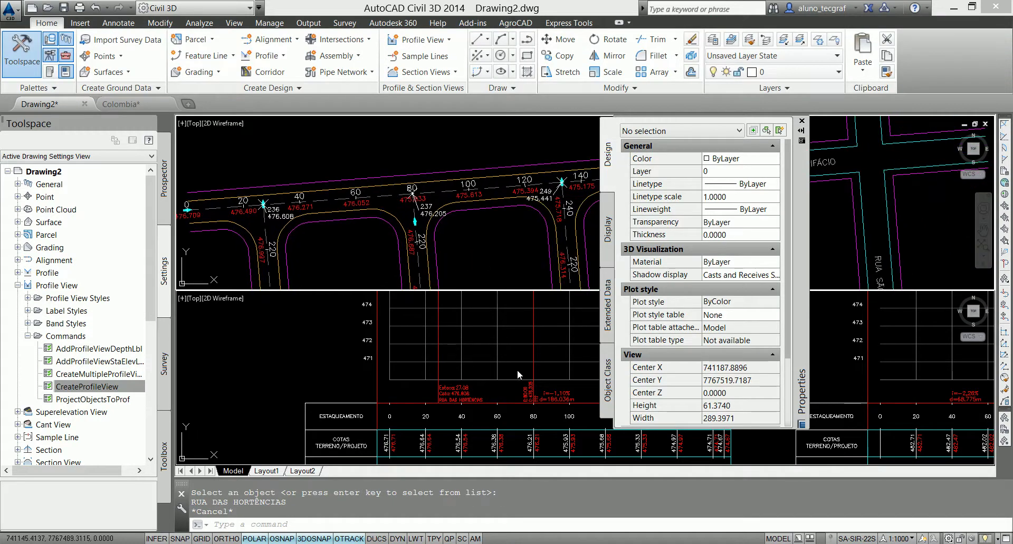
click(518, 375)
middle_drag(557, 401, 471, 372)
click(471, 372)
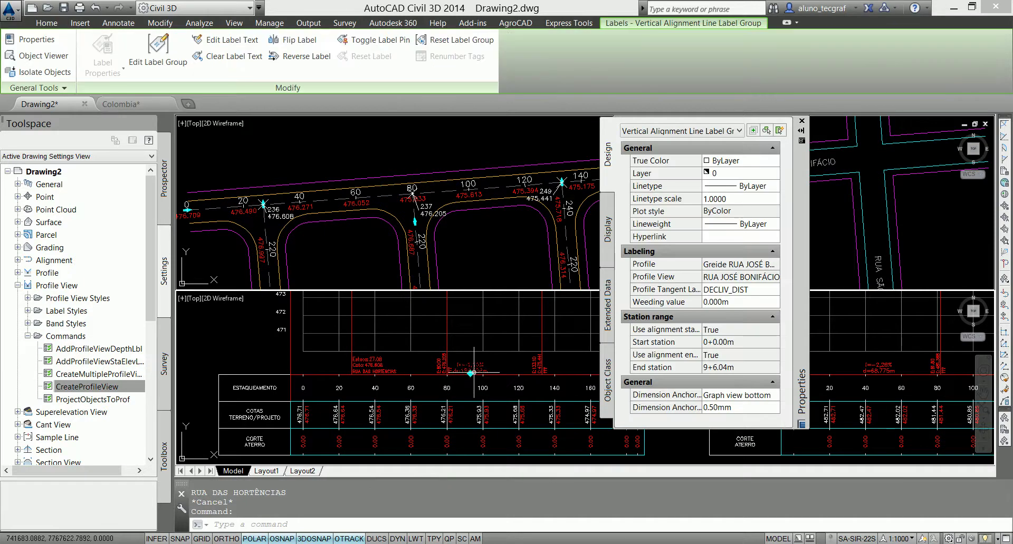
key(Escape)
key(Escape)
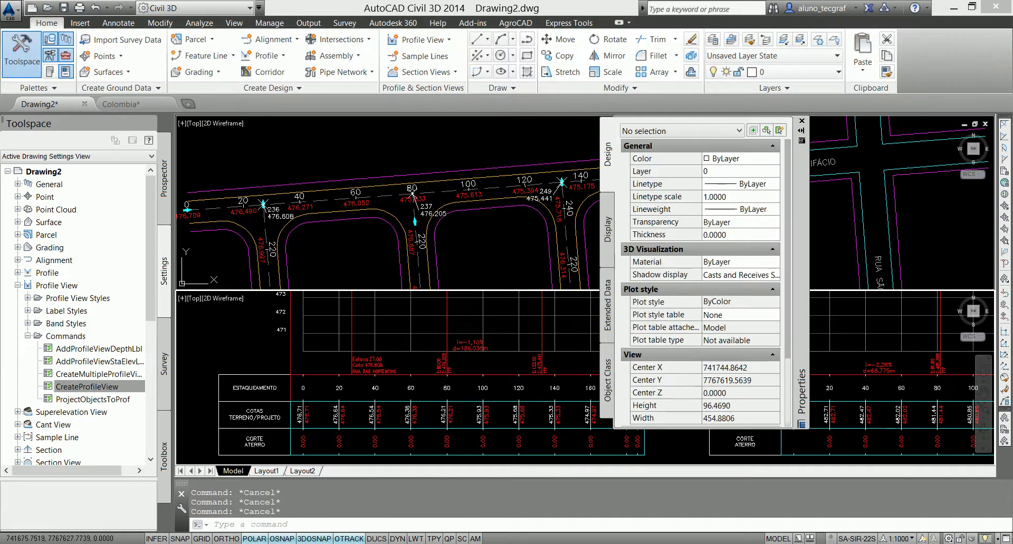
scroll(460, 365, down, 2)
Step: Match properties (MA) from the José Bonifácio label group onto neighbouring profile label groups
text(ma)
key(Return)
click(461, 369)
click(494, 370)
scroll(496, 372, up, 8)
scroll(413, 350, down, 6)
click(526, 359)
click(529, 355)
click(389, 356)
Step: Window-select label groups in further profile views as match targets, then end MATCHPROP
mouse_move(495, 386)
middle_down()
mouse_move(460, 376)
mouse_move(588, 364)
middle_up()
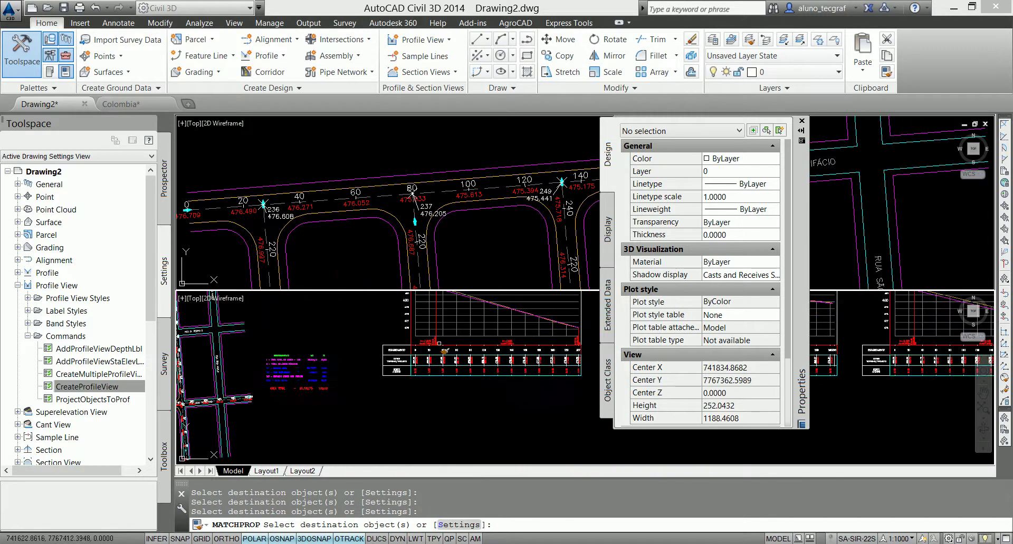
scroll(439, 343, up, 2)
middle_drag(449, 364, 401, 371)
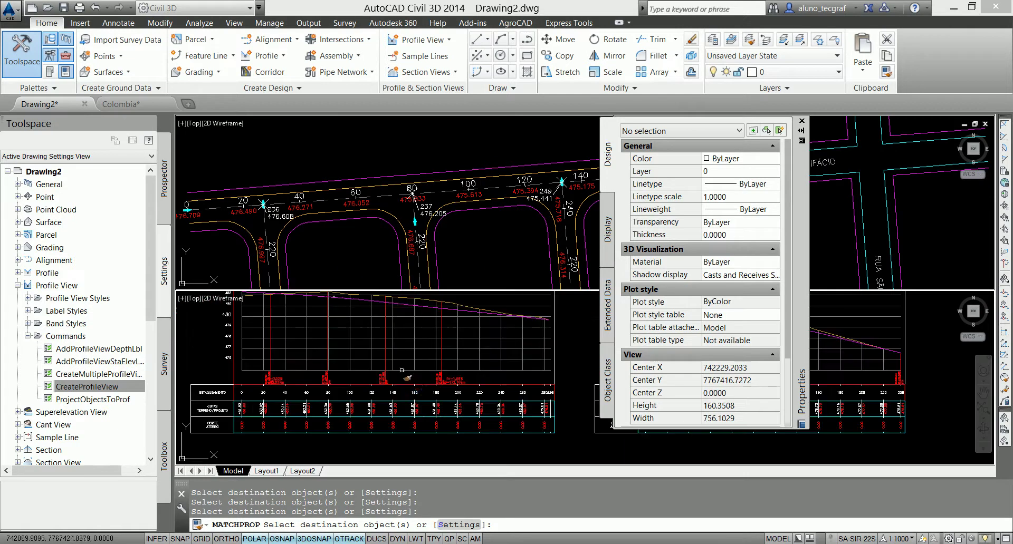
click(402, 376)
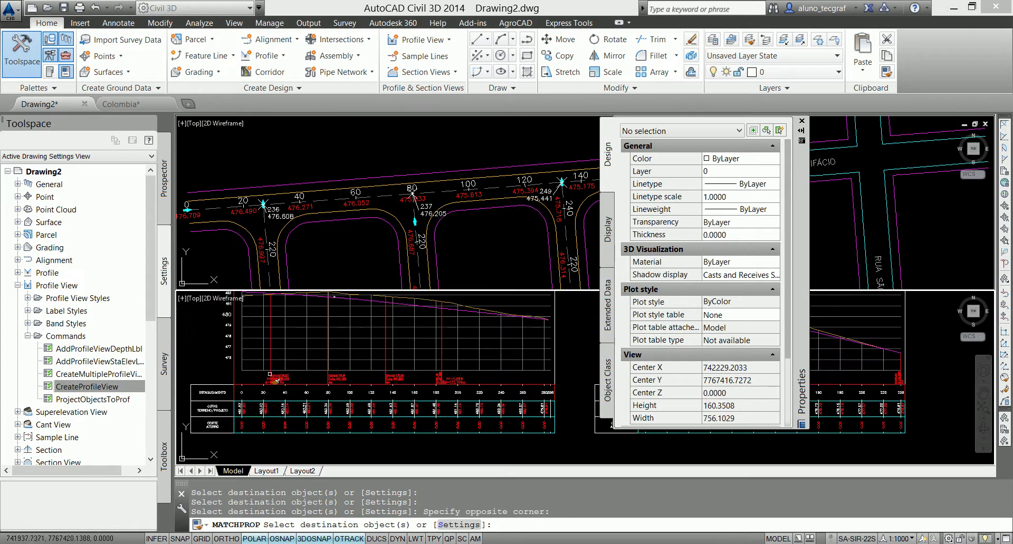
scroll(325, 374, down, 4)
scroll(507, 374, up, 2)
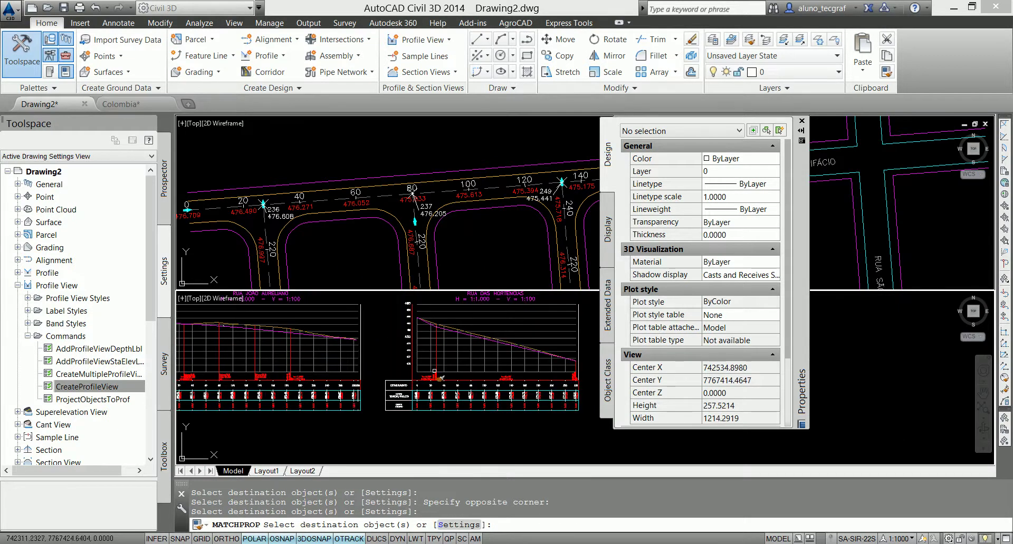
middle_drag(441, 378, 467, 390)
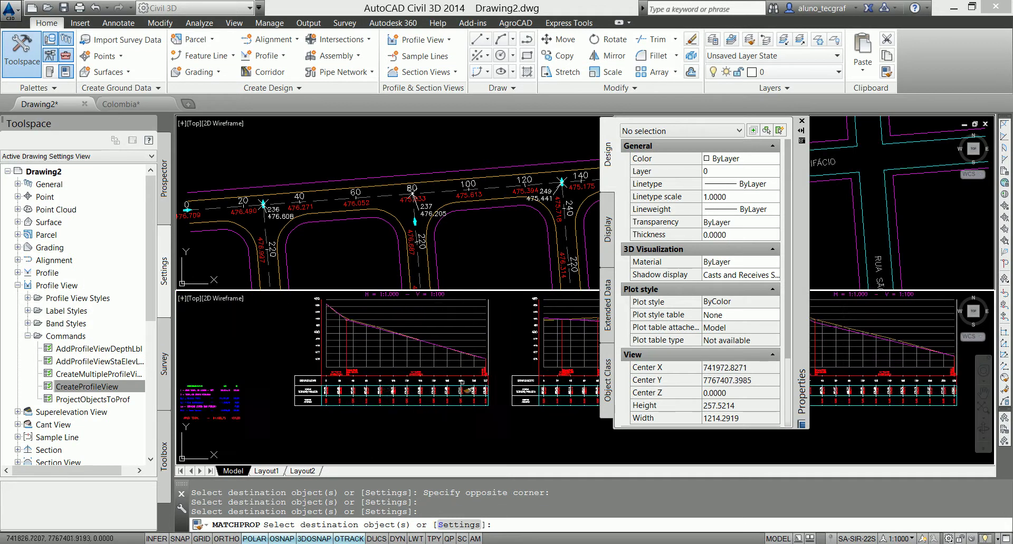
scroll(474, 391, up, 2)
key(Escape)
Step: Select a label group in another profile view to inspect it, then cancel
scroll(446, 358, up, 2)
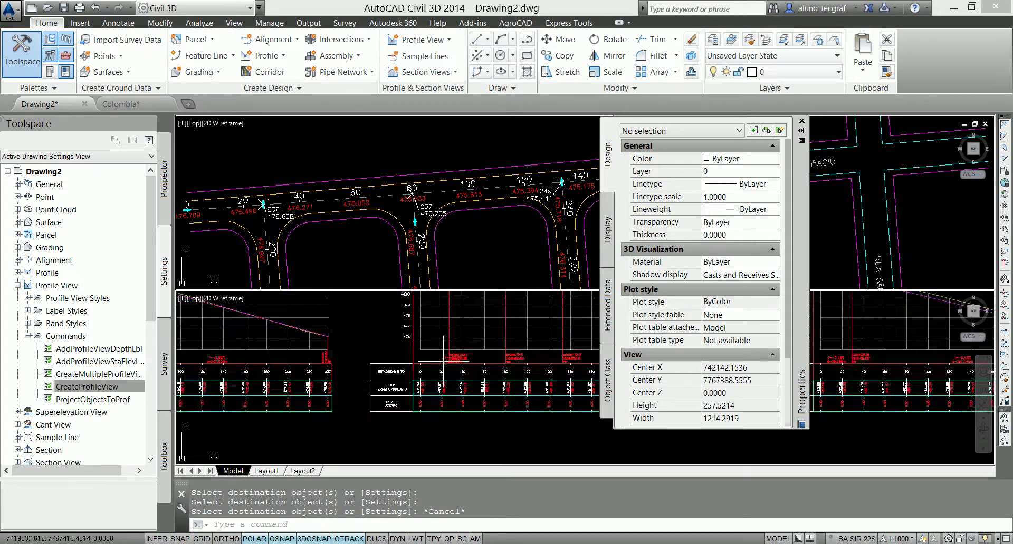
click(445, 358)
scroll(463, 391, down, 3)
right_click(462, 390)
key(Escape)
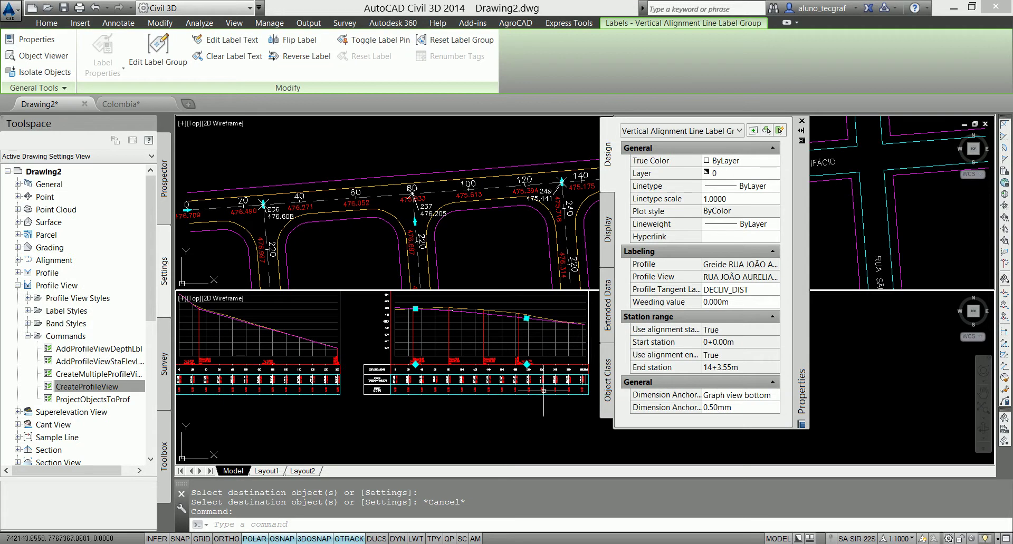
click(526, 364)
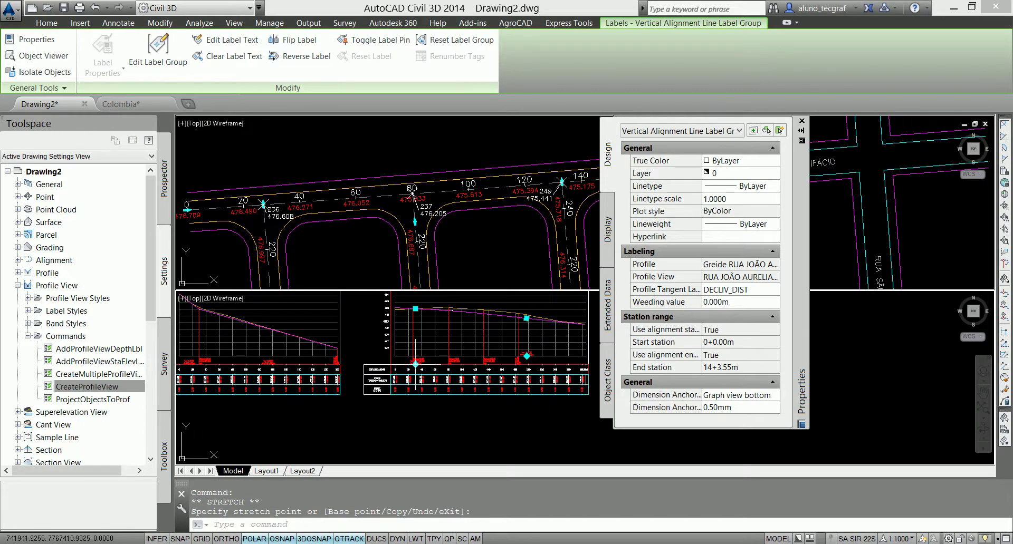
key(Escape)
key(Escape)
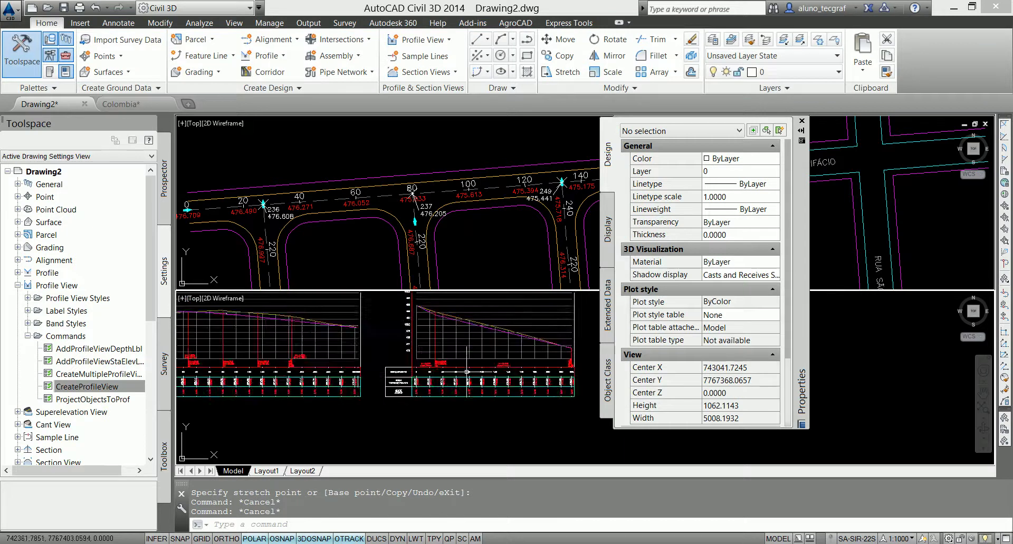
Step: Zoom onto the profile's Estaca 27.08 and 80.00 intersection labels and inspect the 27.08 one
scroll(438, 369, up, 4)
scroll(409, 365, down, 3)
scroll(412, 386, up, 2)
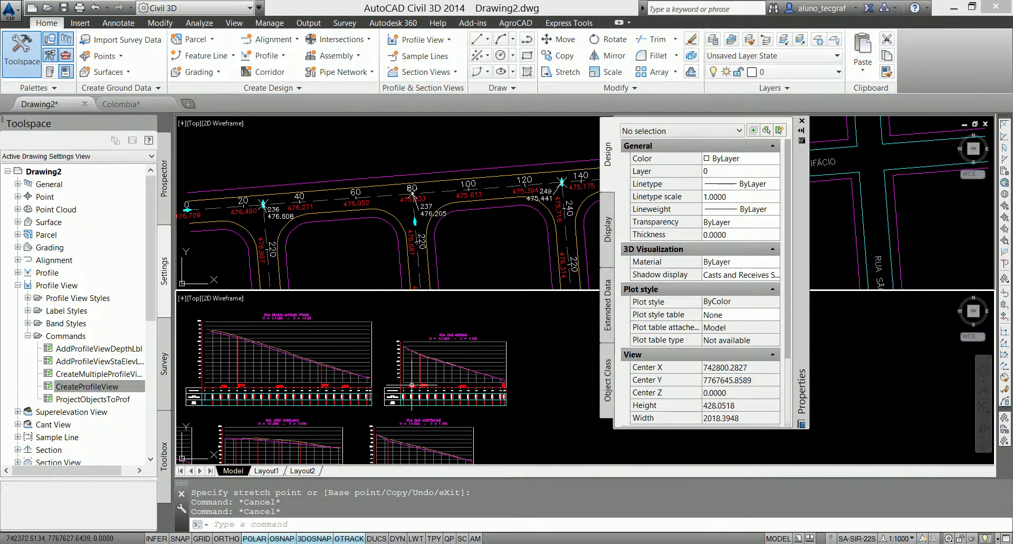
middle_drag(412, 386, 476, 391)
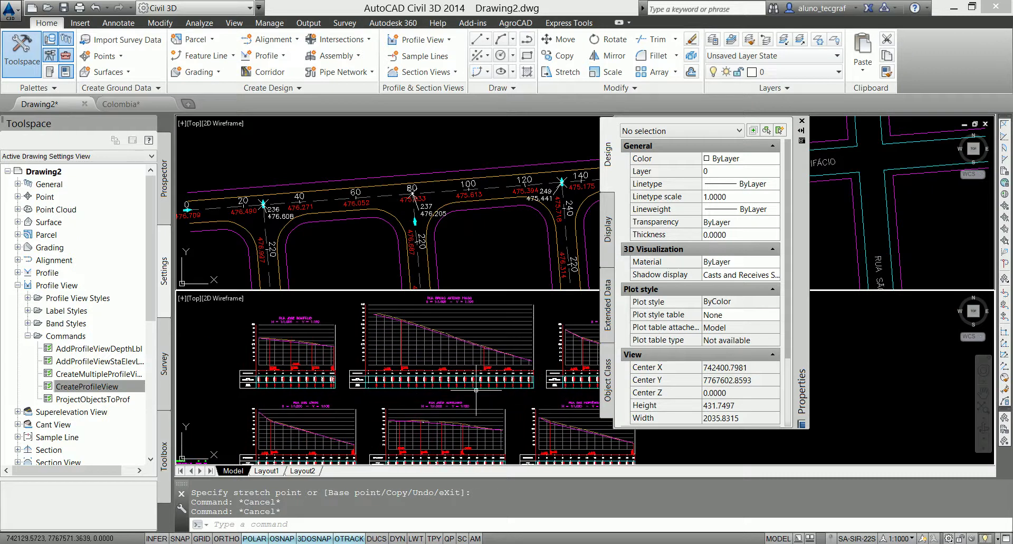
scroll(300, 349, up, 8)
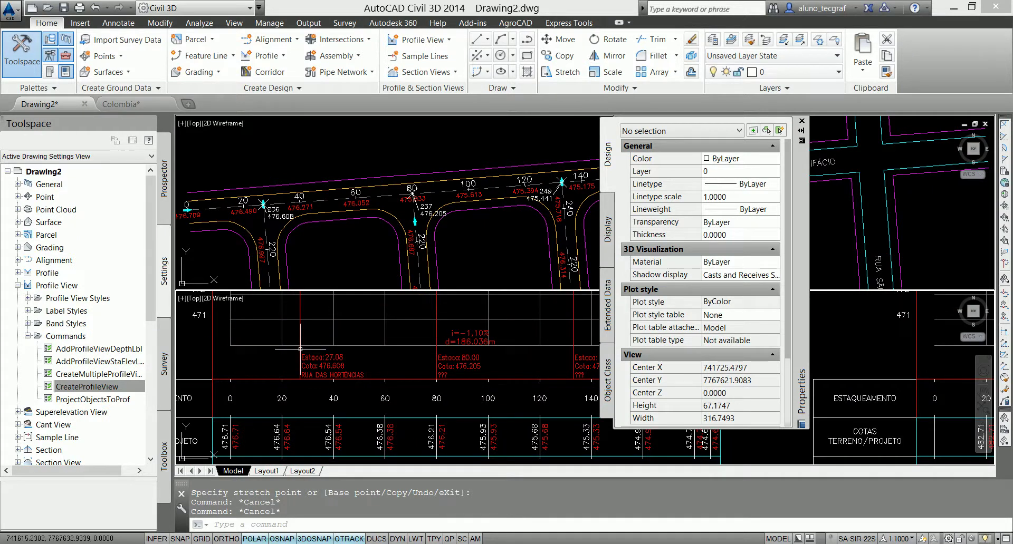
scroll(301, 349, down, 2)
scroll(359, 354, up, 2)
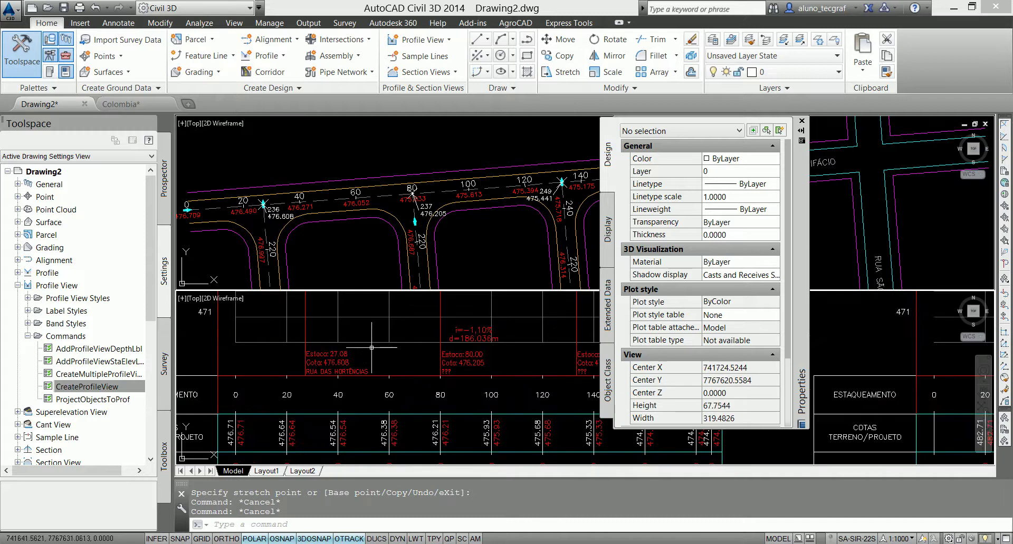
middle_drag(372, 347, 410, 541)
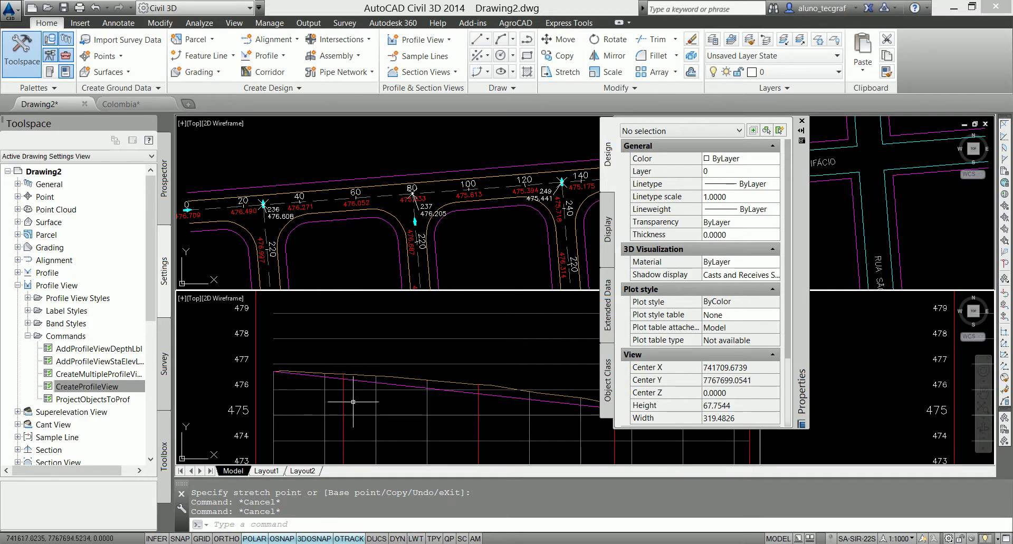
middle_drag(398, 445, 424, 399)
middle_drag(454, 441, 389, 404)
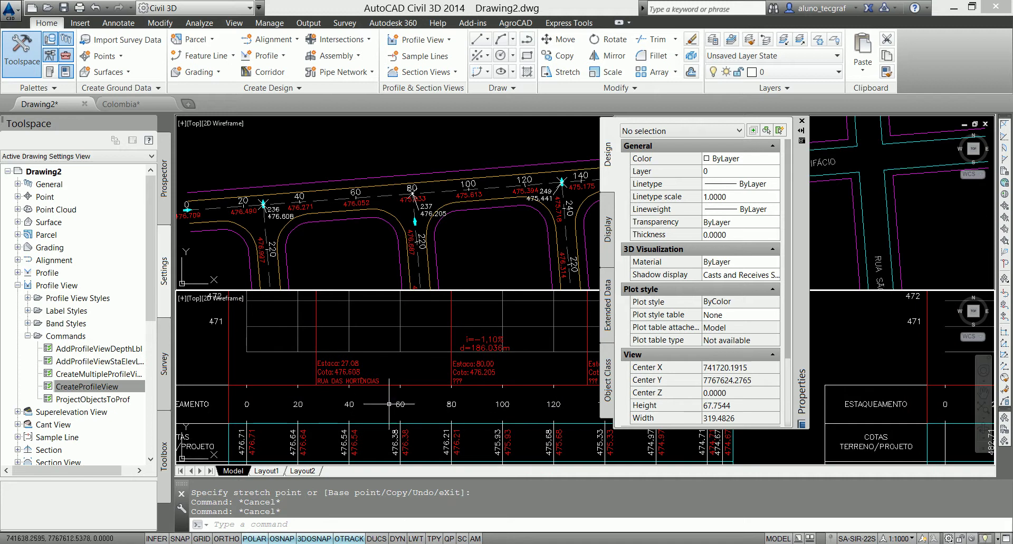
scroll(468, 377, up, 2)
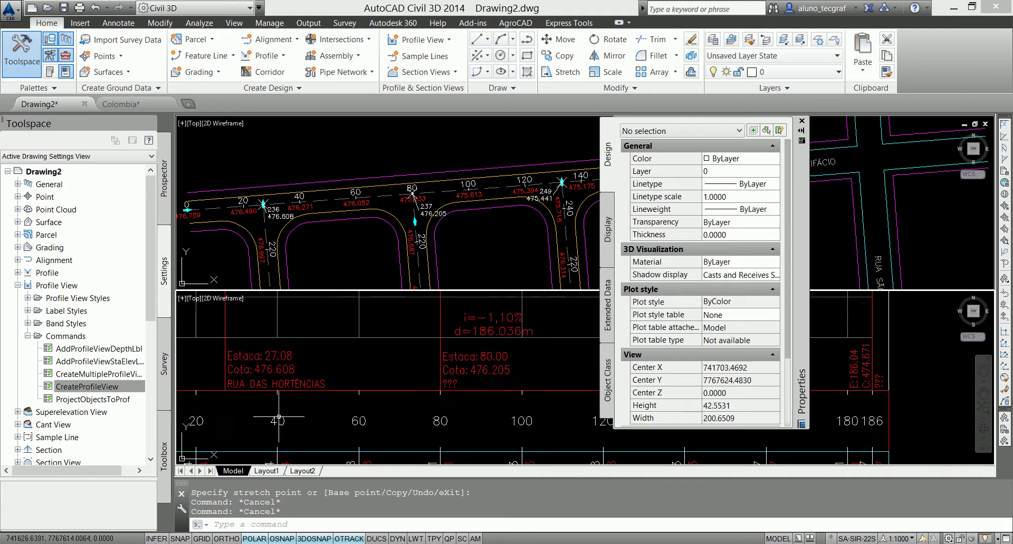
click(491, 370)
key(Escape)
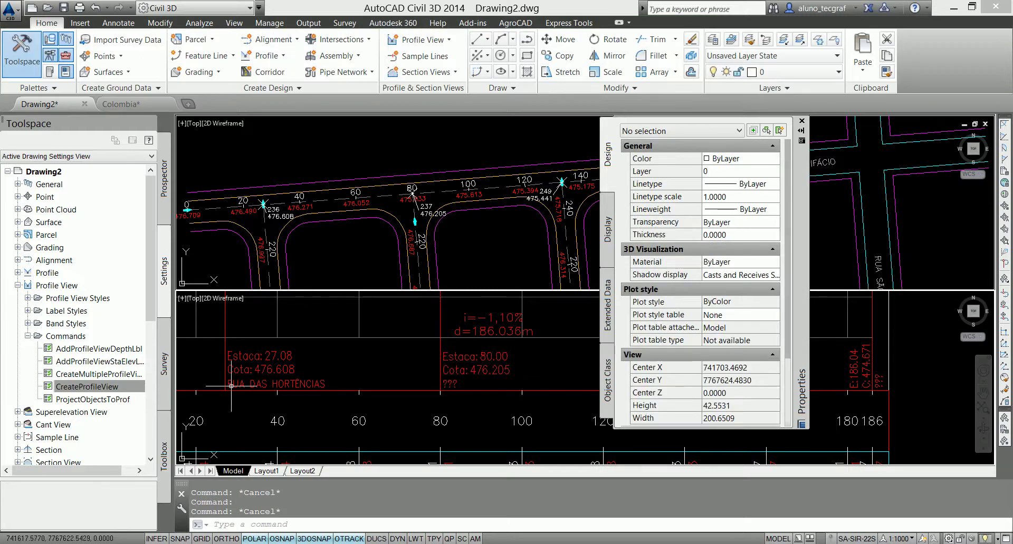
Step: Rename the RUA DAS HORTÊNCIAS alignment to RUA DOIS in its Properties
click(272, 243)
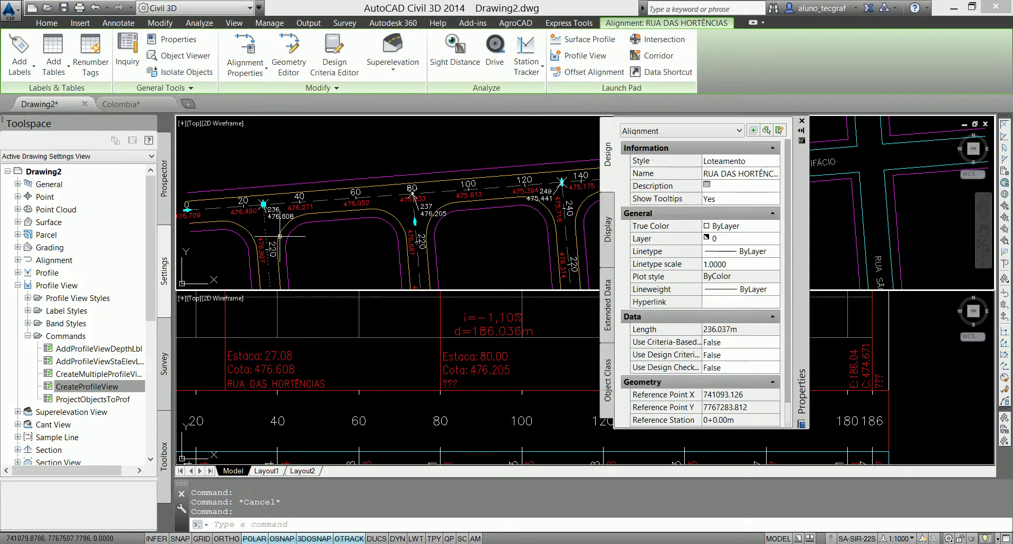
right_click(283, 238)
click(757, 175)
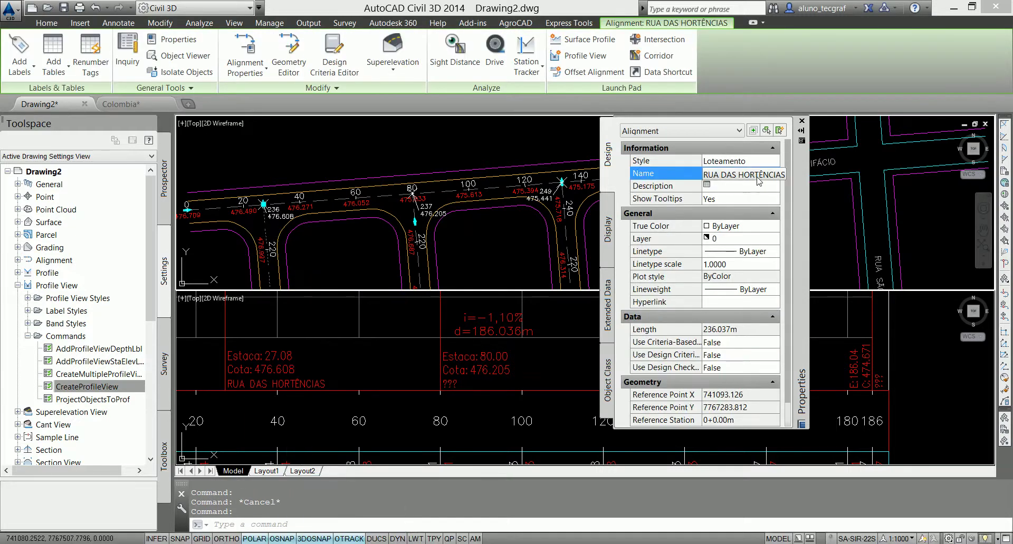
click(777, 174)
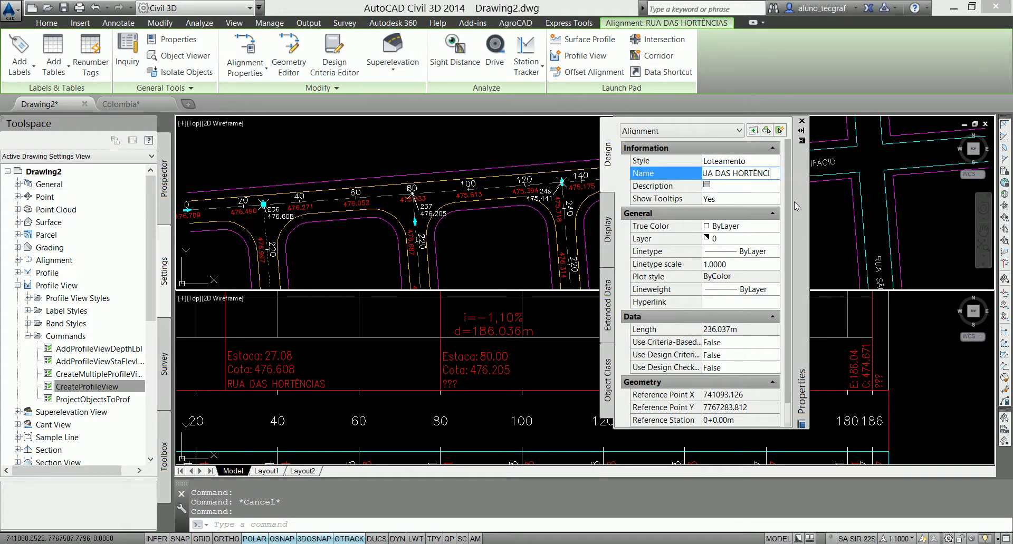
key(BackSpace)
key(BackSpace)
key(BackSpace)
key(BackSpace)
text(DOI)
key(BackSpace)
key(BackSpace)
key(BackSpace)
text(DOIS)
key(Return)
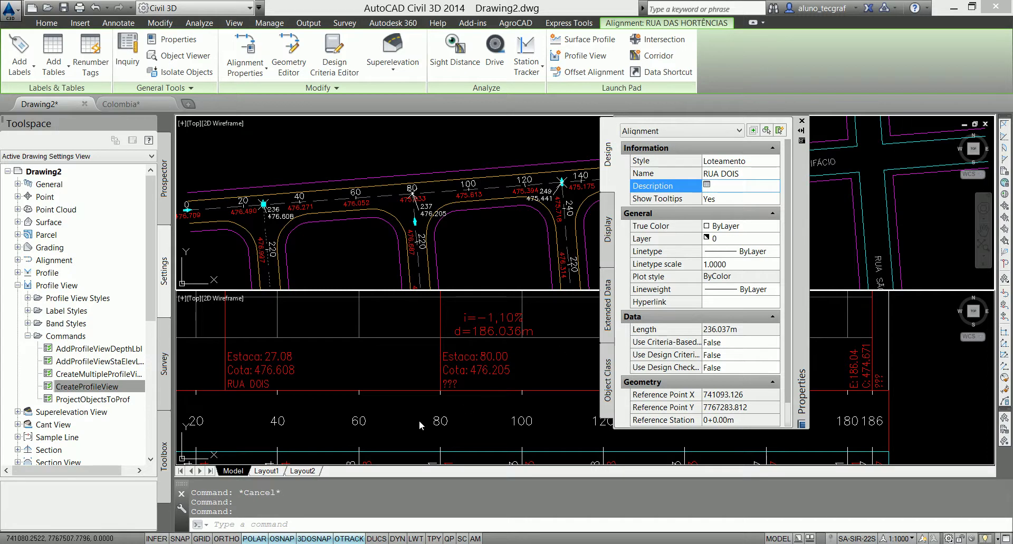
Step: Confirm the profile label reads RUA DOIS, then start editing the alignment name again
click(260, 388)
key(Escape)
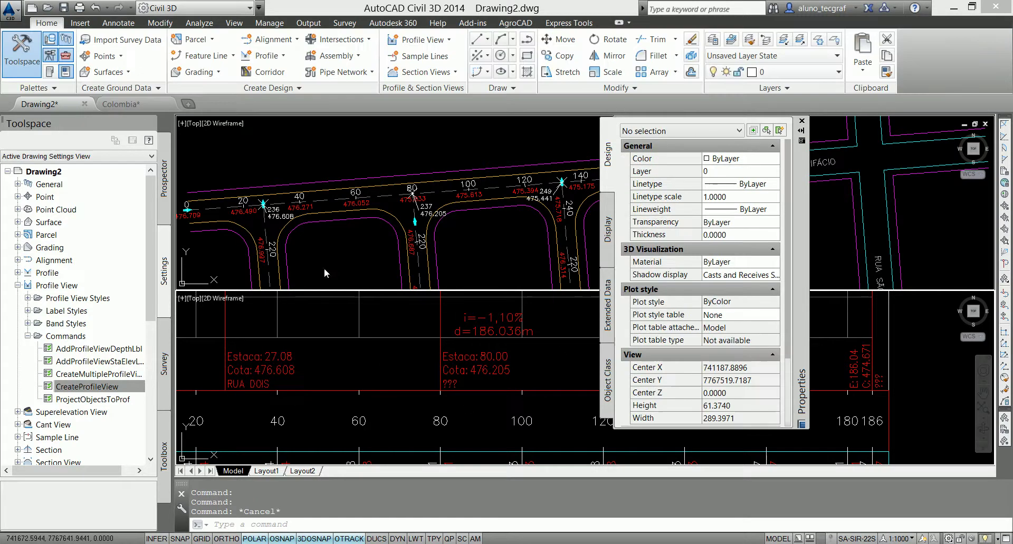
click(538, 186)
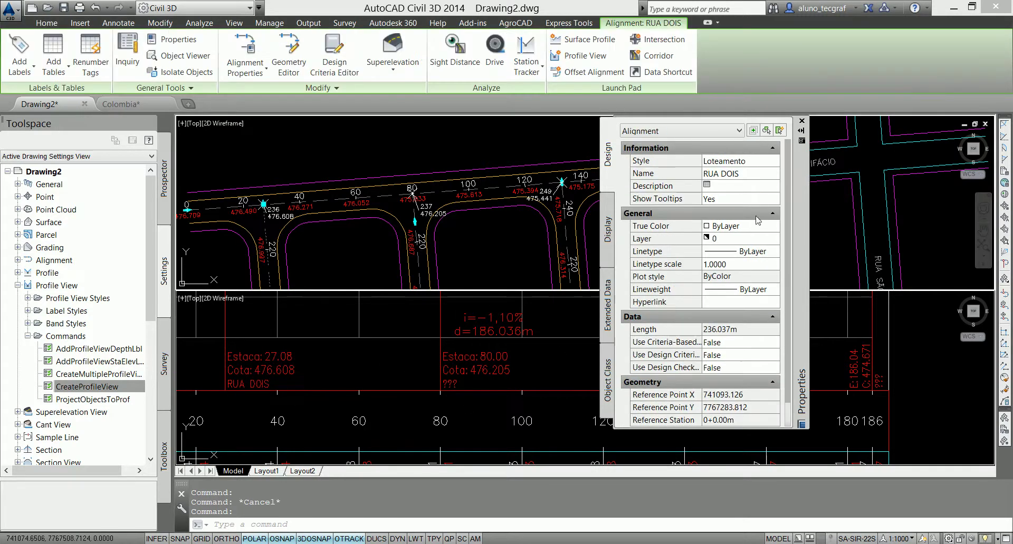
click(739, 174)
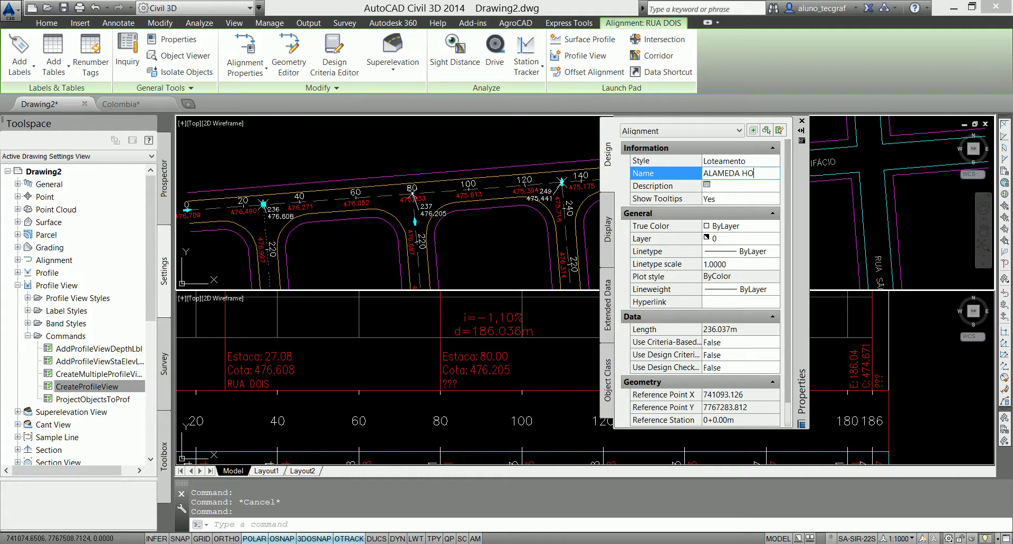
Step: Confirm the alignment name ALAMEDA HORTÊNCIAS, then undo the rename and the viewport switch
text(NCIAS)
key(Return)
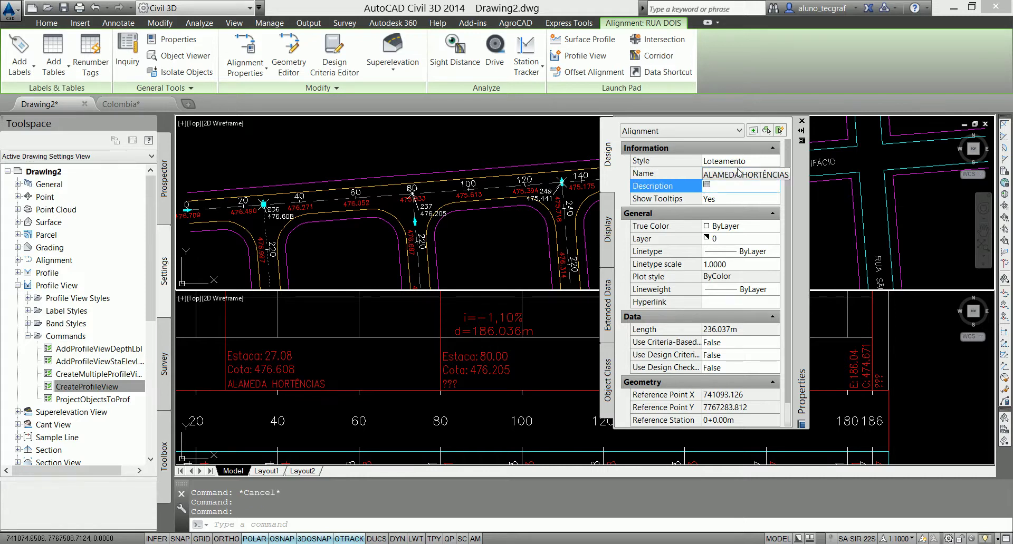
key(ctrl+z)
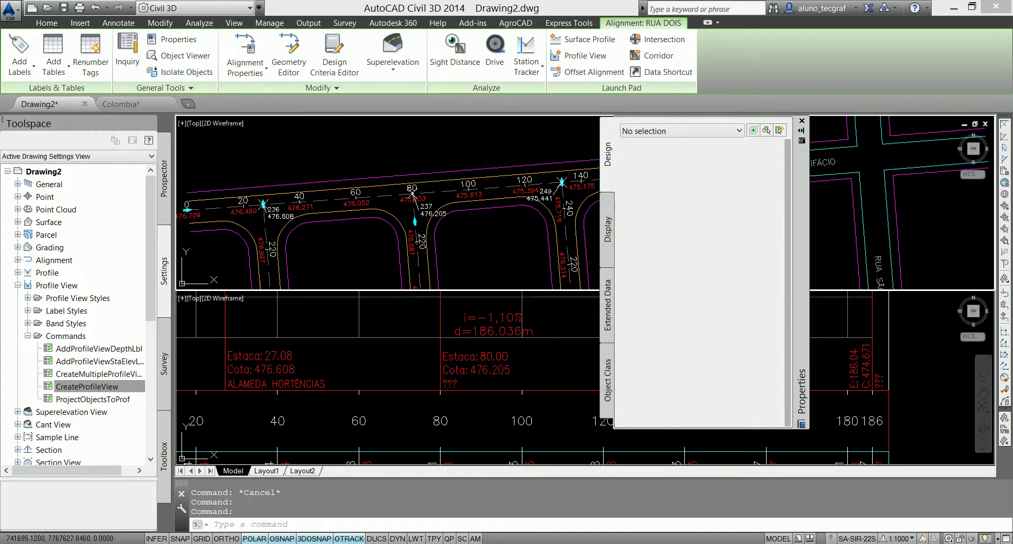
key(ctrl+z)
key(ctrl+z)
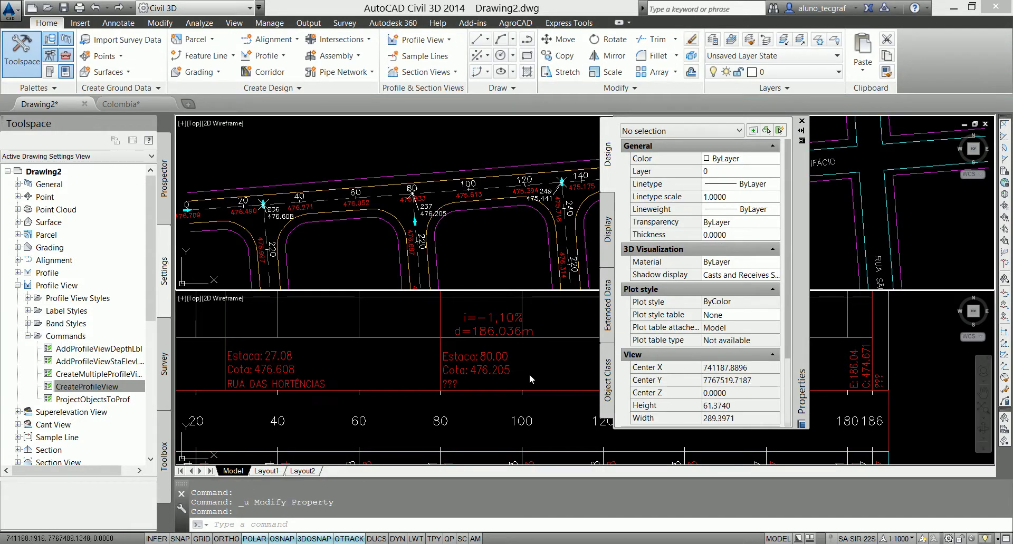
Step: Set the station 80.00 projection label's reference street to RUA DOS LÍRIOS
click(359, 373)
click(449, 375)
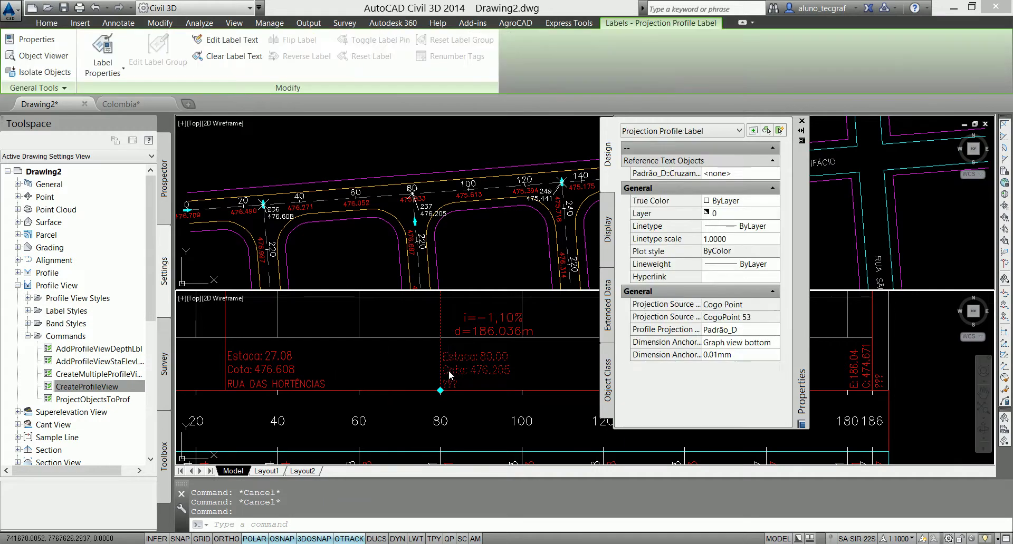
click(739, 173)
click(773, 173)
click(534, 220)
click(477, 247)
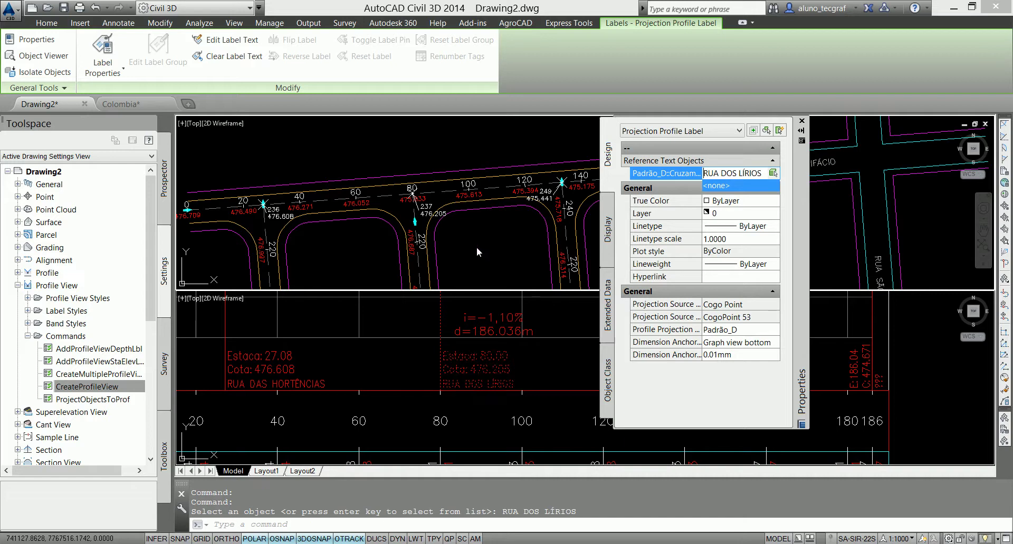
key(Escape)
Step: Set the station 133.10 projection label's reference street to RUA DAS ACÁCIAS
middle_drag(565, 251, 395, 242)
middle_drag(530, 361, 257, 364)
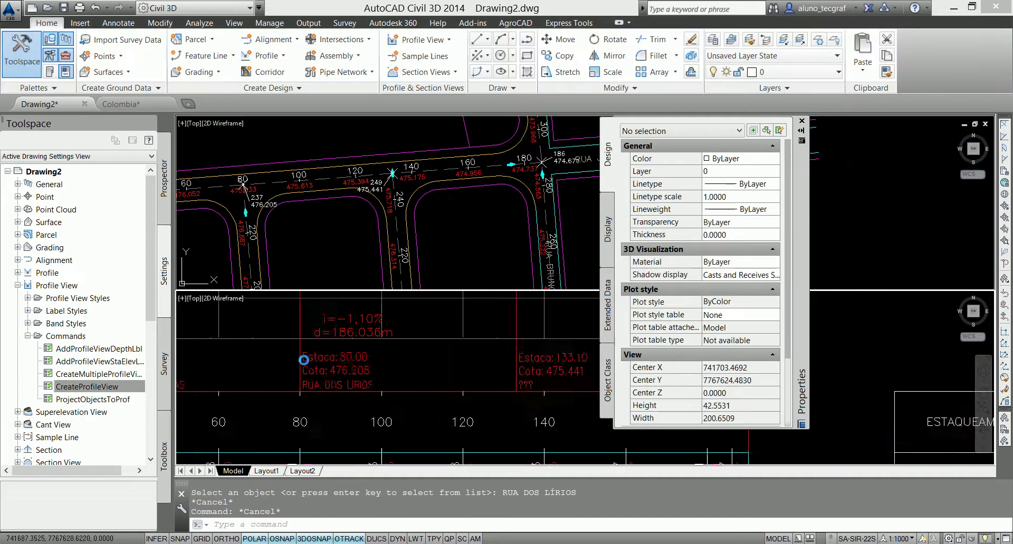
click(422, 351)
click(758, 175)
click(773, 173)
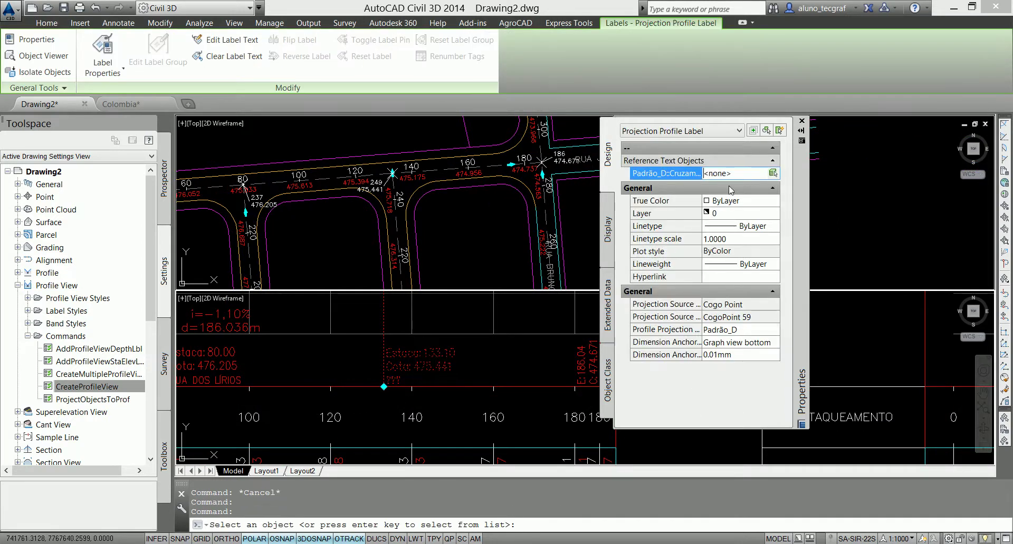
click(408, 221)
click(394, 226)
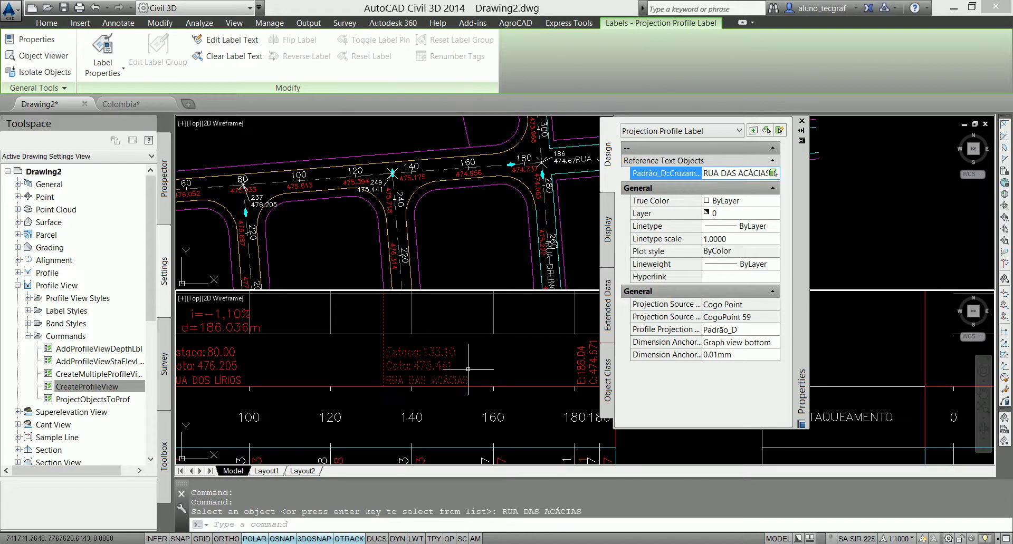
key(Escape)
Step: Point the next projection label's reference at RUA BRUNO ANTÔNIO PRADO
middle_drag(556, 358, 451, 358)
click(451, 357)
click(739, 173)
click(773, 173)
click(548, 212)
click(550, 258)
key(Escape)
Step: Make another projection label reference RUA JOÃO AURELIANO
scroll(446, 383, down, 5)
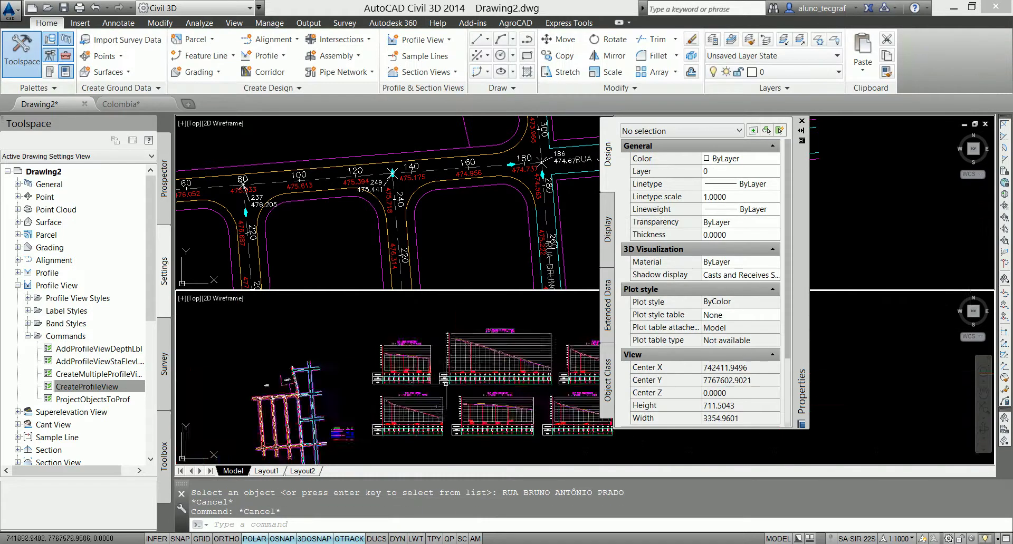
scroll(445, 383, up, 4)
scroll(448, 402, up, 4)
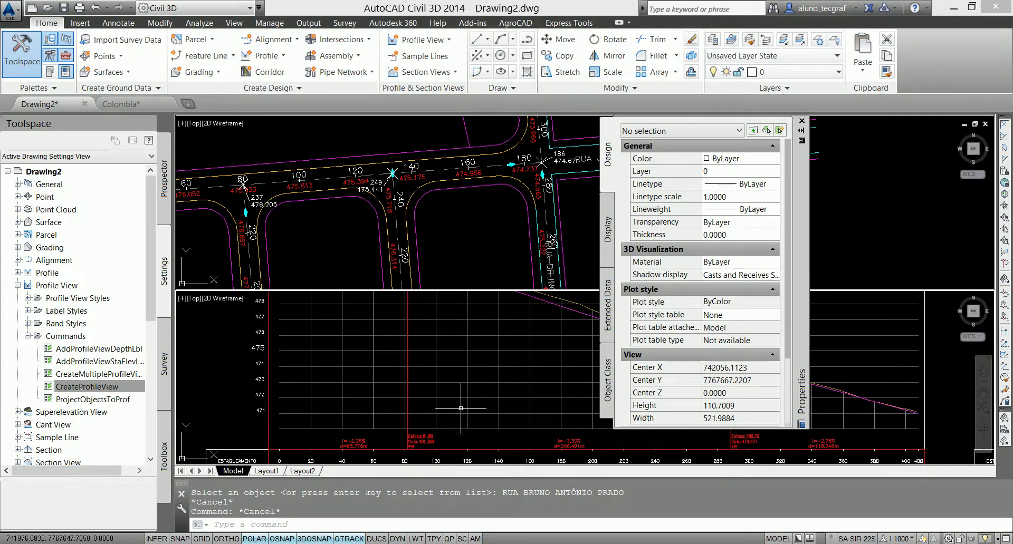
scroll(462, 401, down, 2)
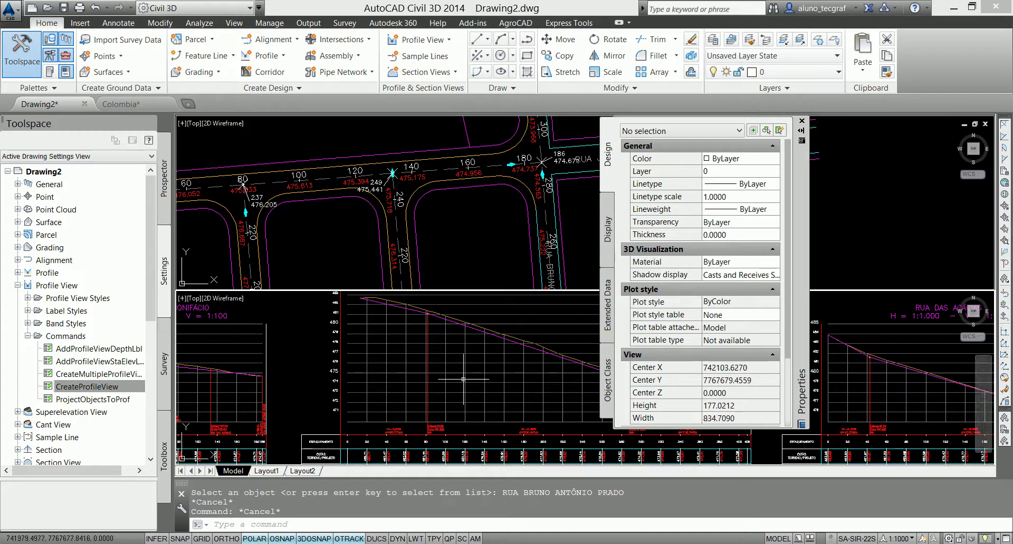
scroll(463, 379, down, 2)
click(463, 246)
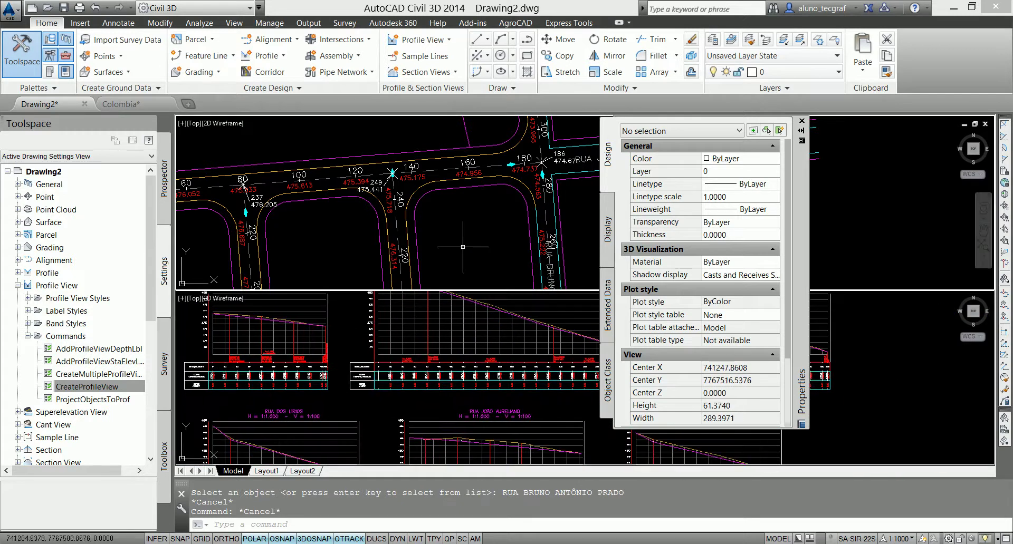
scroll(463, 246, down, 4)
scroll(491, 159, down, 2)
scroll(485, 258, up, 8)
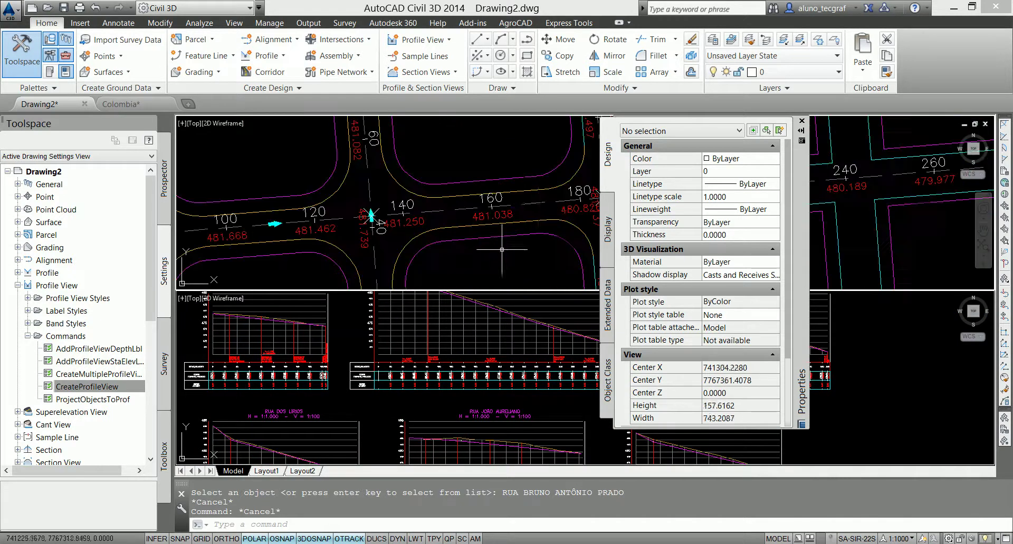
click(436, 359)
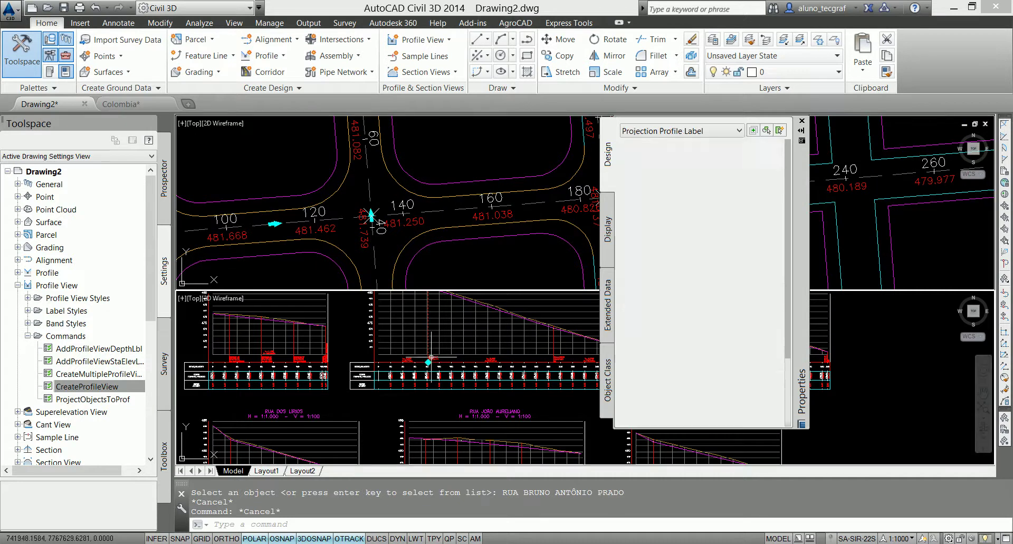
key(Return)
click(539, 206)
click(598, 177)
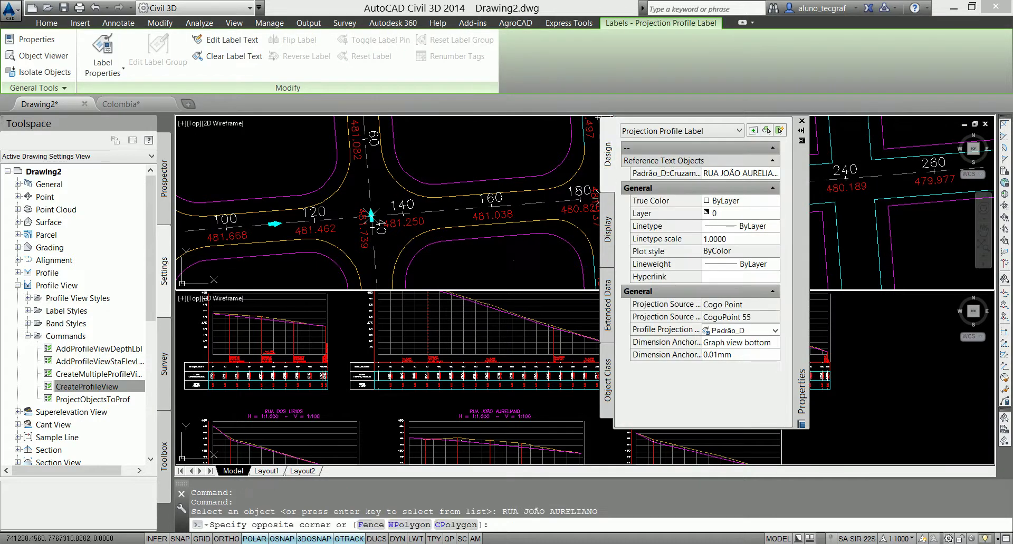
key(Escape)
key(Escape)
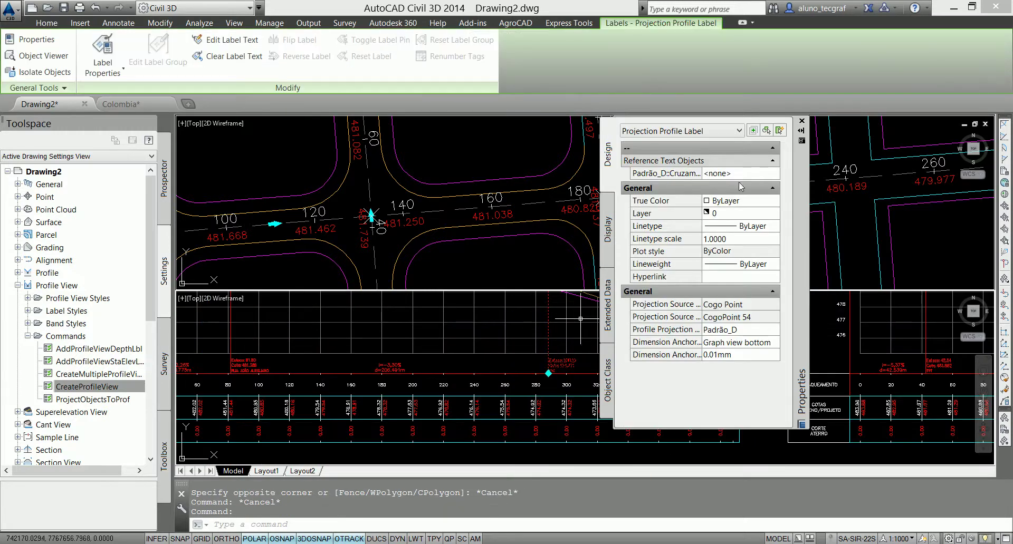
Step: Pick RUA JOSÉ BONIFÁCIO as the selected label's reference street
click(773, 175)
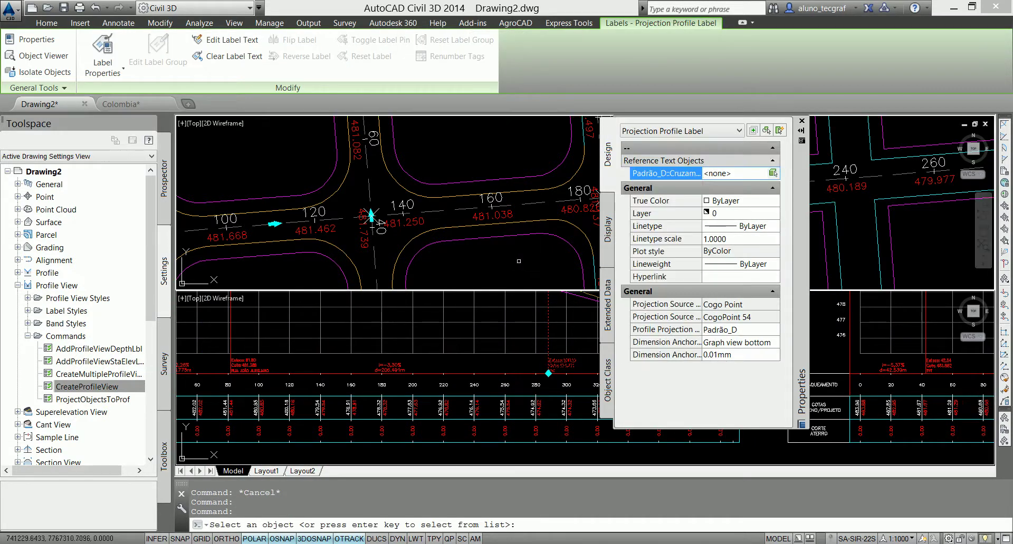
scroll(517, 275, down, 5)
scroll(502, 210, up, 3)
scroll(508, 194, up, 2)
click(513, 221)
Step: Select the next projection label and begin picking its reference street
key(Escape)
key(Escape)
scroll(445, 387, down, 5)
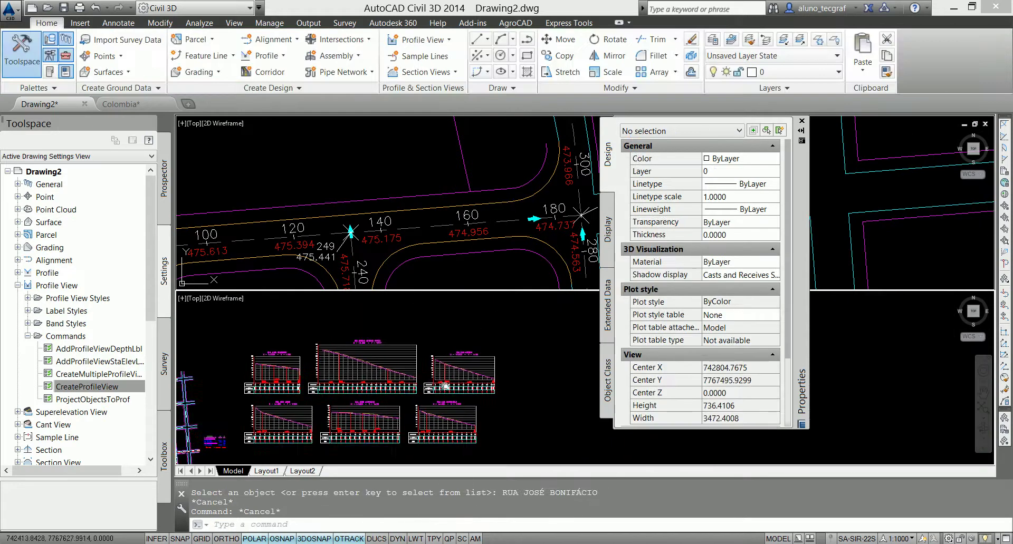
scroll(445, 386, up, 5)
scroll(373, 319, up, 3)
click(373, 318)
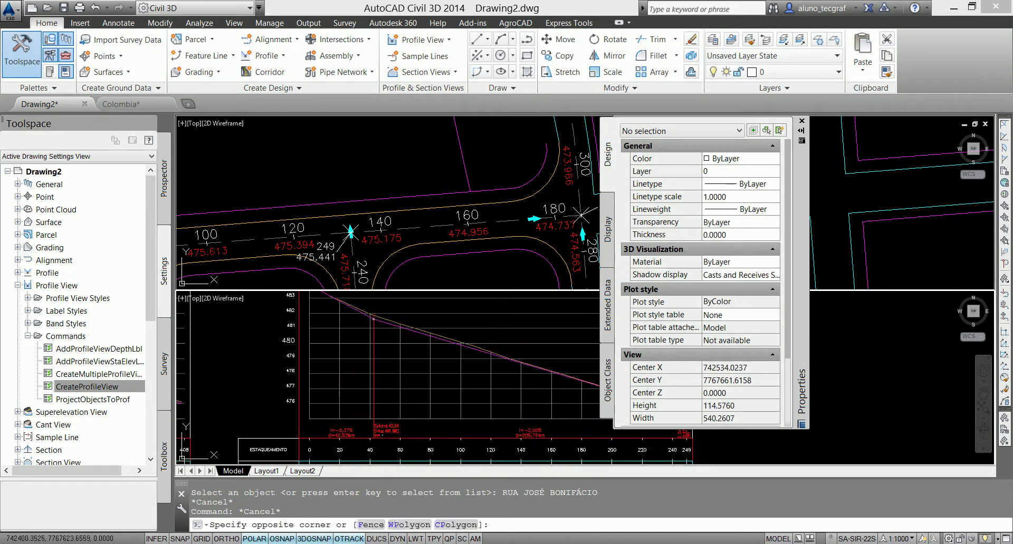
click(384, 431)
click(755, 174)
click(772, 174)
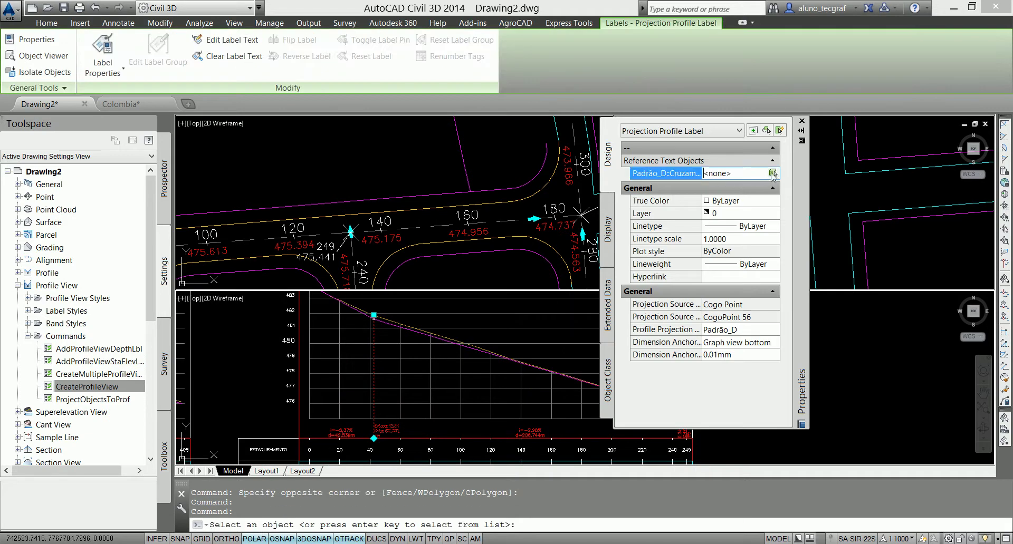
Step: Pick RUA JOÃO AURELIANO in the plan as that label's reference street
scroll(395, 369, down, 5)
scroll(463, 268, down, 5)
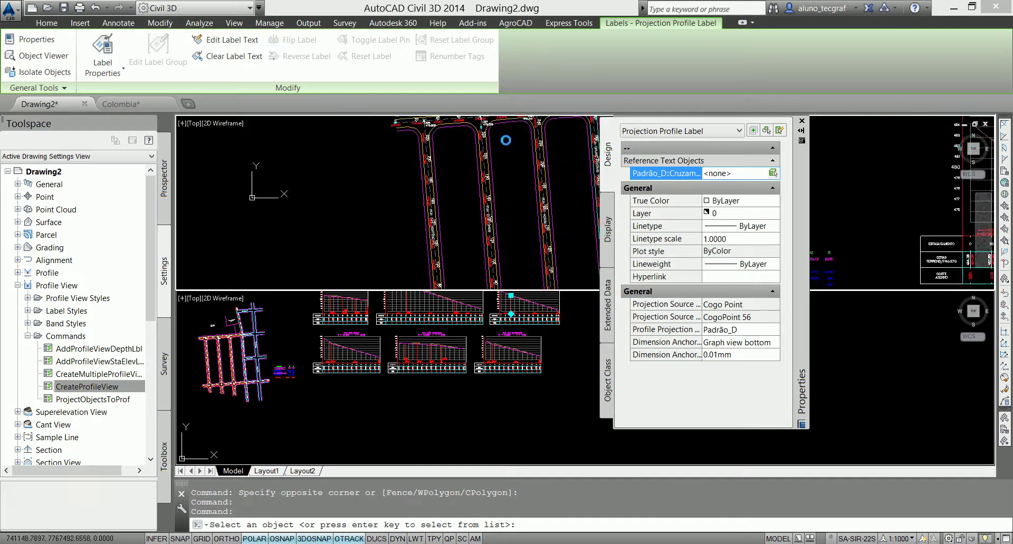
middle_drag(463, 268, 475, 248)
scroll(484, 237, up, 5)
scroll(484, 237, down, 5)
scroll(388, 203, up, 5)
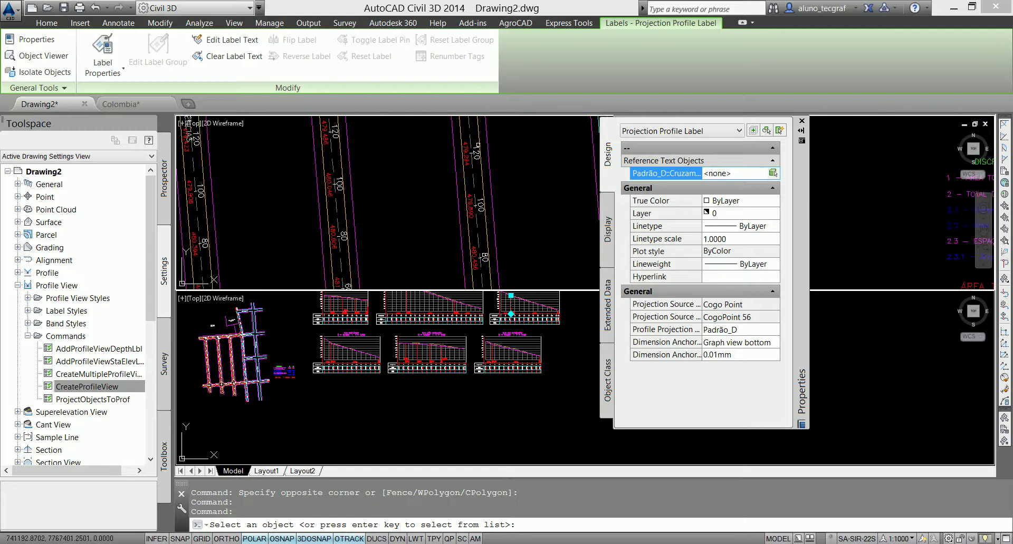
scroll(422, 211, down, 5)
scroll(461, 215, up, 5)
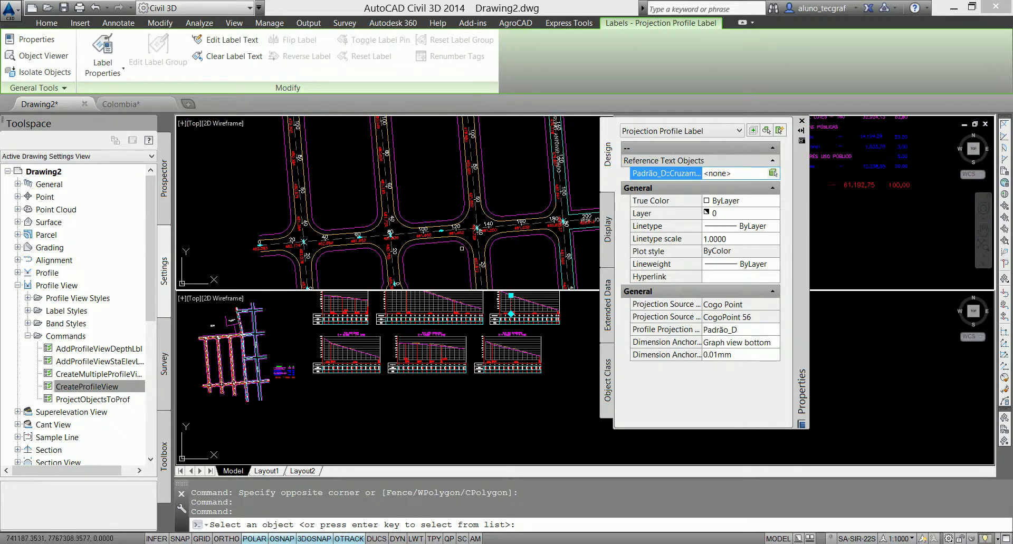
click(462, 202)
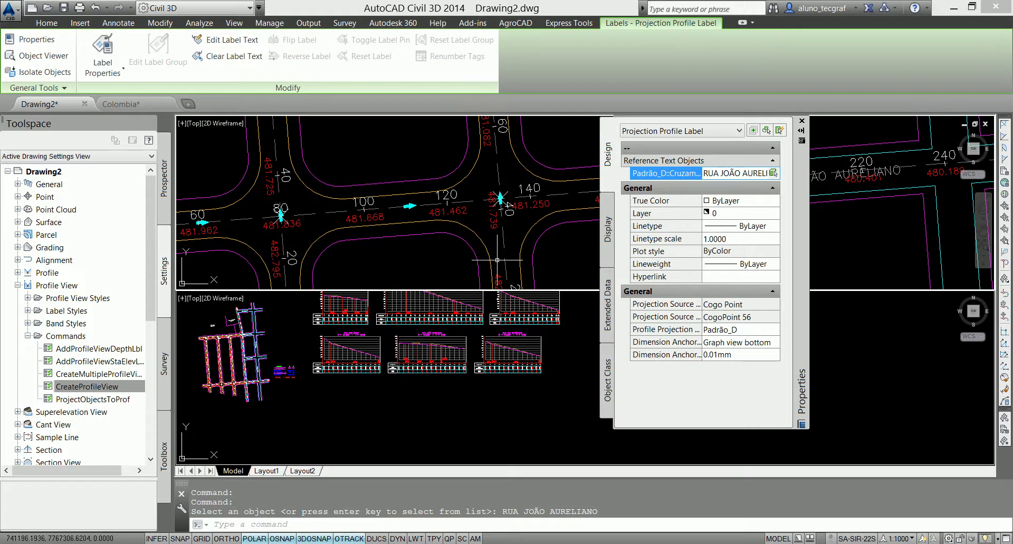
scroll(362, 361, up, 3)
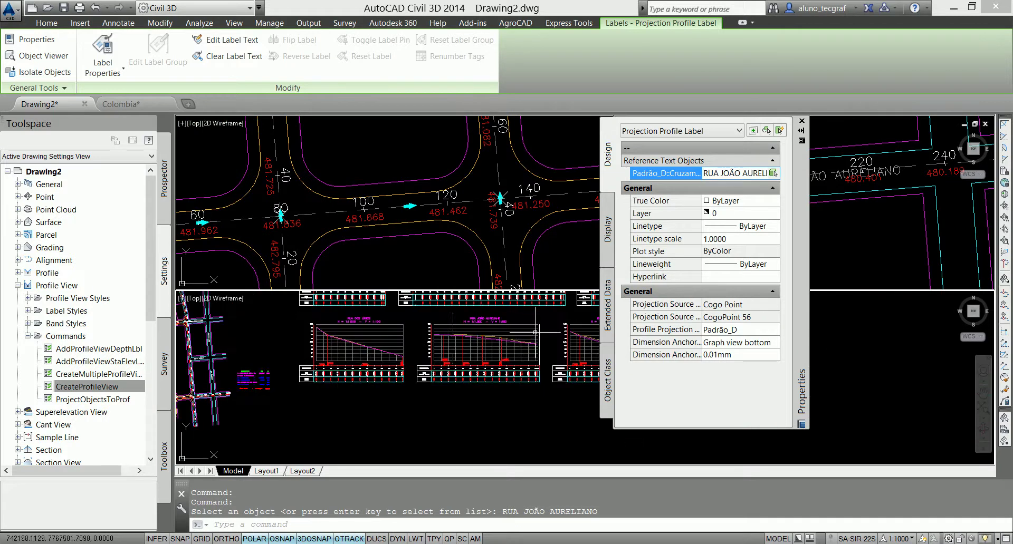
scroll(511, 335, up, 4)
key(Escape)
Step: Set another projection label's reference street to RUA JOSÉ BONIFÁCIO
click(525, 334)
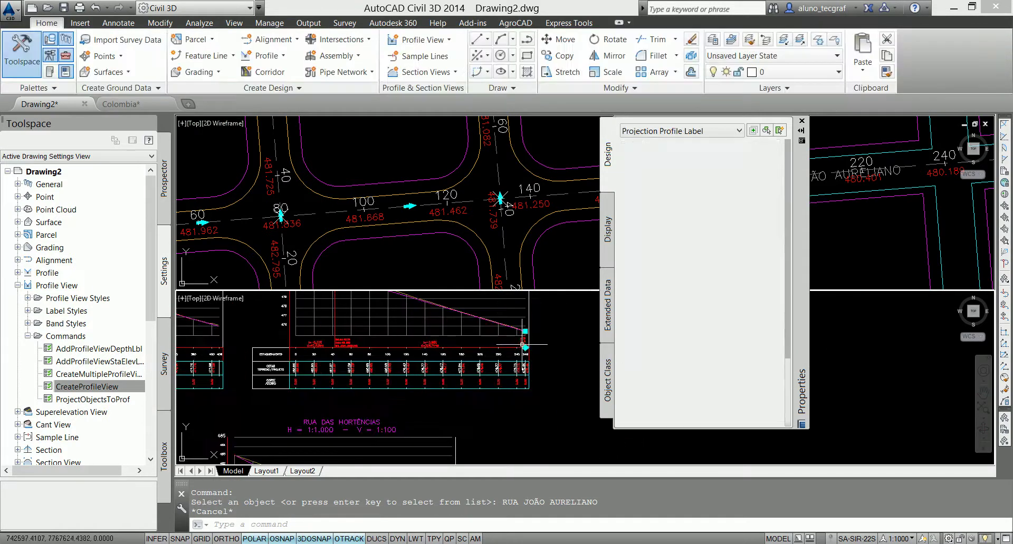
click(739, 174)
click(772, 173)
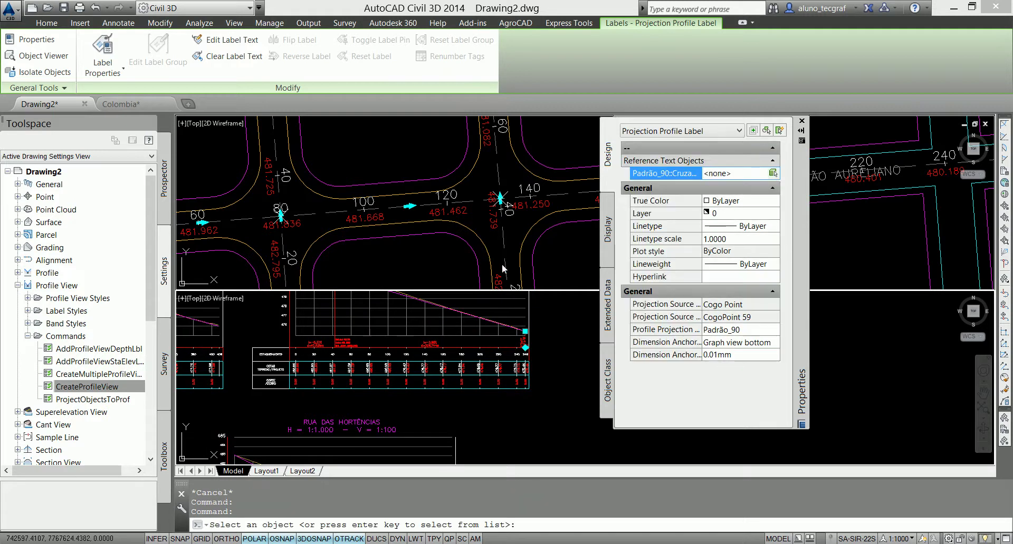
scroll(502, 264, down, 3)
scroll(432, 211, up, 3)
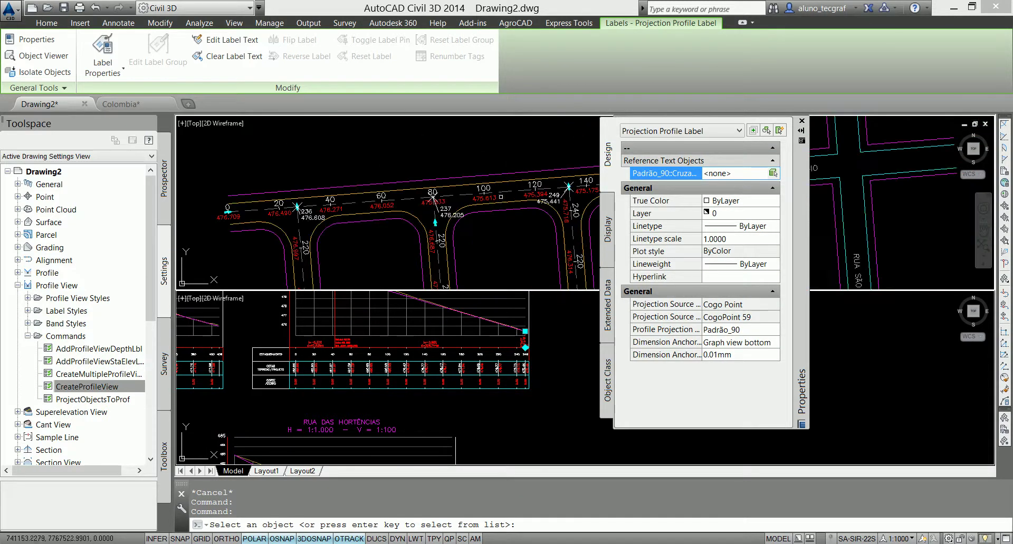
click(504, 194)
key(Escape)
key(Escape)
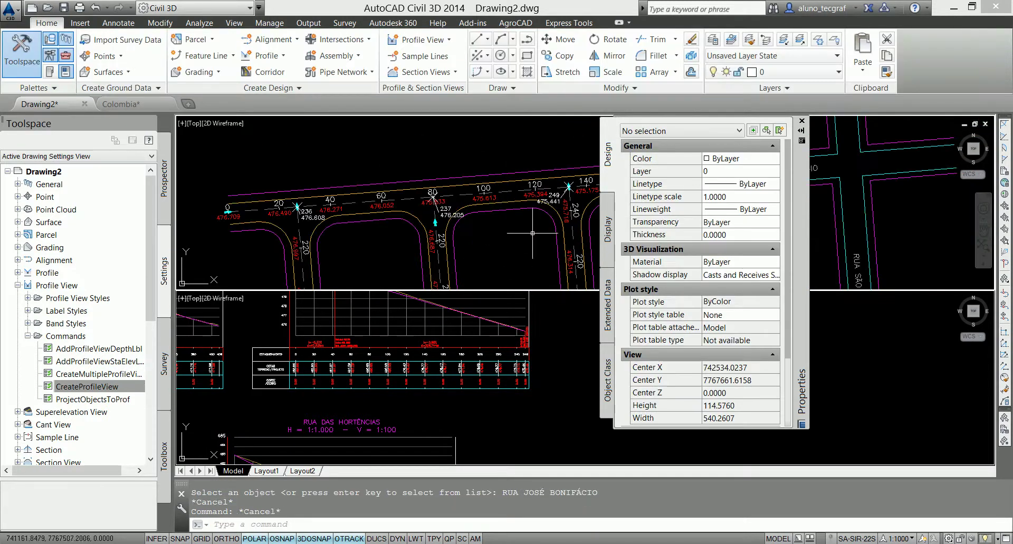
key(Escape)
scroll(500, 333, down, 5)
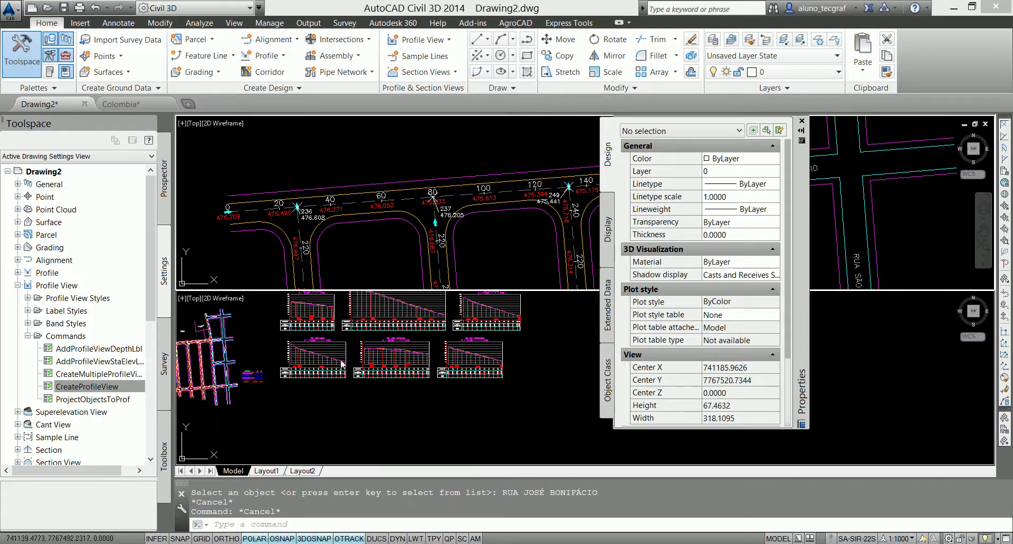
scroll(339, 367, up, 5)
Step: Link a further projection label to its crossing street alignment
click(374, 367)
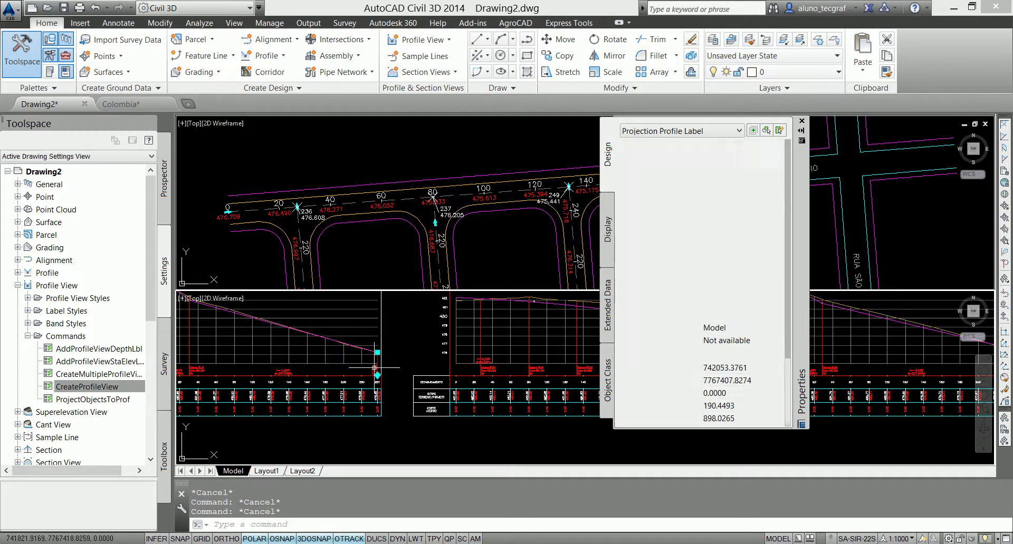
click(664, 173)
click(773, 173)
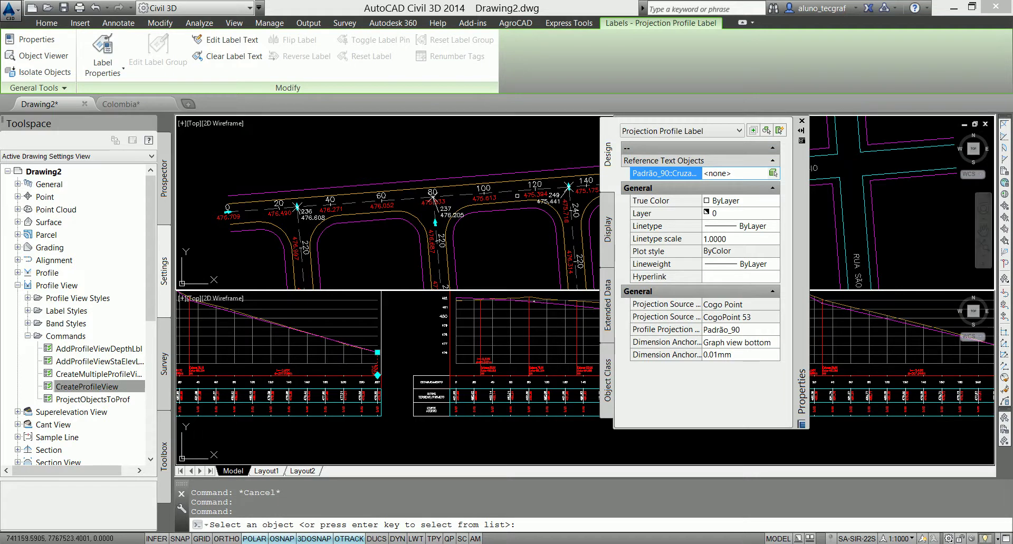
click(503, 267)
key(Escape)
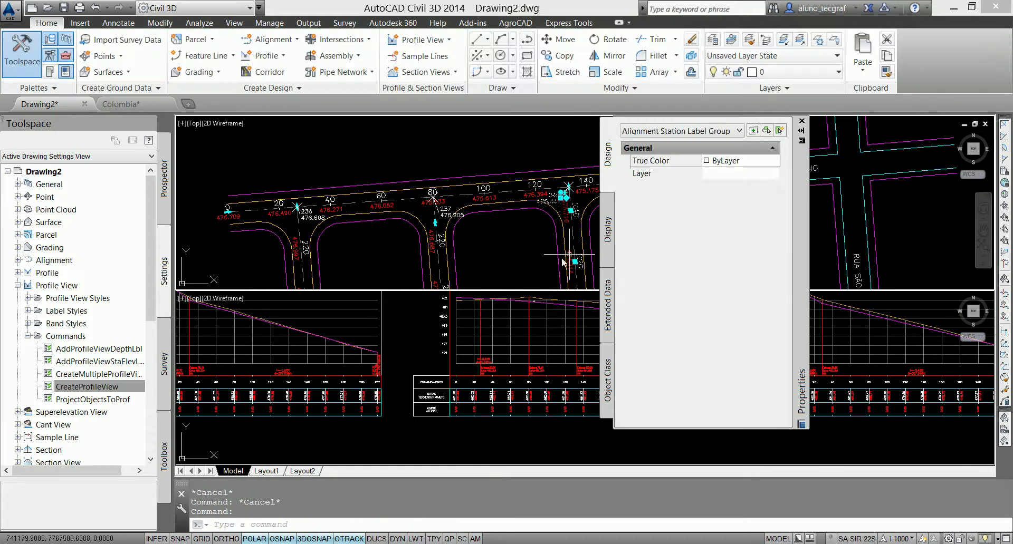
Step: Select another projection label and start a reference pick, then cancel it
scroll(579, 256, up, 2)
scroll(501, 253, up, 1)
scroll(449, 264, up, 1)
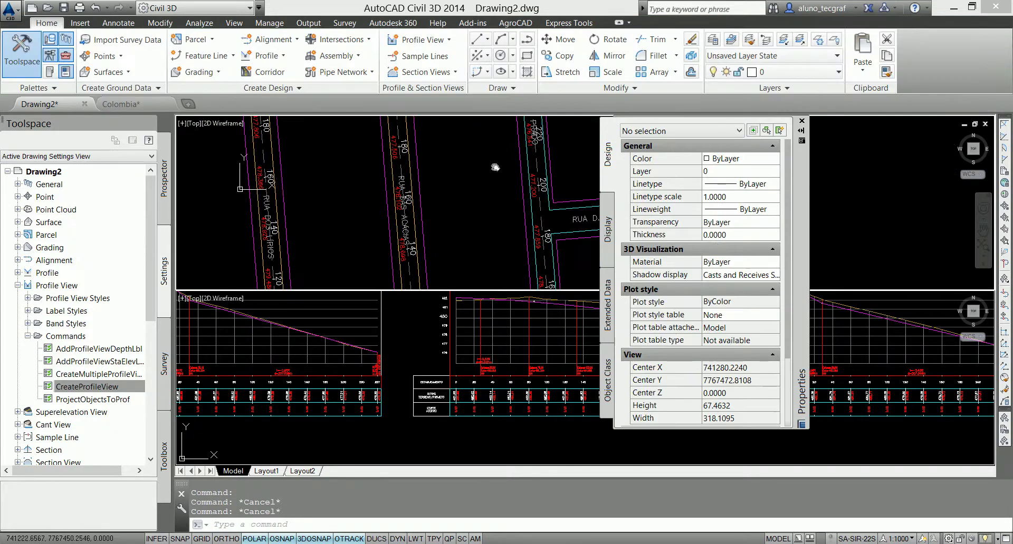
scroll(384, 346, down, 1)
scroll(382, 359, down, 2)
scroll(380, 375, down, 1)
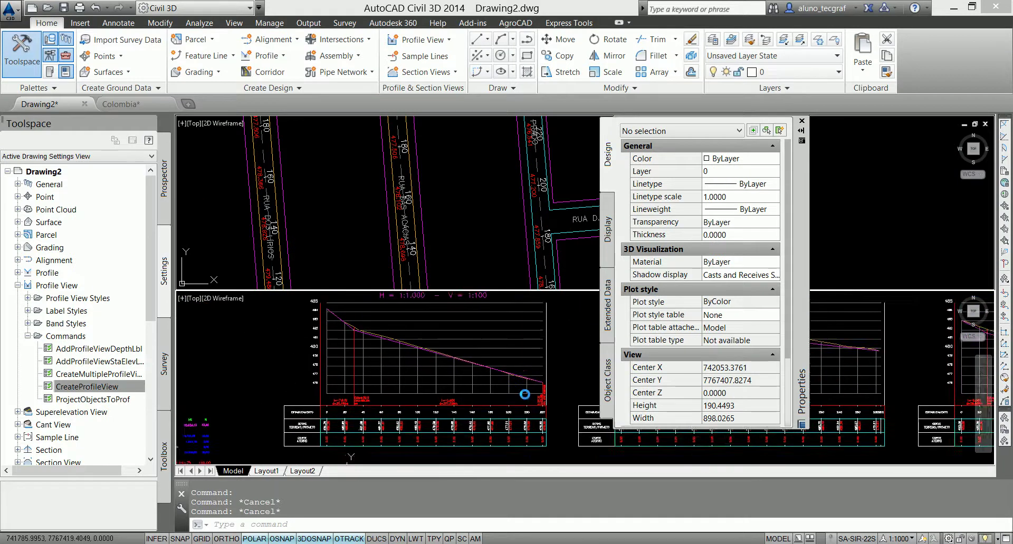
scroll(378, 392, down, 1)
click(378, 392)
click(773, 173)
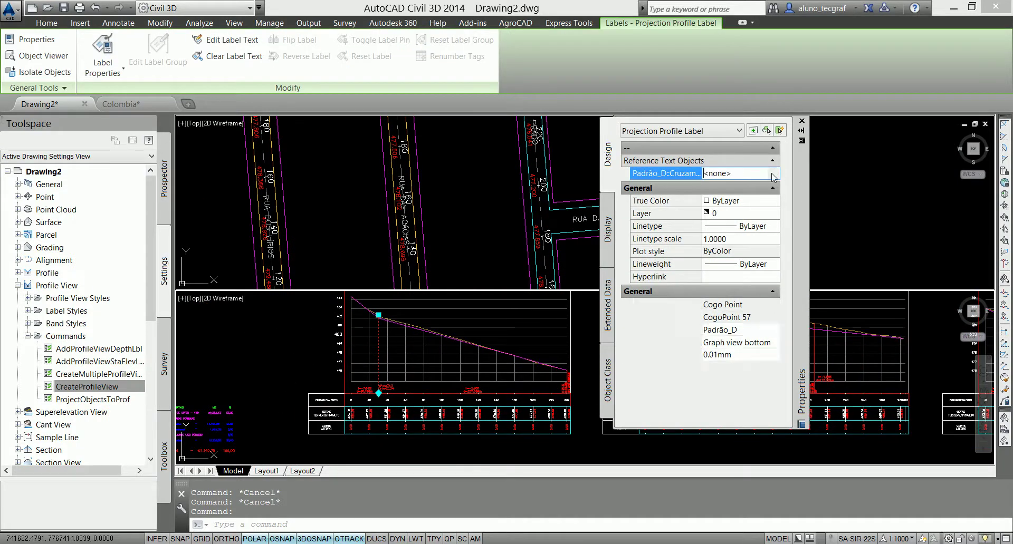
scroll(481, 186, down, 2)
scroll(475, 198, down, 1)
scroll(467, 209, up, 1)
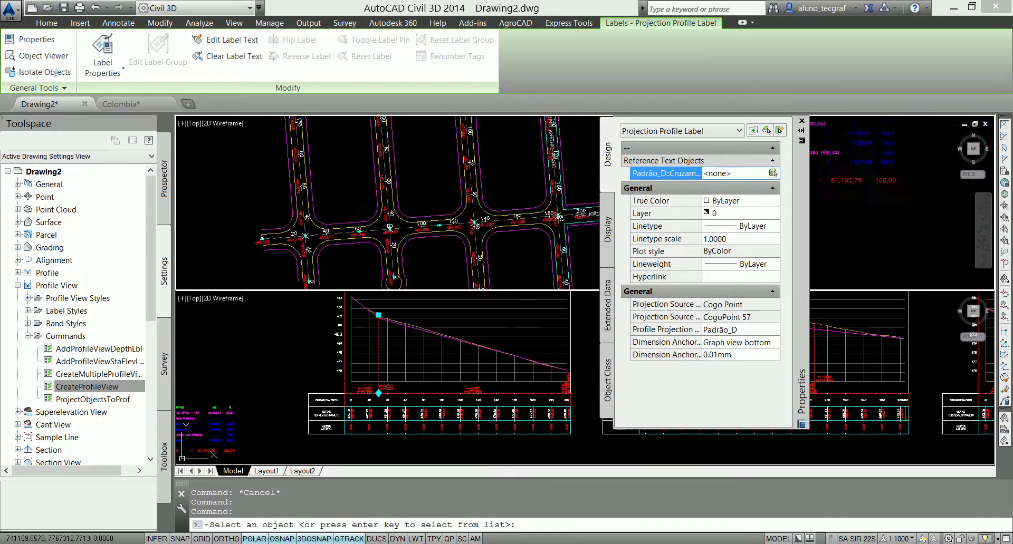
scroll(459, 217, up, 1)
key(Escape)
key(Escape)
Step: Set a projection label's reference street to RUA JOÃO AURELIANO
scroll(550, 373, down, 1)
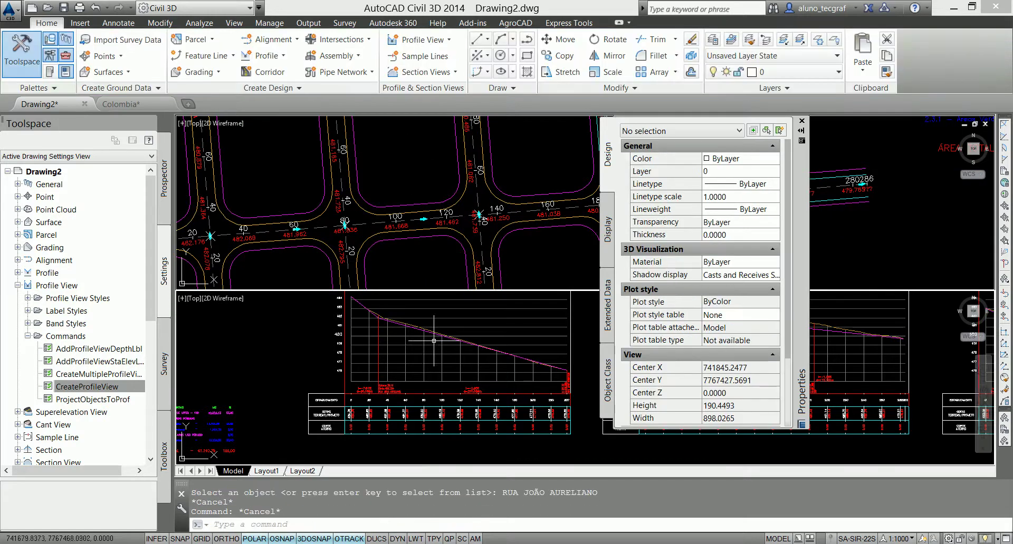
scroll(550, 373, down, 1)
scroll(550, 373, up, 1)
scroll(422, 369, up, 1)
scroll(300, 368, up, 1)
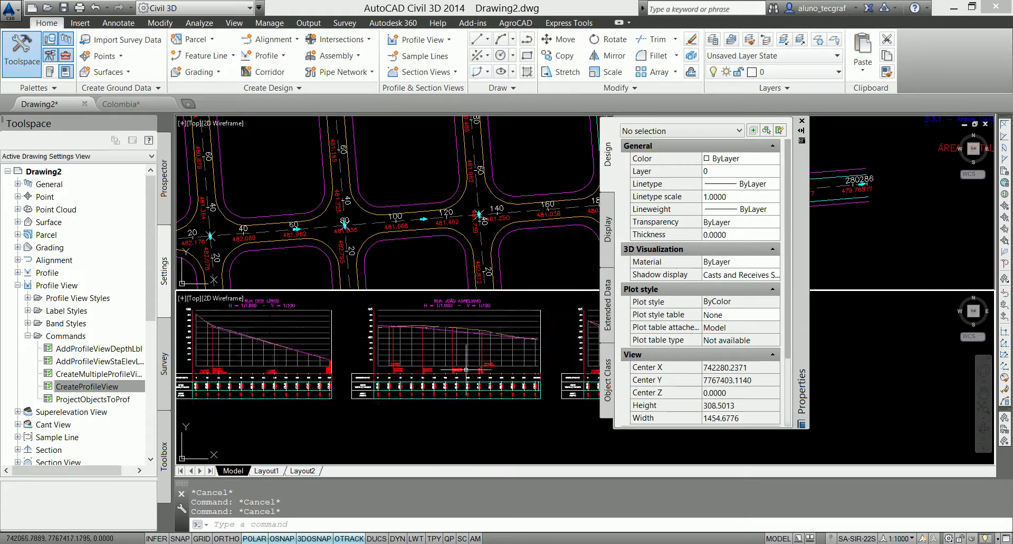
scroll(575, 372, up, 1)
scroll(575, 372, up, 1)
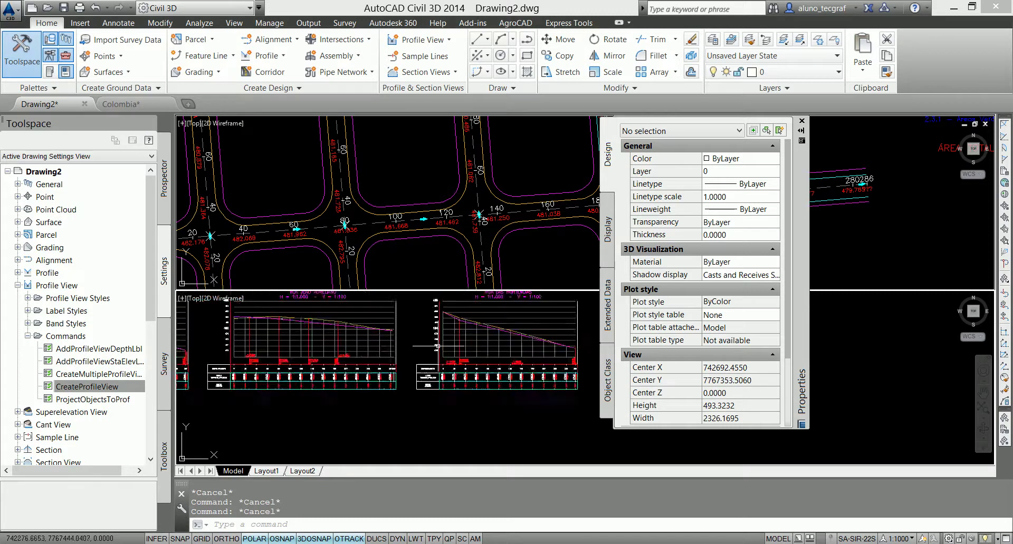
click(468, 359)
click(773, 174)
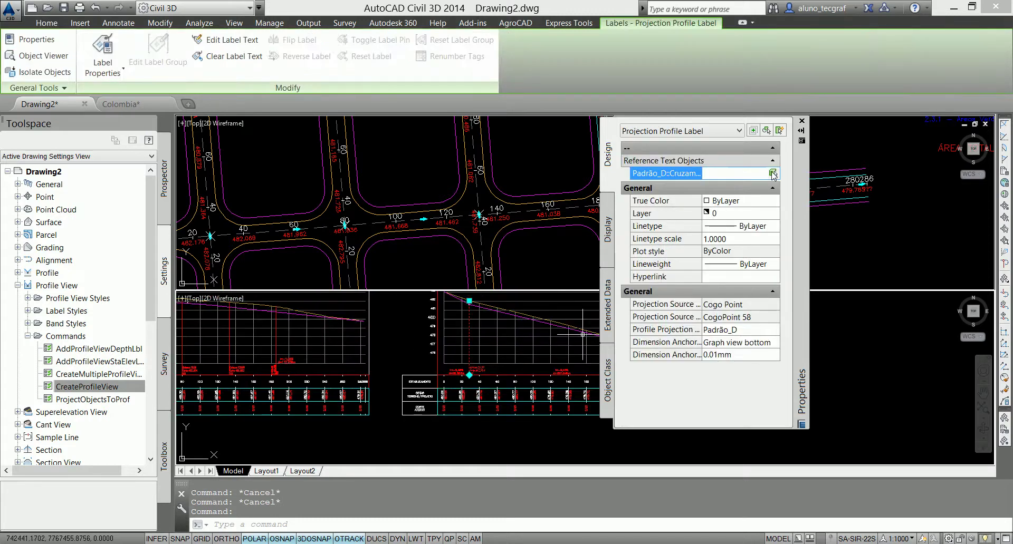
click(437, 223)
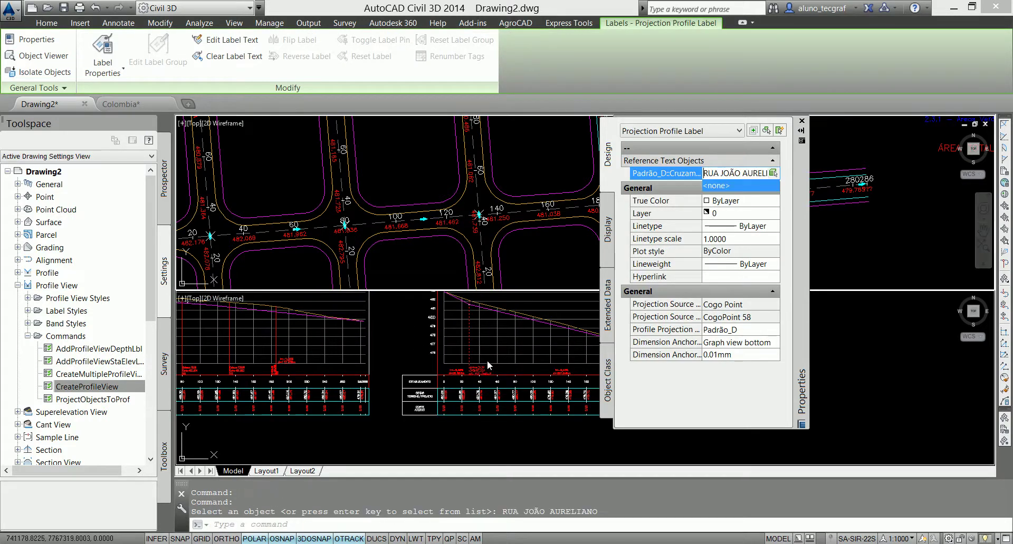
key(Escape)
Step: Link the projection label at the profile's end to its crossing street
middle_drag(482, 456, 481, 467)
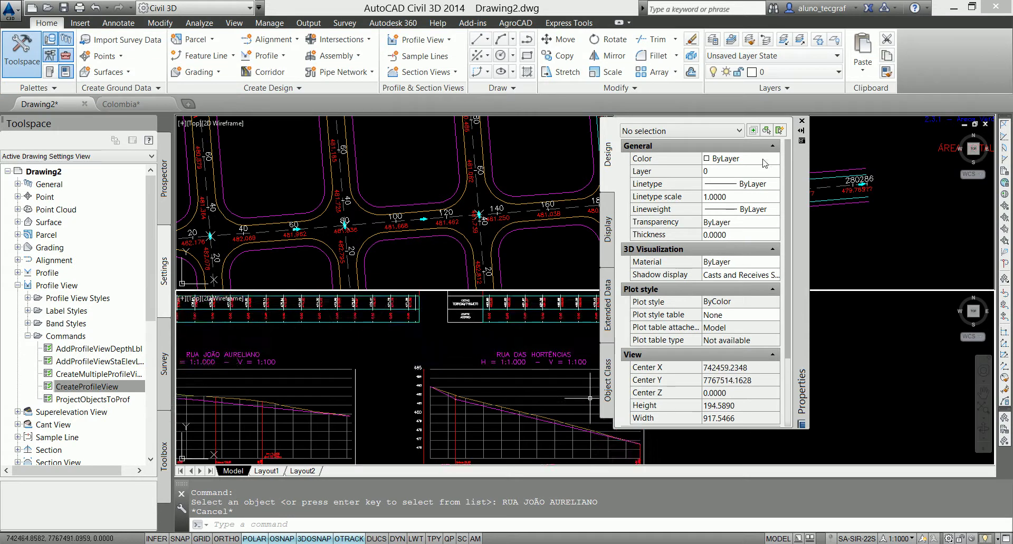
click(640, 444)
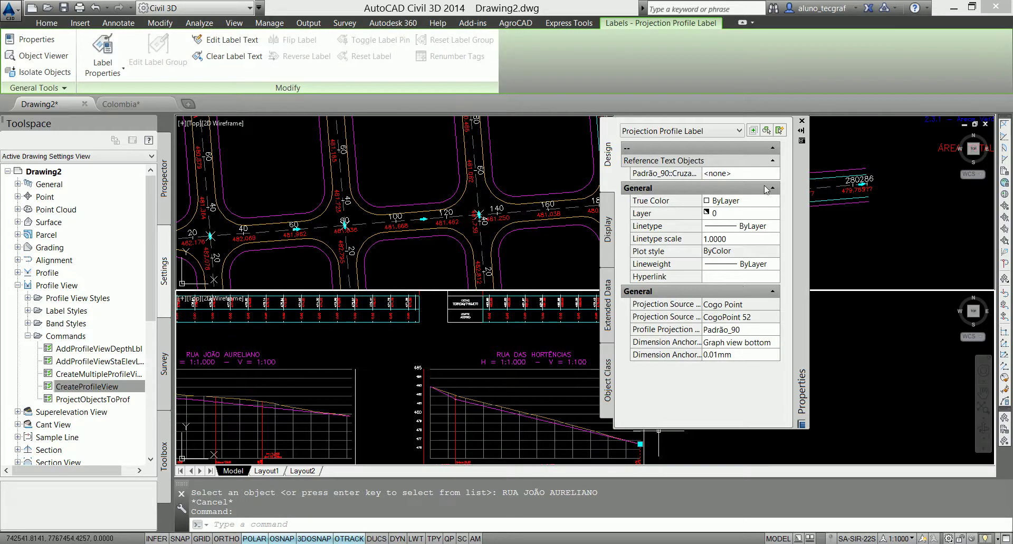
click(739, 173)
click(773, 173)
scroll(519, 244, down, 5)
scroll(520, 244, up, 3)
scroll(496, 227, up, 2)
scroll(469, 211, up, 2)
click(465, 202)
click(469, 255)
key(Escape)
key(Escape)
Step: Pan and zoom the plan to review the street network
scroll(470, 255, down, 4)
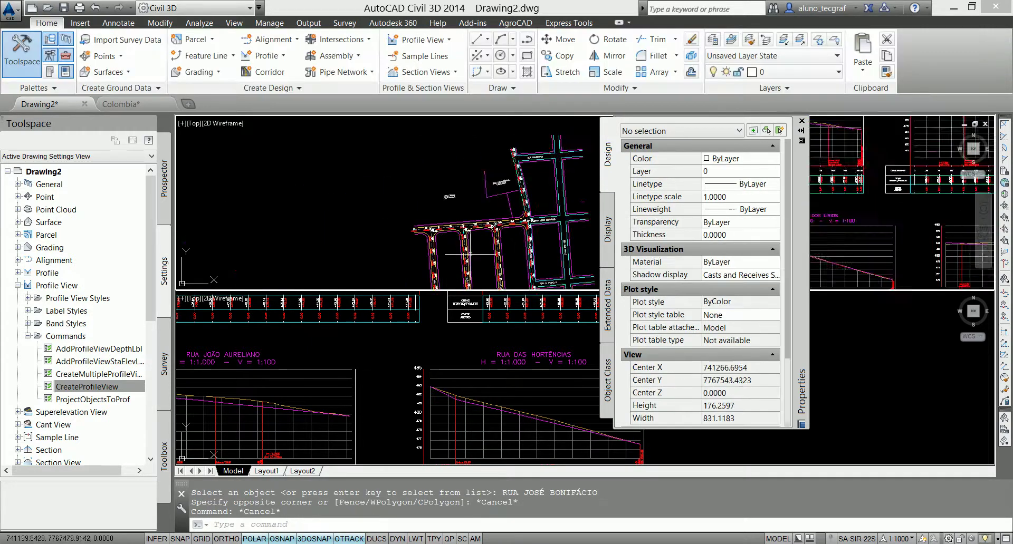
middle_drag(469, 254, 464, 168)
scroll(475, 282, up, 3)
scroll(474, 275, up, 2)
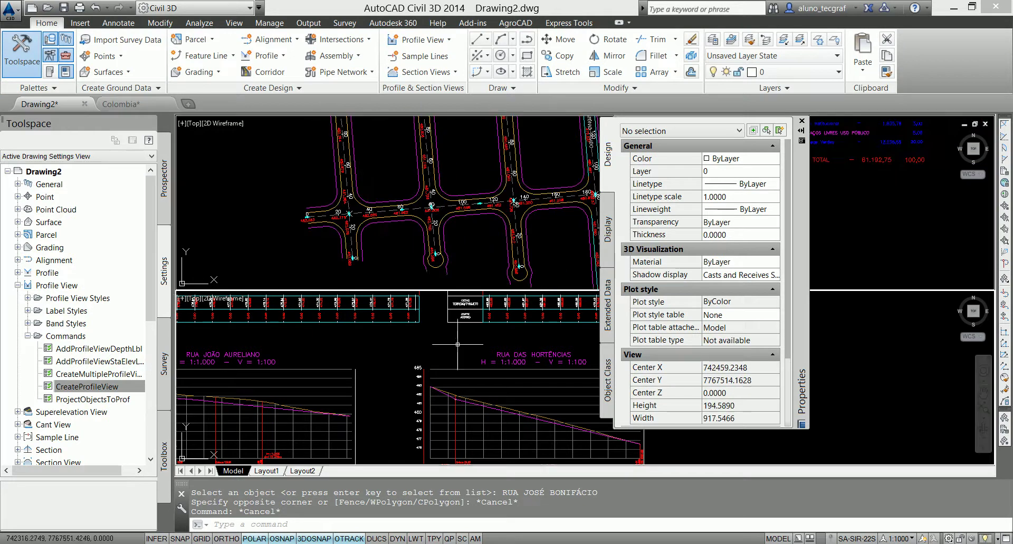
scroll(369, 412, down, 2)
scroll(340, 420, down, 1)
scroll(370, 412, up, 4)
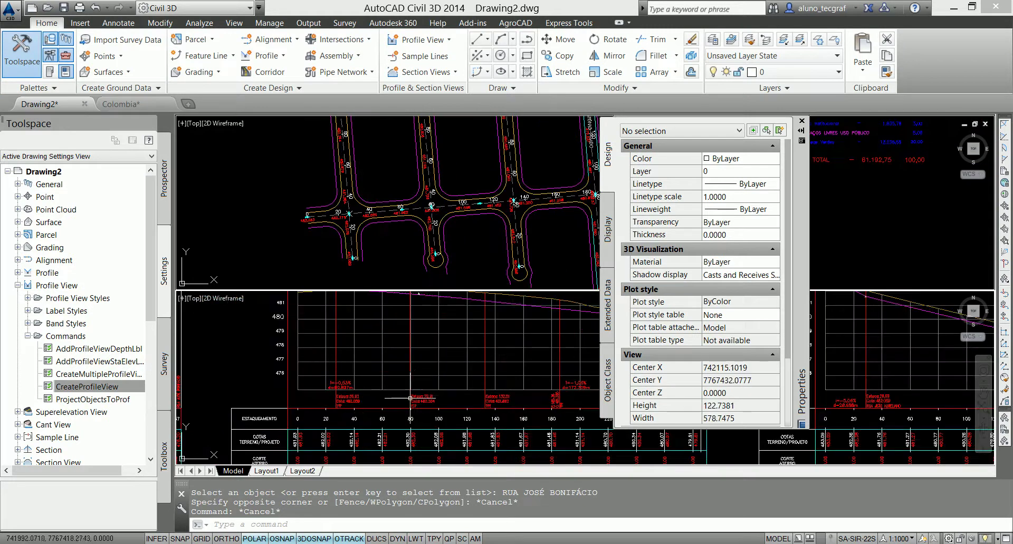
Step: Point two projection labels at RUA DAS HORTENCIAS and, at station 79.91, RUA DOS LÍRIOS
middle_drag(409, 399, 350, 391)
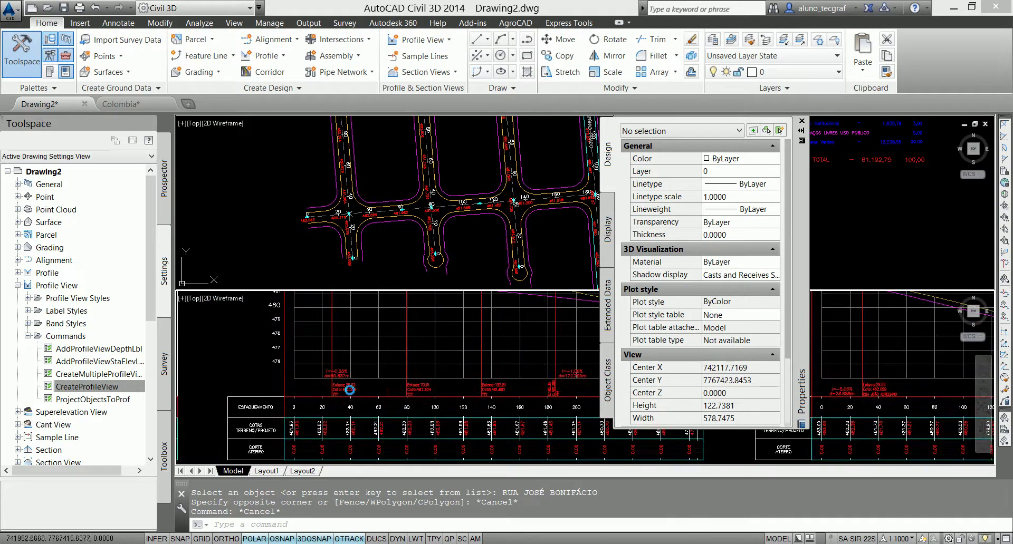
click(350, 391)
scroll(350, 391, up, 4)
click(766, 173)
click(773, 173)
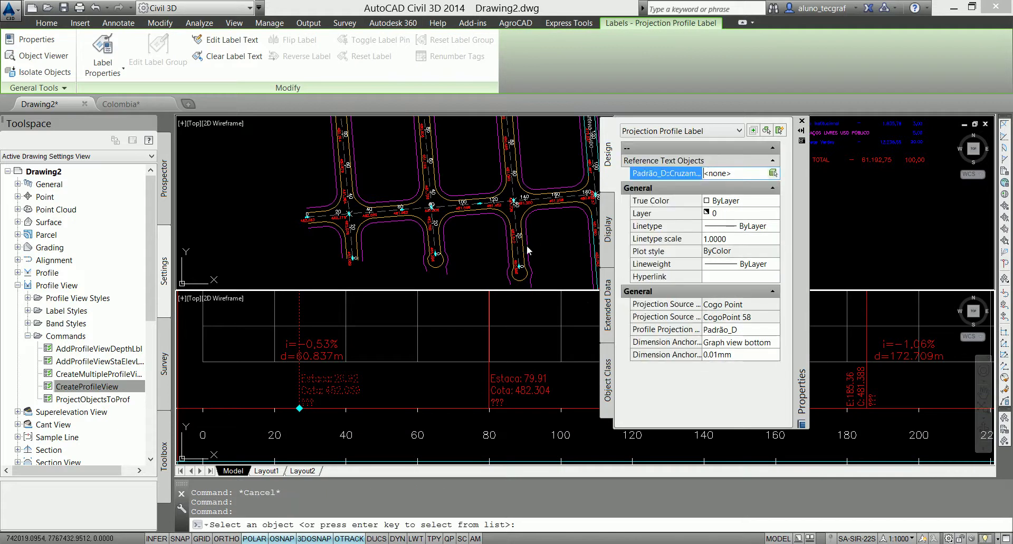
click(401, 211)
key(Escape)
key(Escape)
click(489, 407)
click(773, 173)
click(773, 173)
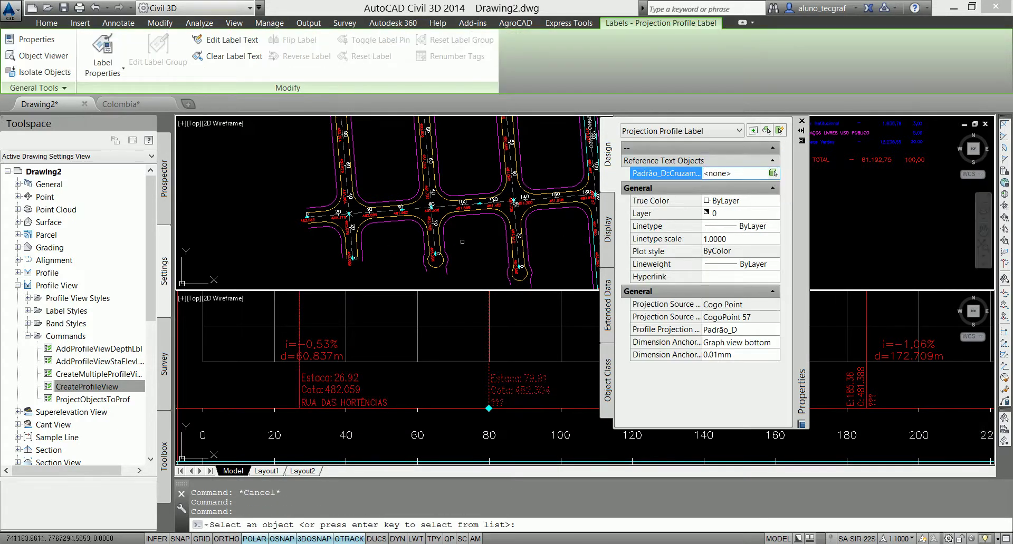
click(491, 251)
key(Escape)
key(Escape)
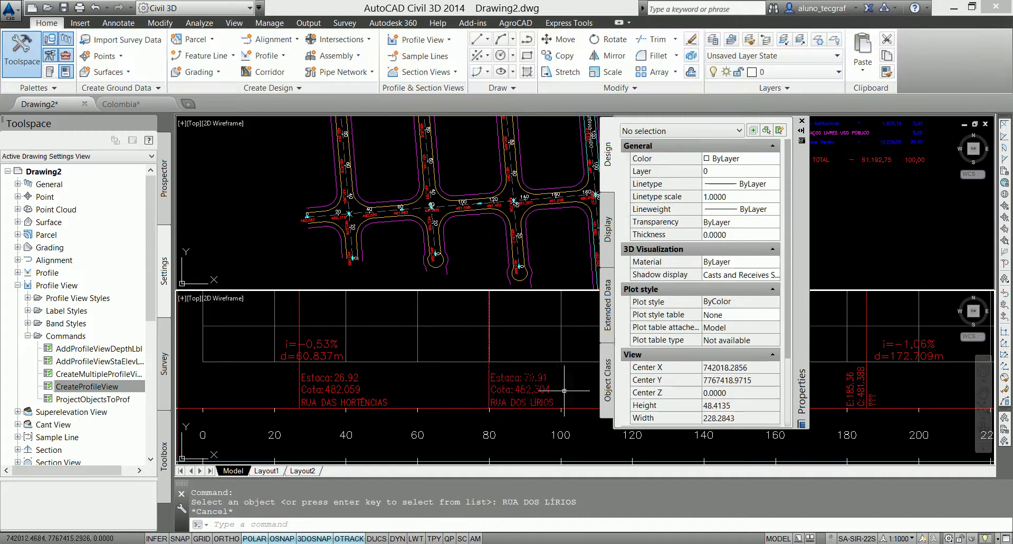
Step: Set the Estaca 132.81 projection label's reference street to RUA DAS ACÁCIAS
middle_drag(656, 408, 424, 408)
click(478, 393)
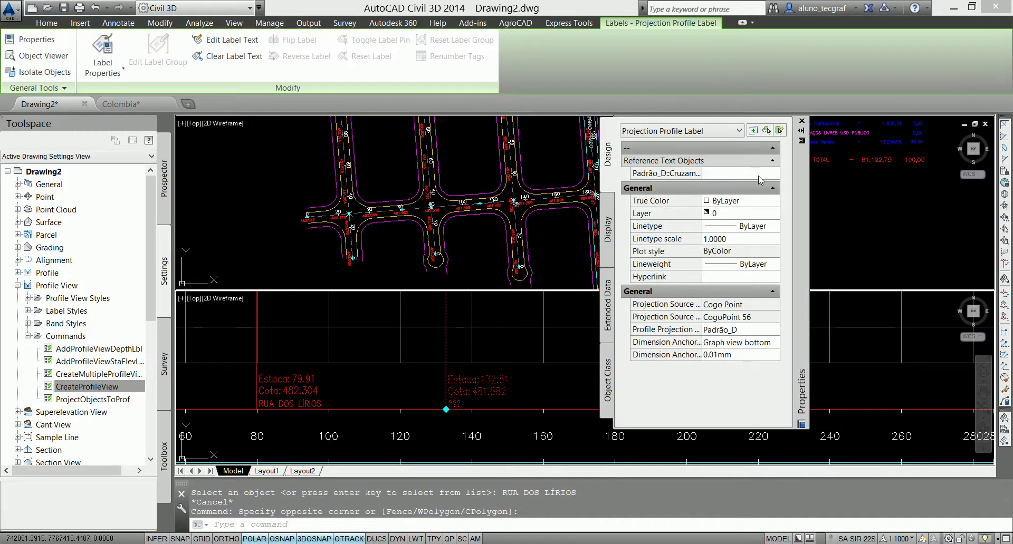
click(584, 252)
click(565, 275)
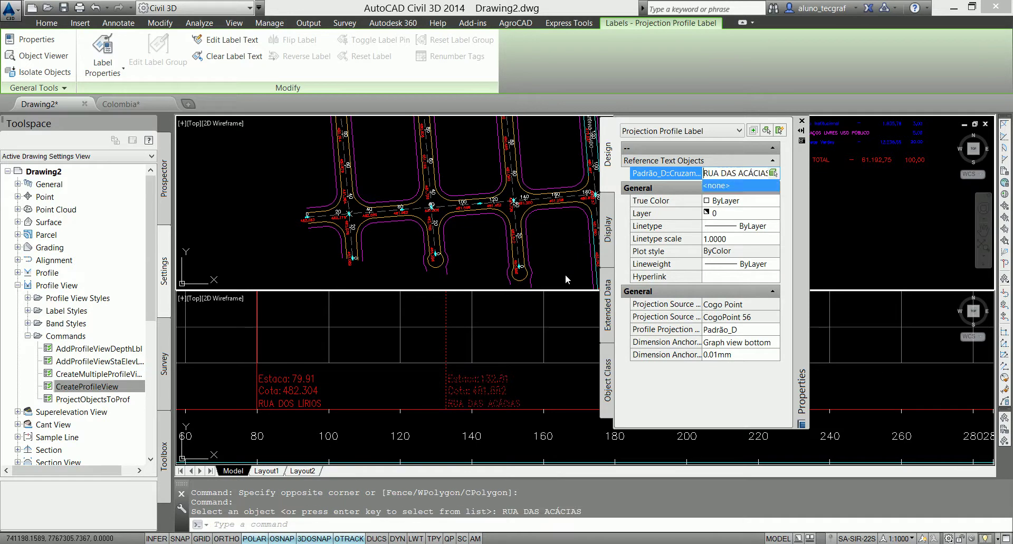
key(Escape)
key(Escape)
Step: Copy the Estaca/Cota label format onto the station 185 projection label with MATCHPROP (ma)
middle_drag(559, 260, 334, 247)
middle_drag(579, 389, 358, 389)
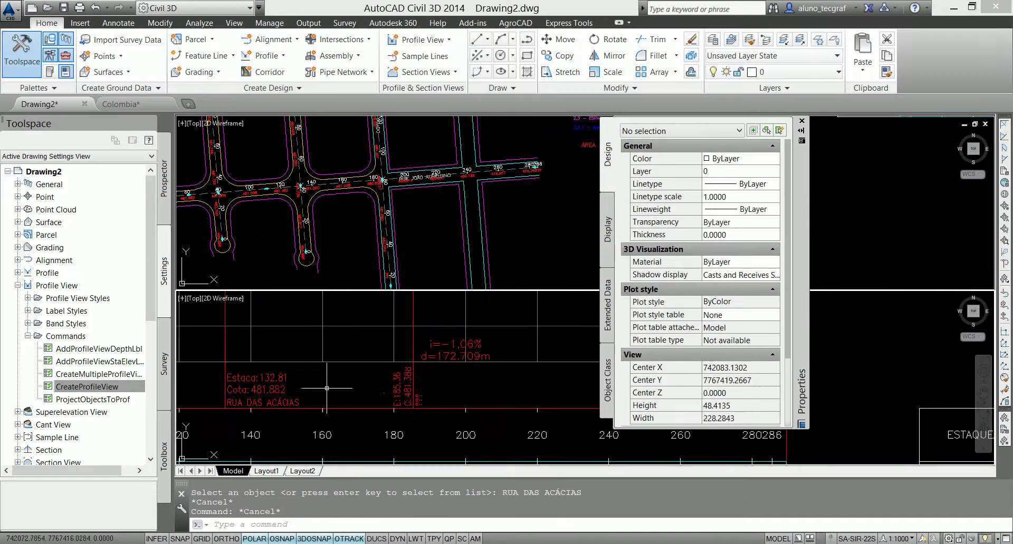
click(413, 406)
key(Escape)
text(ma)
key(Return)
click(276, 388)
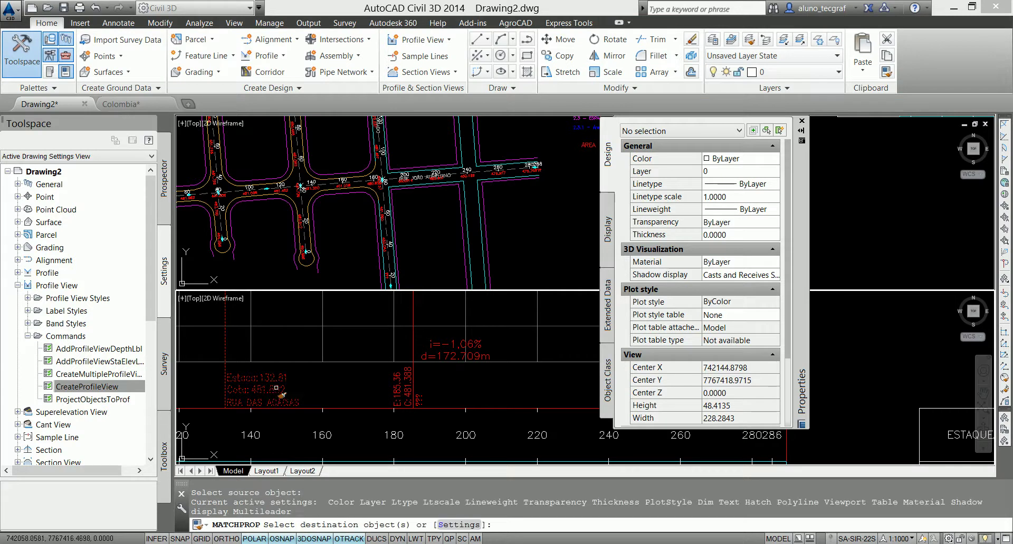
click(409, 401)
key(Escape)
Step: Set that label's reference street to RUA BRUNO ANTÔNIO PRADO by picking it in plan
click(775, 174)
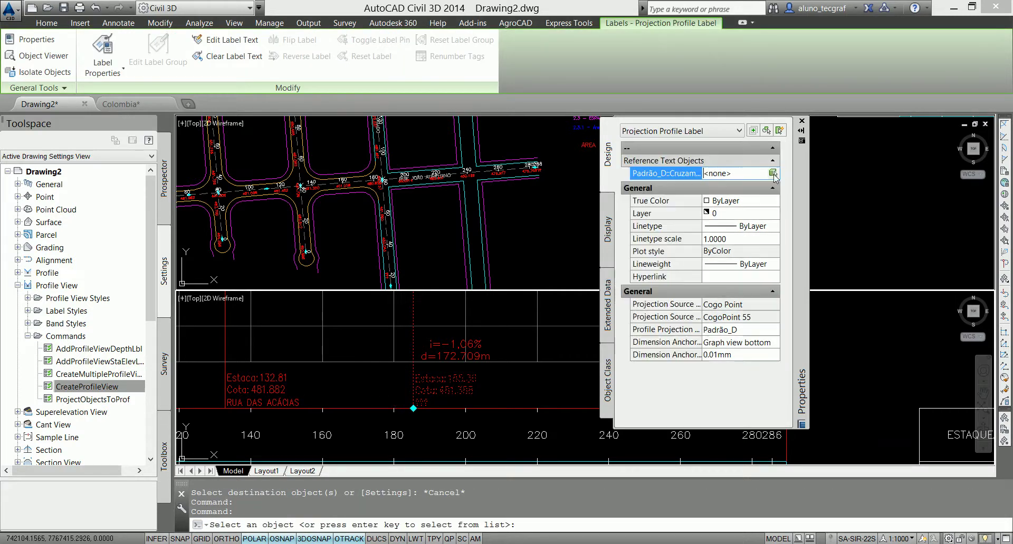
click(390, 241)
key(Escape)
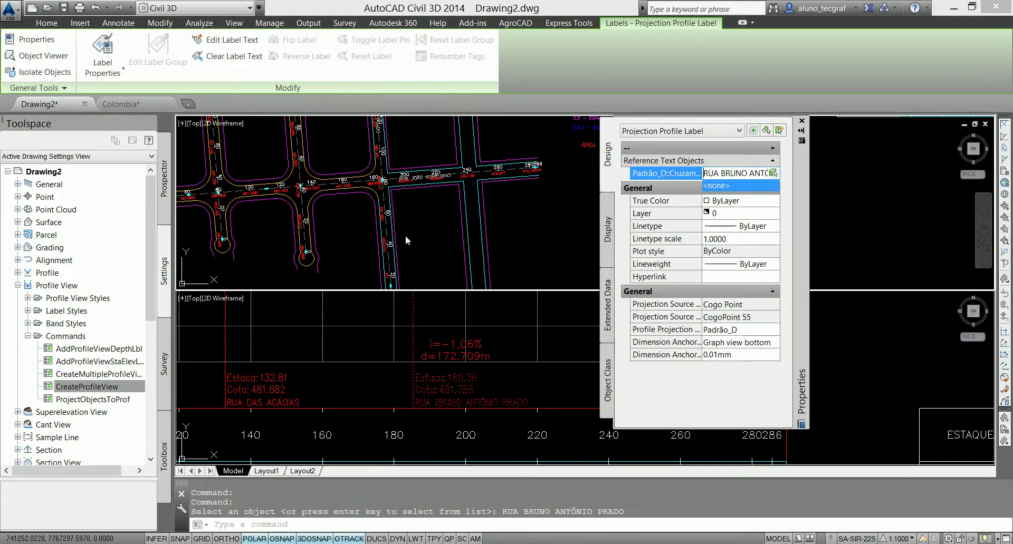
key(Escape)
key(Escape)
scroll(492, 364, down, 10)
Step: Close the properties panel and switch the viewport configuration to Single
middle_drag(452, 350, 455, 389)
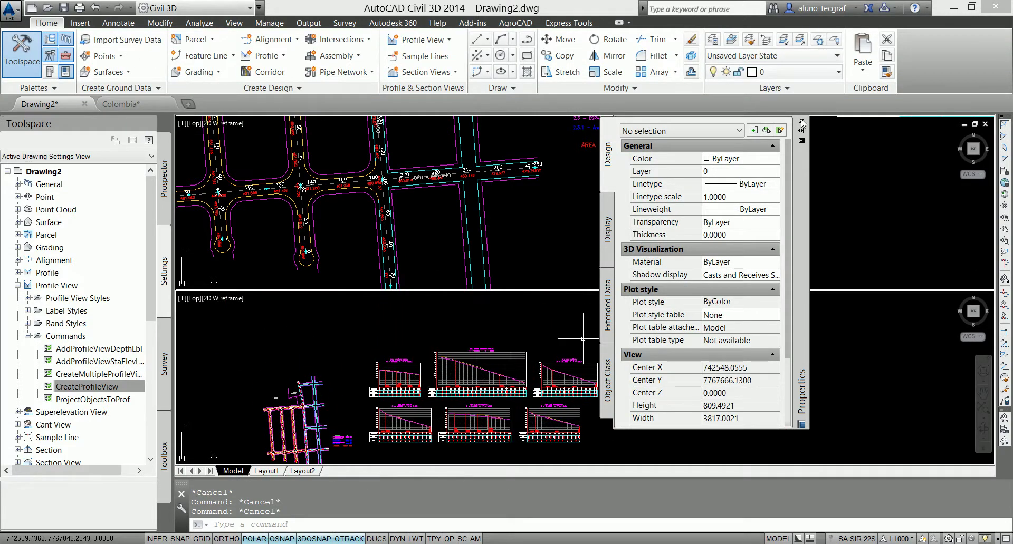
click(802, 120)
mouse_move(401, 339)
middle_down()
mouse_move(447, 347)
mouse_move(470, 331)
middle_up()
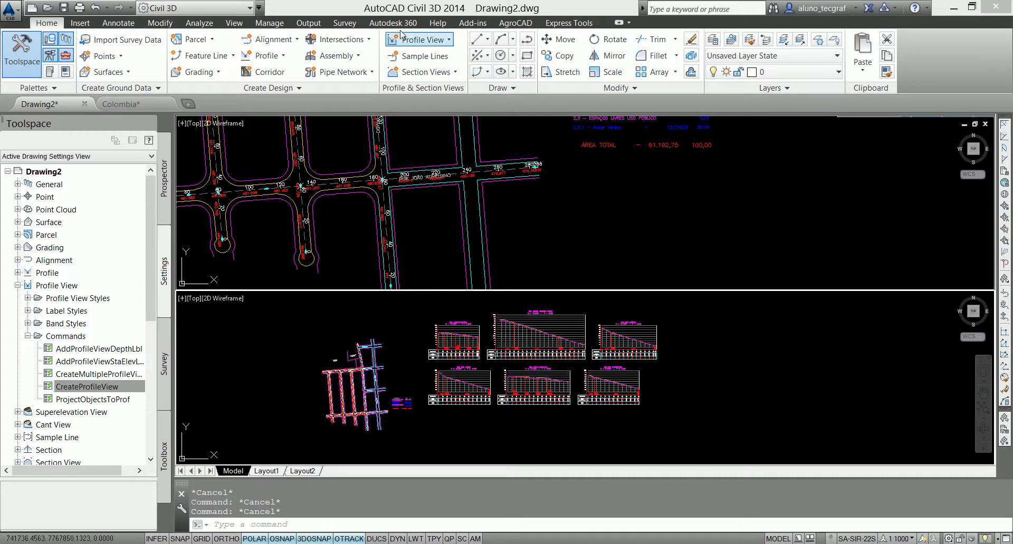
click(235, 23)
click(524, 66)
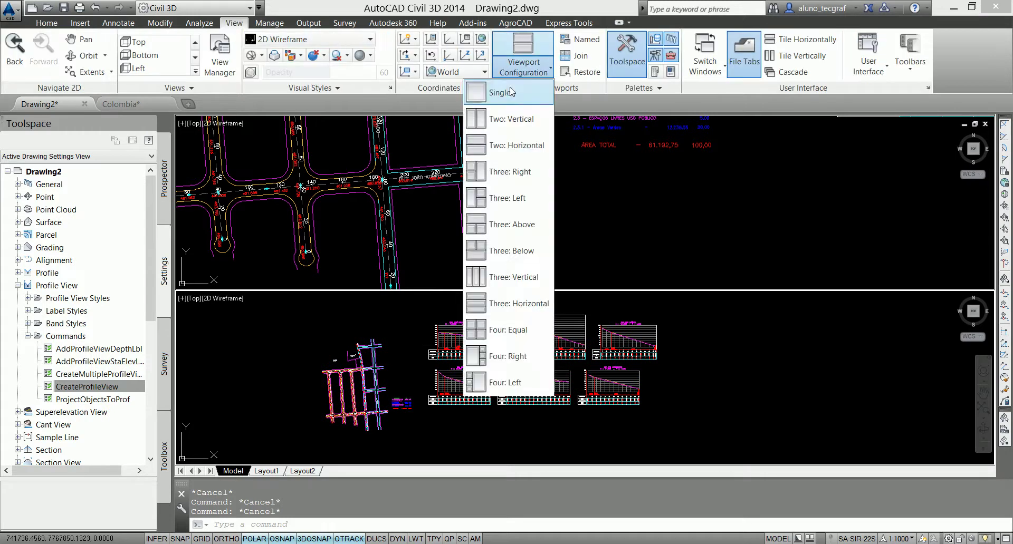
click(494, 82)
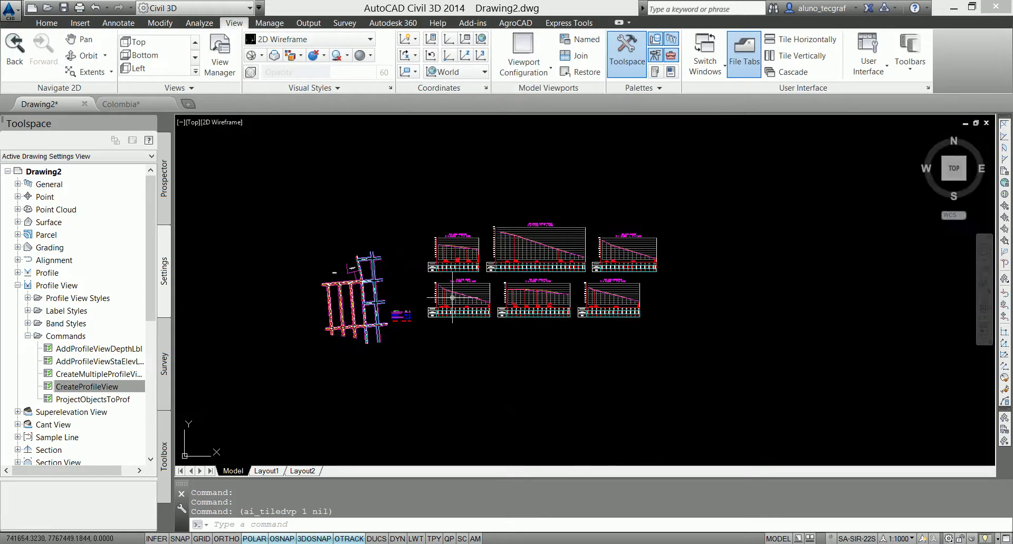
Step: Zoom in on the profile views and select the RUA JOSÉ BONIFÁCIO profile view
scroll(453, 298, up, 3)
scroll(397, 357, up, 5)
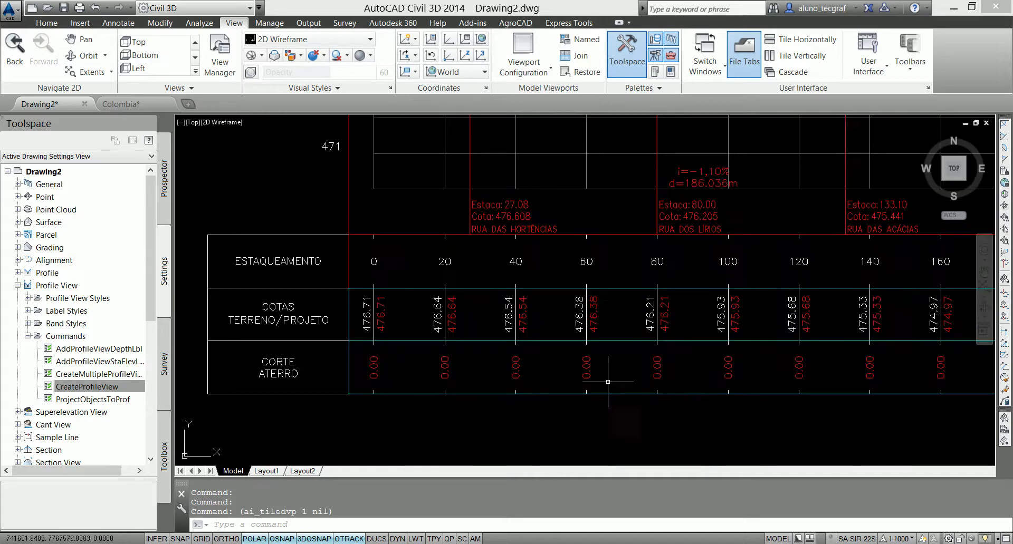
scroll(557, 350, down, 4)
scroll(512, 364, up, 2)
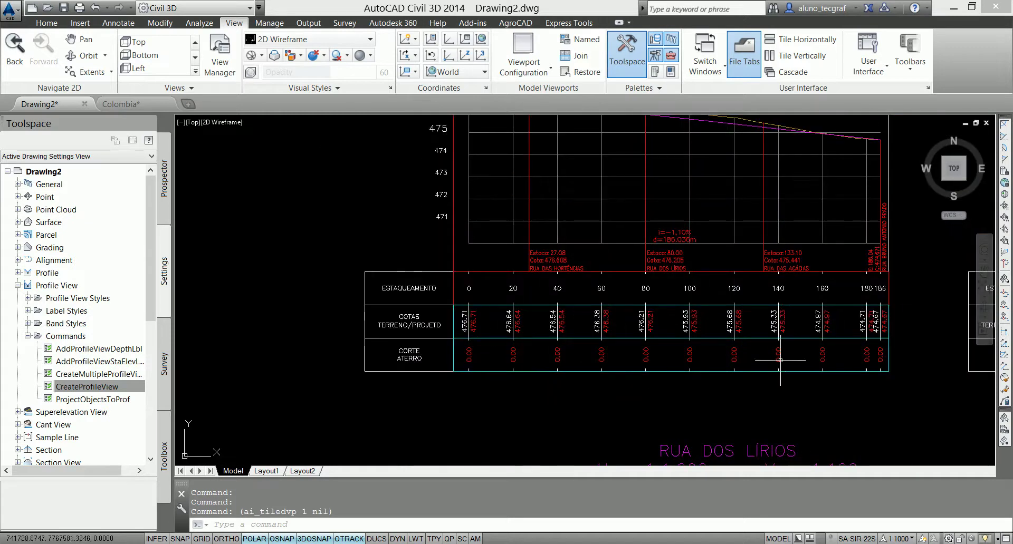
click(577, 244)
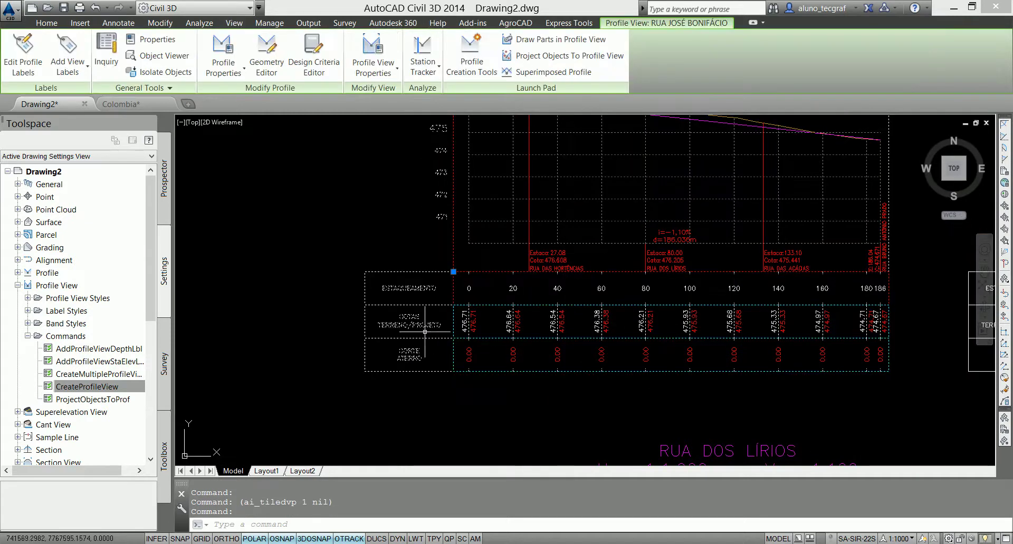
Step: Set band rows 2 and 3 second profile to the grade and add Cut/Fill Area hatching
right_click(490, 311)
click(542, 445)
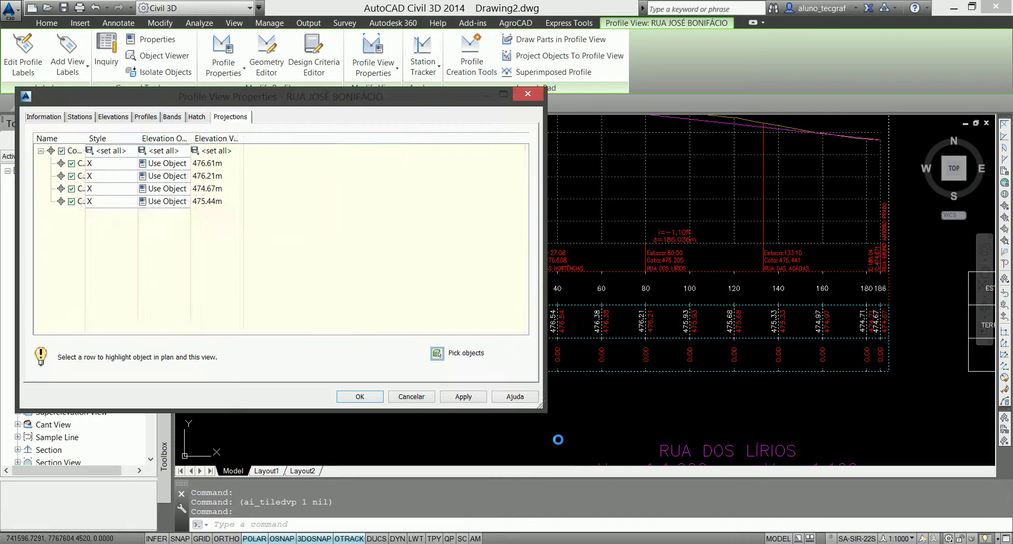
click(195, 116)
click(173, 117)
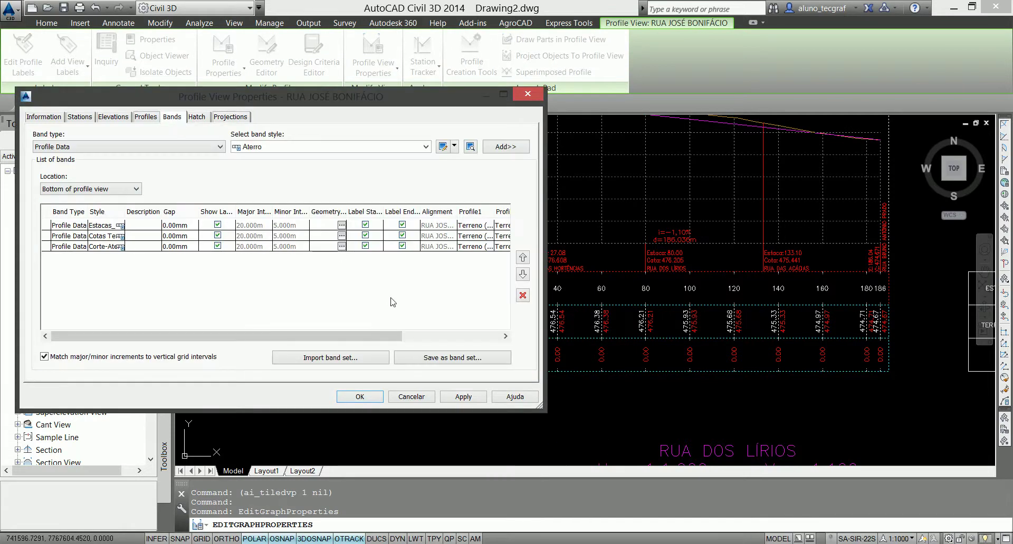
click(442, 333)
click(389, 235)
click(387, 256)
click(379, 247)
click(388, 256)
click(197, 117)
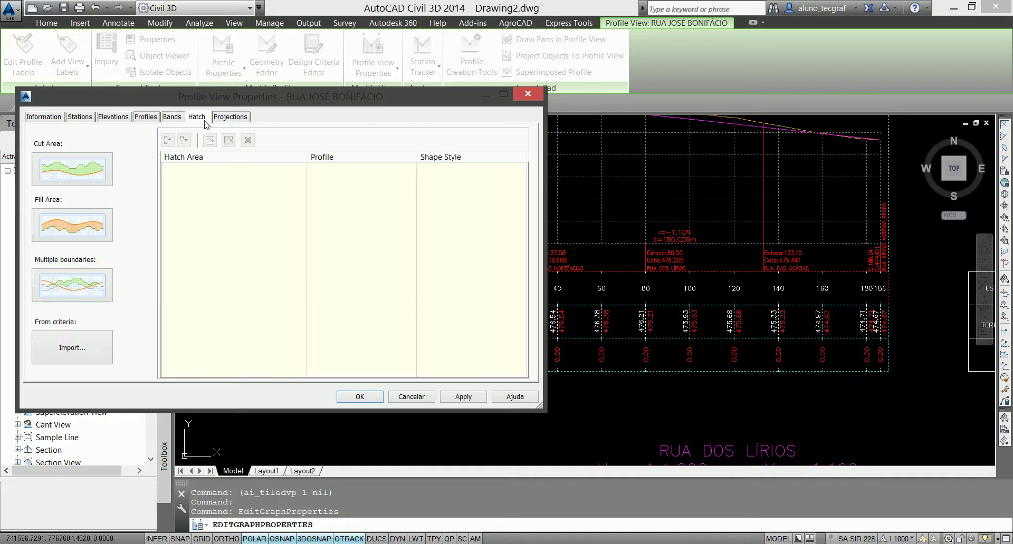
click(81, 175)
click(72, 225)
click(350, 398)
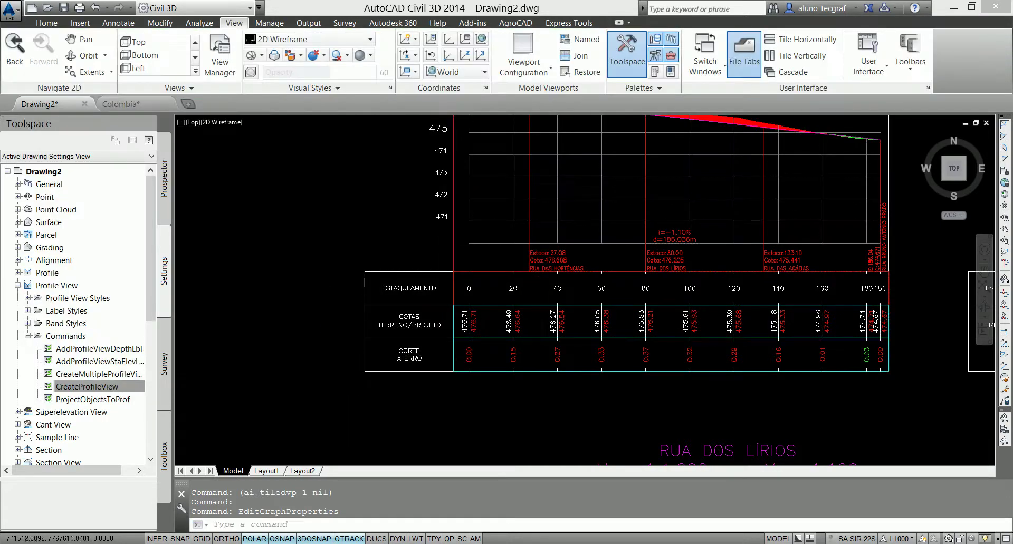
Step: Add Cut Area and Fill Area hatching to the RUA BRUNO ANTÔNIO PRADO profile view
scroll(364, 294, down, 2)
scroll(773, 323, up, 3)
scroll(522, 327, down, 3)
scroll(338, 339, up, 3)
scroll(337, 339, down, 3)
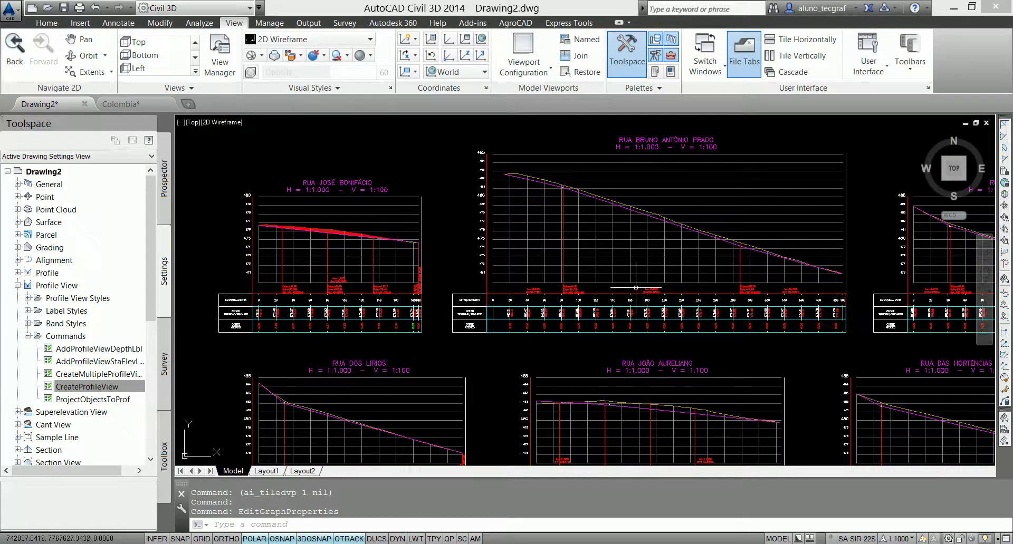
scroll(633, 285, up, 3)
click(582, 284)
scroll(582, 284, down, 3)
scroll(343, 327, up, 2)
scroll(370, 317, up, 2)
scroll(544, 298, down, 3)
right_click(544, 298)
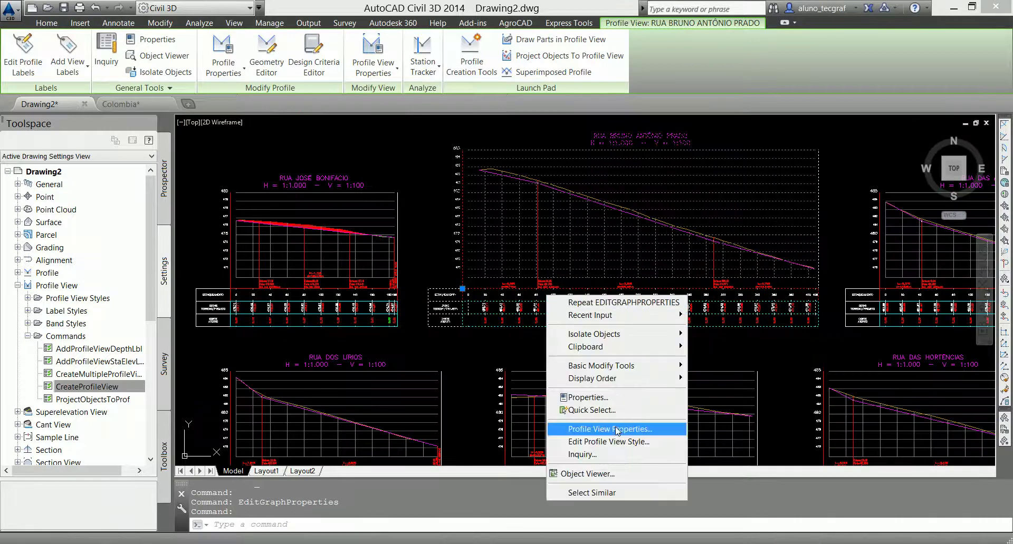
click(617, 429)
click(72, 170)
click(73, 225)
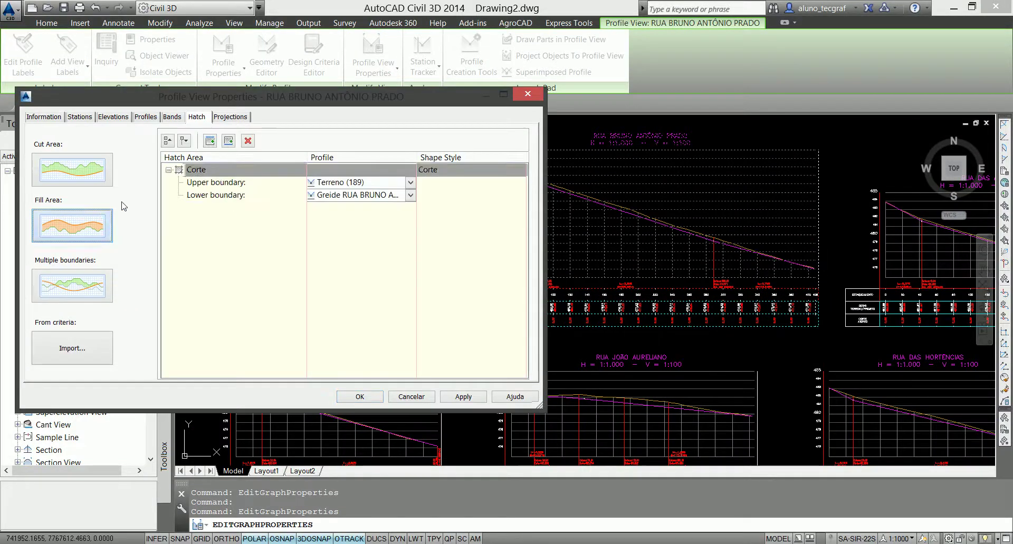
Step: Set its band rows 2 and 3 second profile to the grade
click(172, 117)
click(506, 236)
click(491, 260)
click(491, 246)
click(490, 271)
click(361, 400)
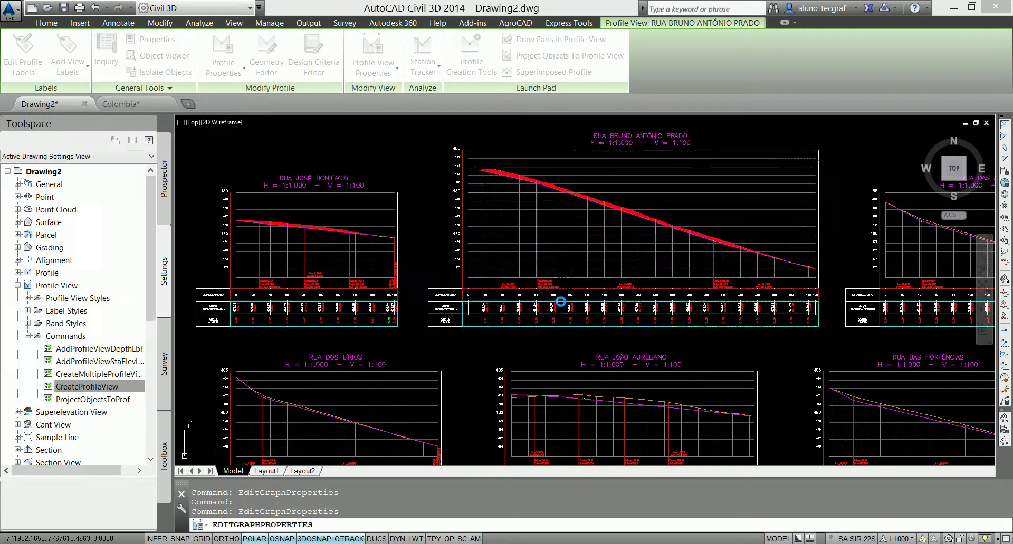
key(Escape)
Step: Give the RUA DAS ACÁCIAS profile view grade band profiles and Cut/Fill Area hatching
middle_drag(925, 255, 452, 236)
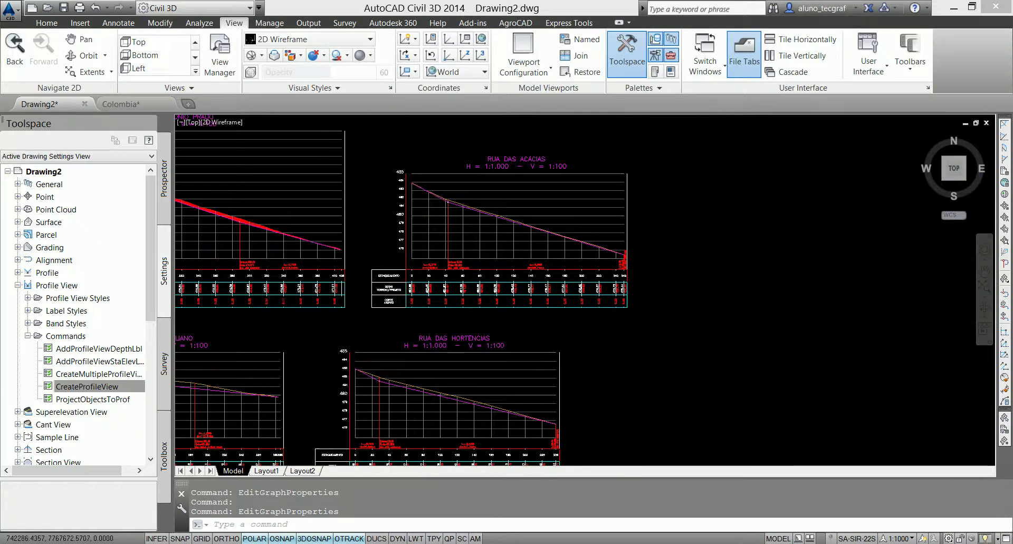
click(453, 232)
right_click(454, 231)
click(496, 363)
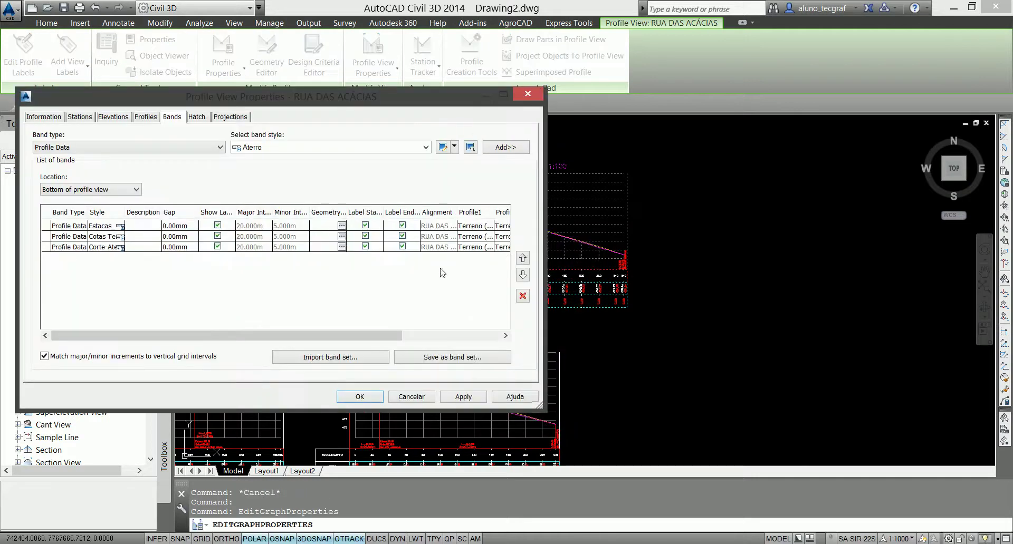
click(501, 247)
click(488, 265)
click(488, 236)
click(488, 255)
click(197, 117)
click(95, 174)
click(106, 237)
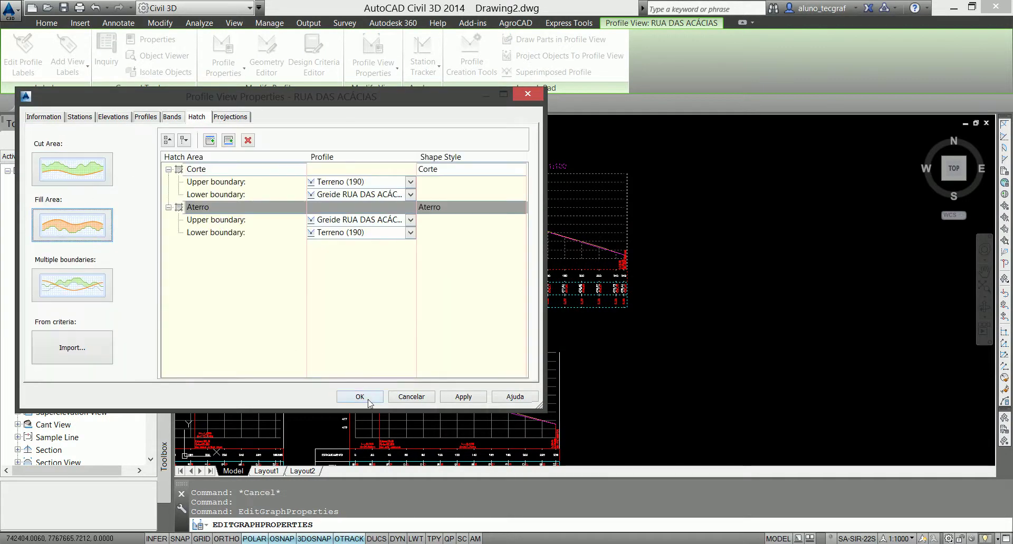
click(360, 397)
key(Escape)
Step: Set the RUA DOS LIRIOS profile view's band rows 2 and 3 profiles to the grade
scroll(678, 311, up, 3)
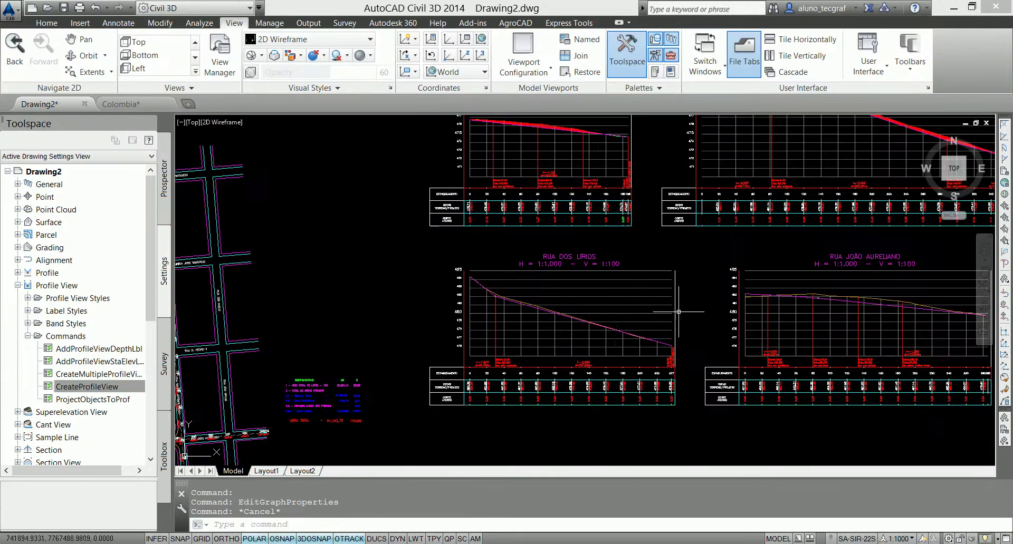
click(608, 319)
right_click(582, 290)
click(649, 451)
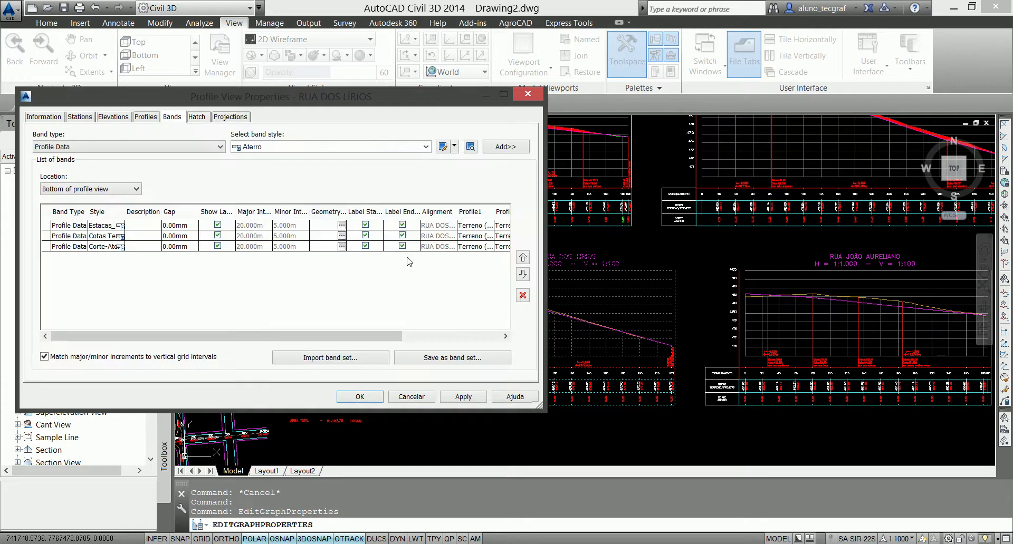
click(502, 246)
click(488, 262)
click(459, 237)
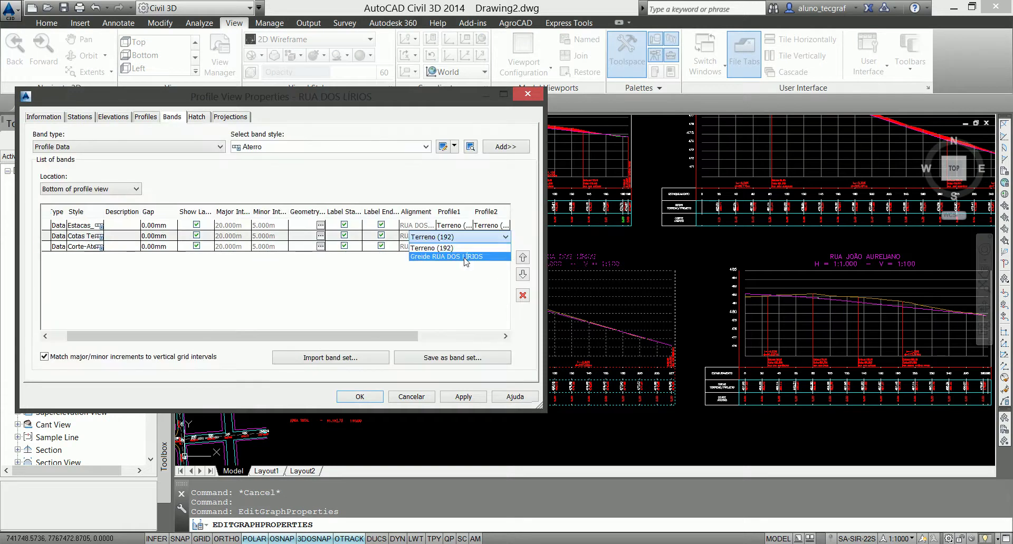
click(464, 261)
click(454, 246)
click(475, 267)
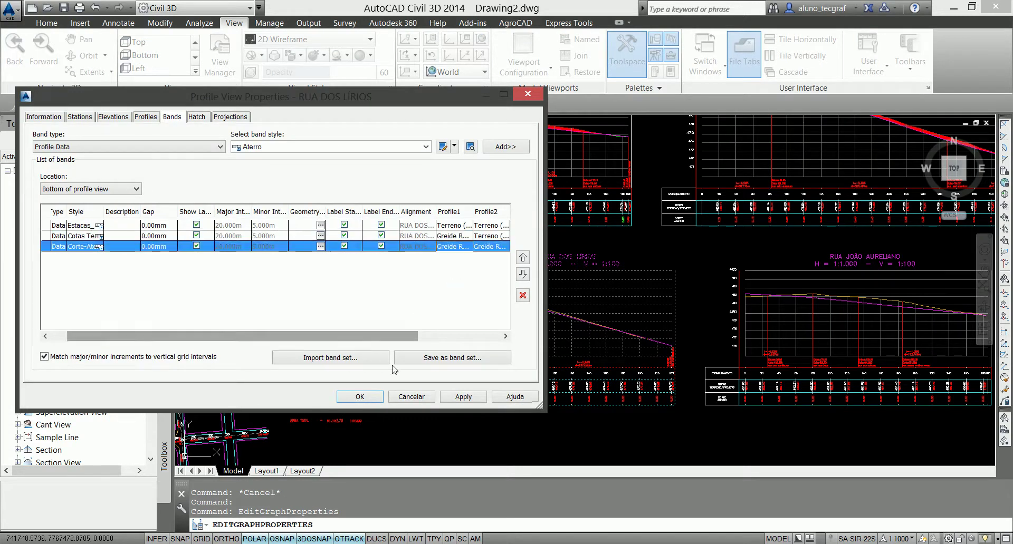
click(360, 397)
Step: Set RUA JOÃO AURELIANO's row 3 band profile to Terreno and add Cut/Fill Area hatching
middle_drag(732, 331, 344, 305)
click(459, 306)
right_click(461, 305)
click(522, 439)
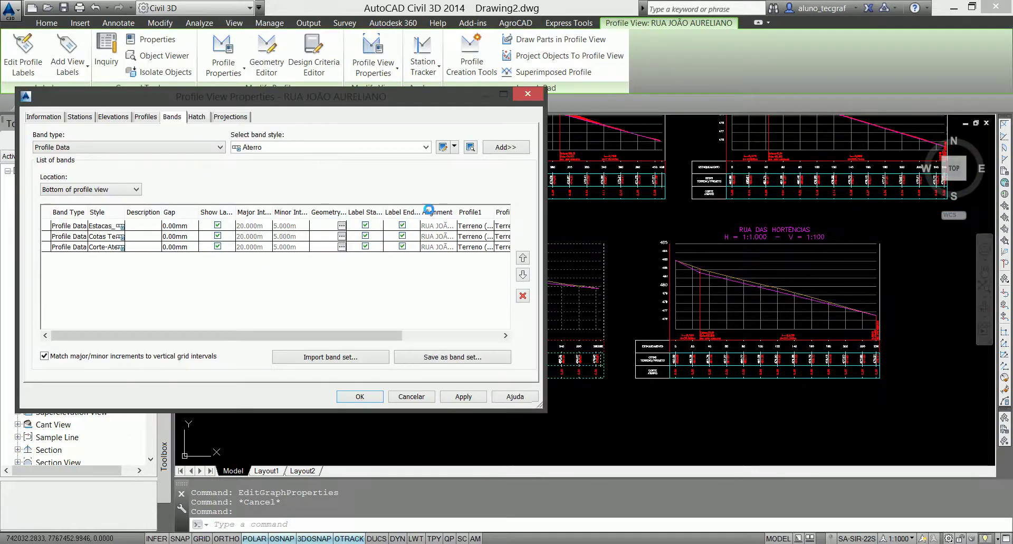
click(498, 247)
click(499, 259)
click(481, 238)
click(427, 256)
click(198, 117)
click(72, 169)
click(73, 225)
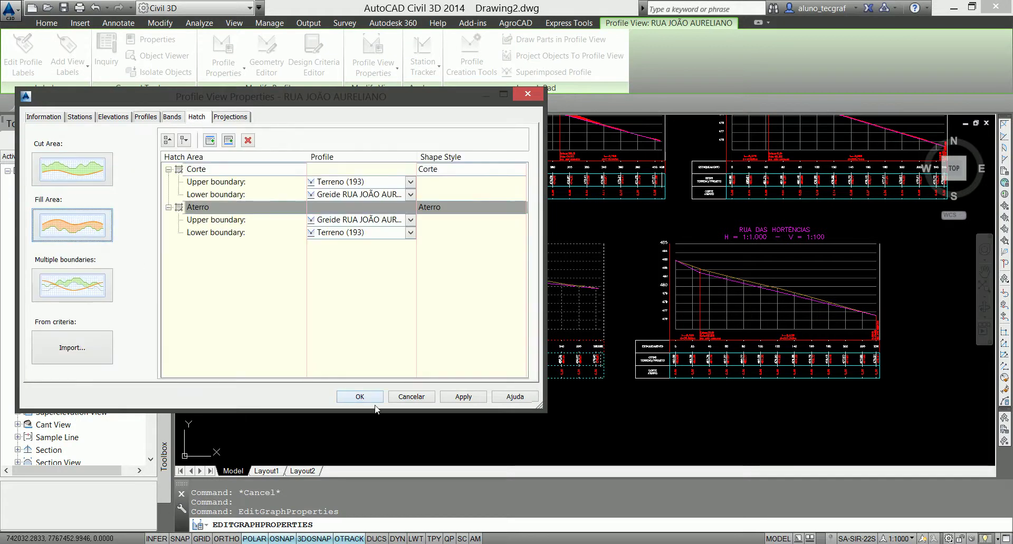
click(360, 397)
key(Escape)
Step: Add Cut/Fill hatching to RUA DAS HORTÊNCIAS and set its Cotas Terreno band's Profile2 to Greide
click(754, 330)
right_click(754, 330)
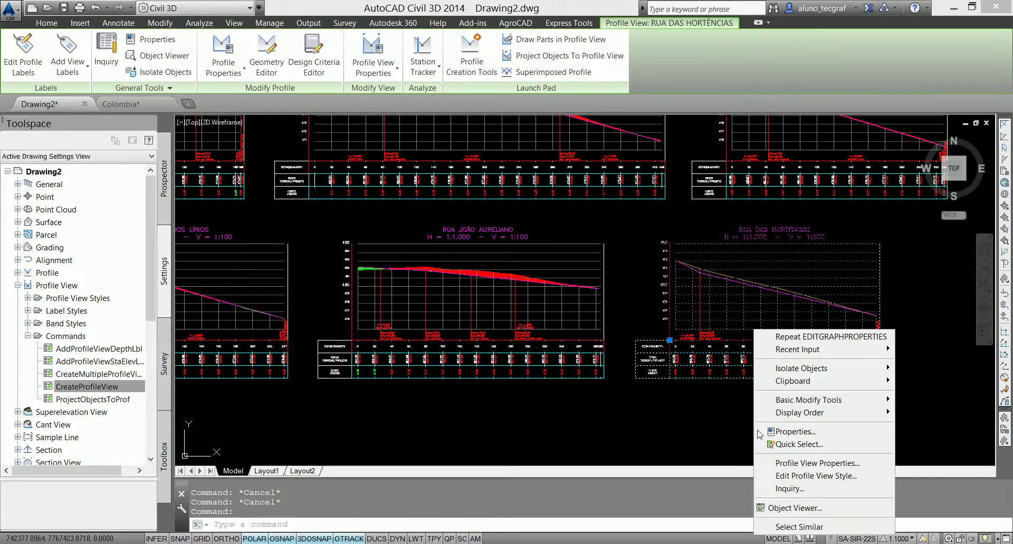
click(766, 474)
click(73, 169)
click(73, 225)
click(172, 117)
click(494, 236)
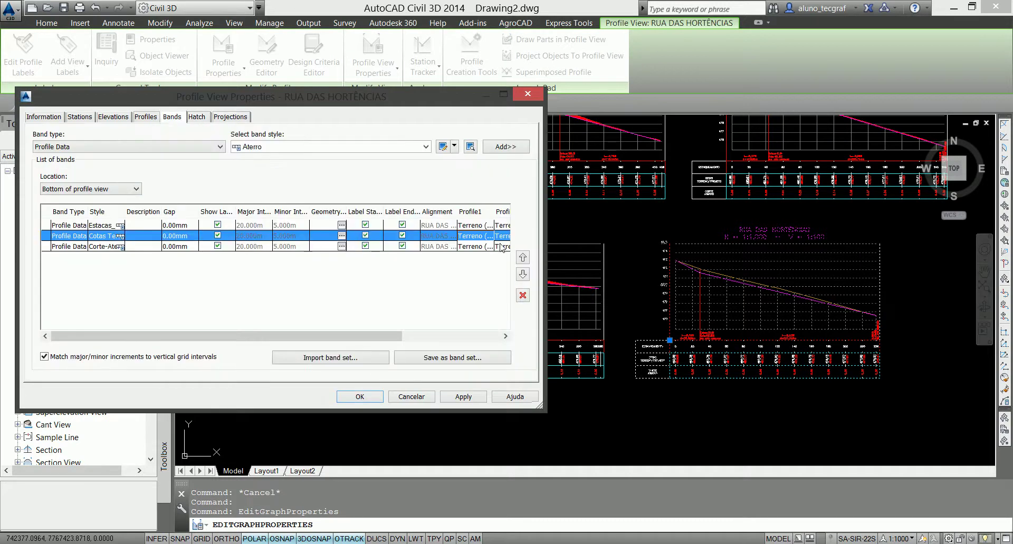
click(493, 236)
click(481, 259)
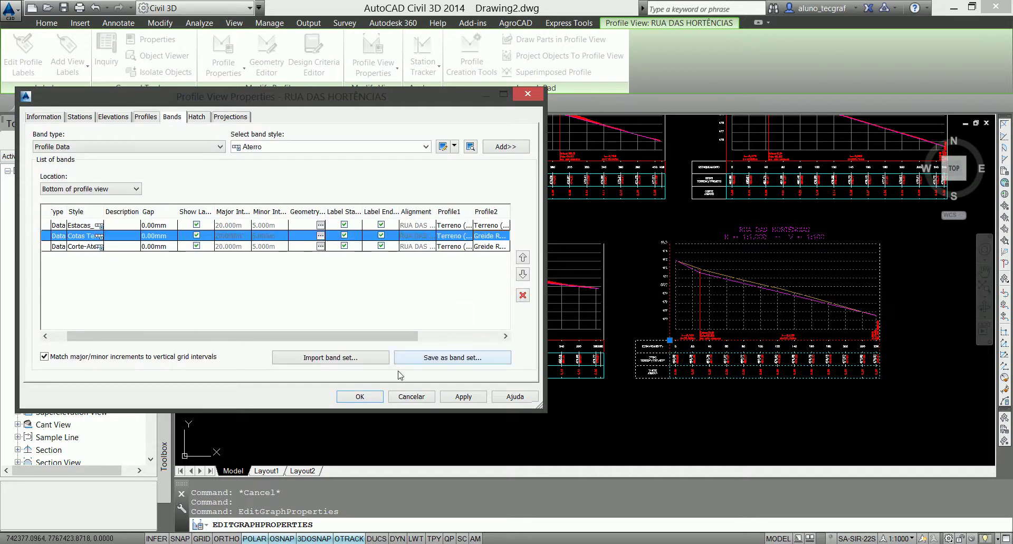
click(377, 402)
key(Escape)
scroll(448, 372, up, 3)
scroll(448, 372, up, 4)
scroll(449, 372, down, 5)
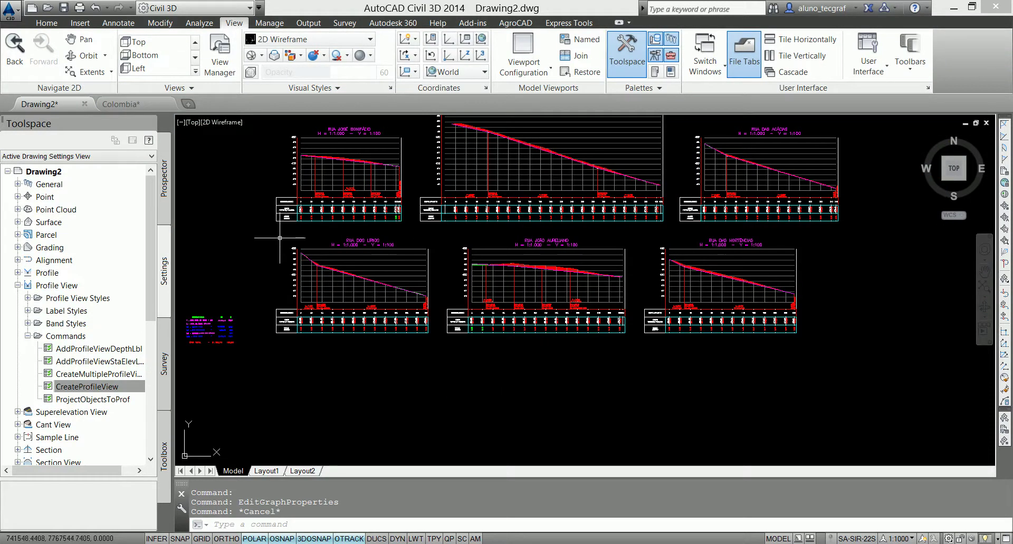
scroll(289, 377, down, 1)
middle_drag(289, 377, 375, 320)
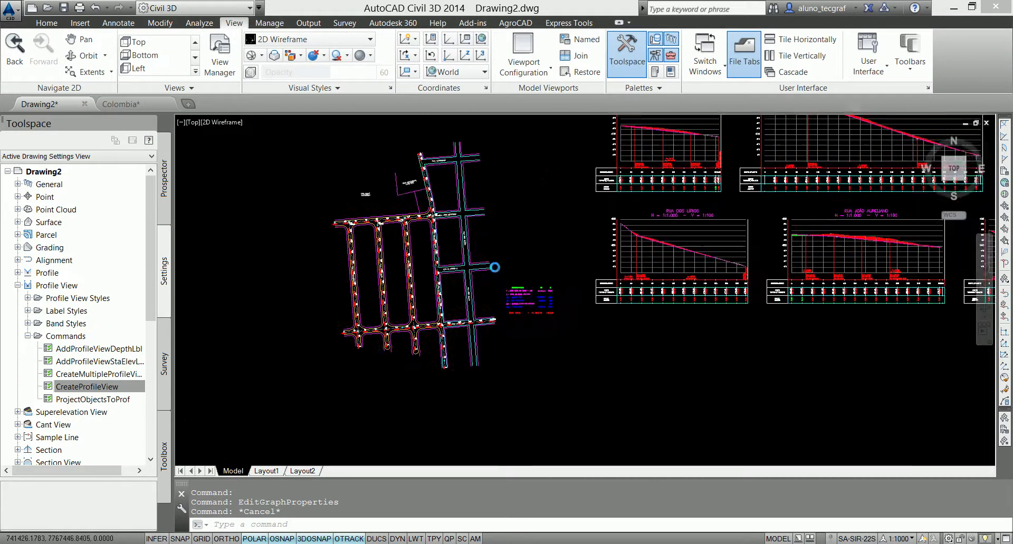
scroll(441, 275, up, 6)
scroll(441, 274, down, 3)
scroll(617, 234, down, 2)
scroll(618, 234, down, 1)
scroll(360, 225, up, 6)
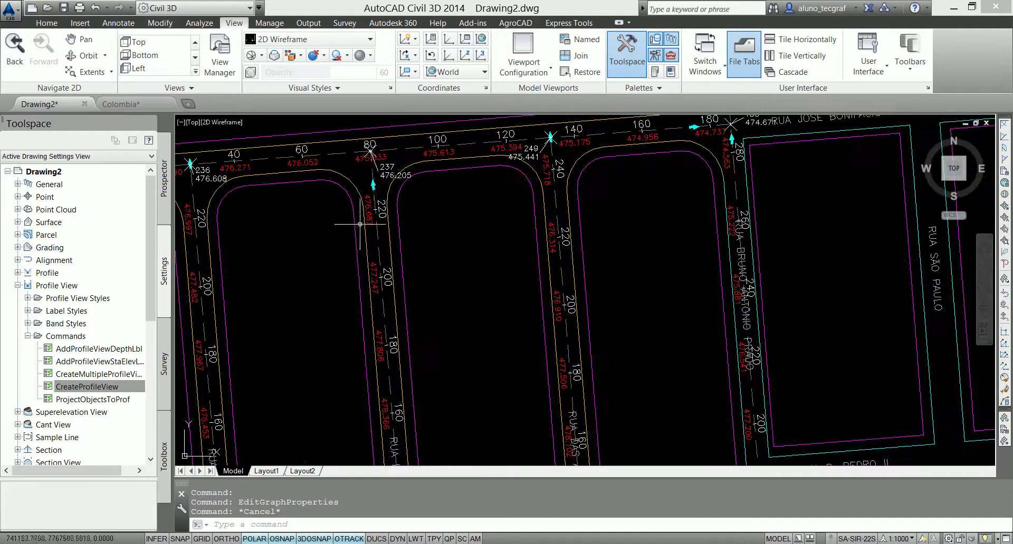
scroll(366, 173, up, 3)
scroll(372, 175, up, 3)
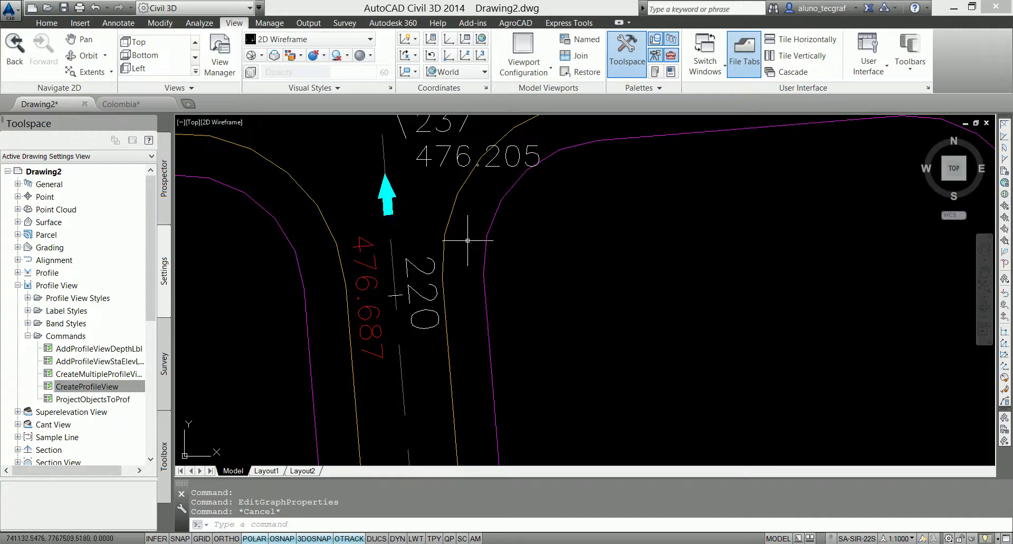
scroll(467, 240, down, 5)
middle_drag(548, 355, 429, 224)
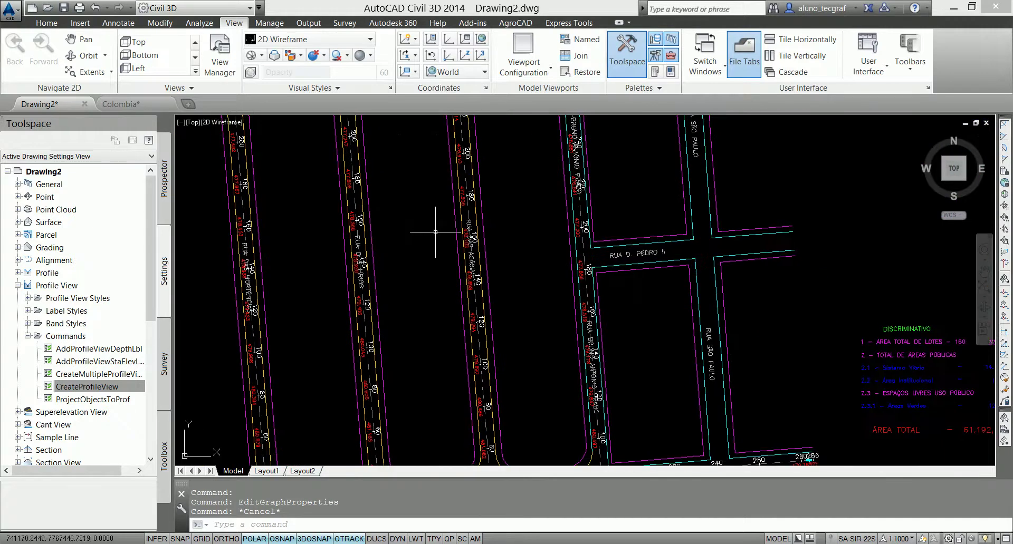
scroll(435, 232, down, 4)
middle_drag(602, 237, 406, 253)
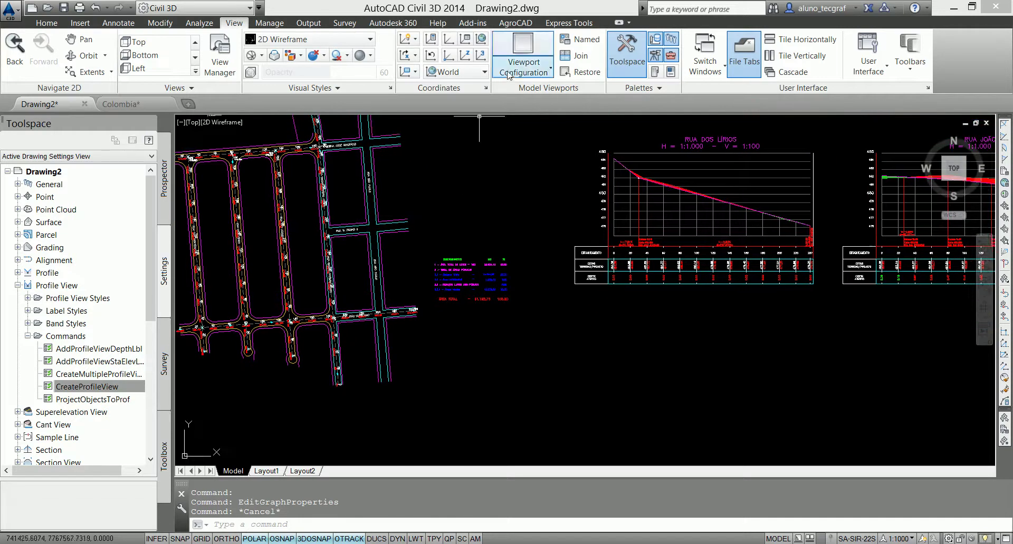
Step: Switch to a Two: Horizontal viewport layout and zoom the lower one onto station labels
middle_drag(445, 270, 535, 248)
click(524, 66)
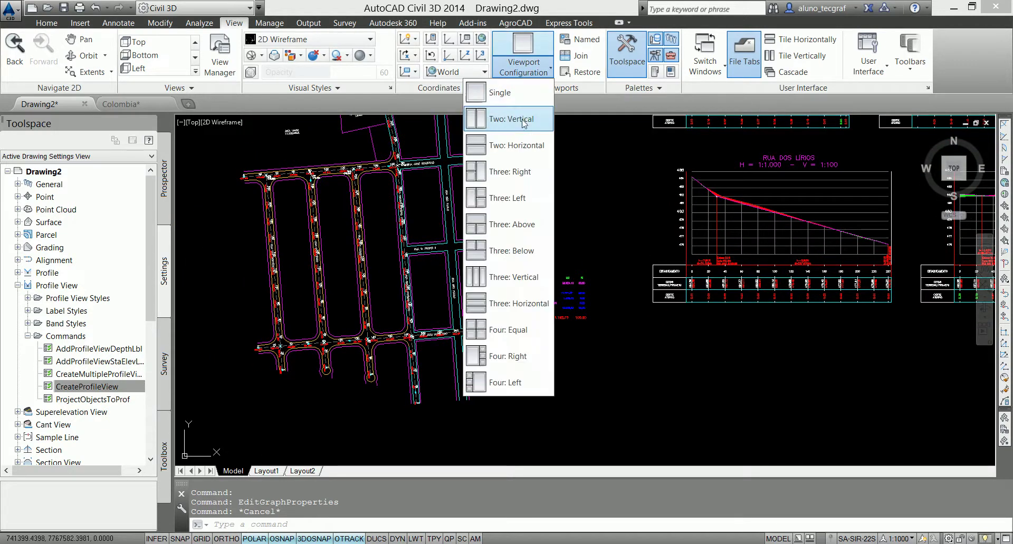
click(511, 143)
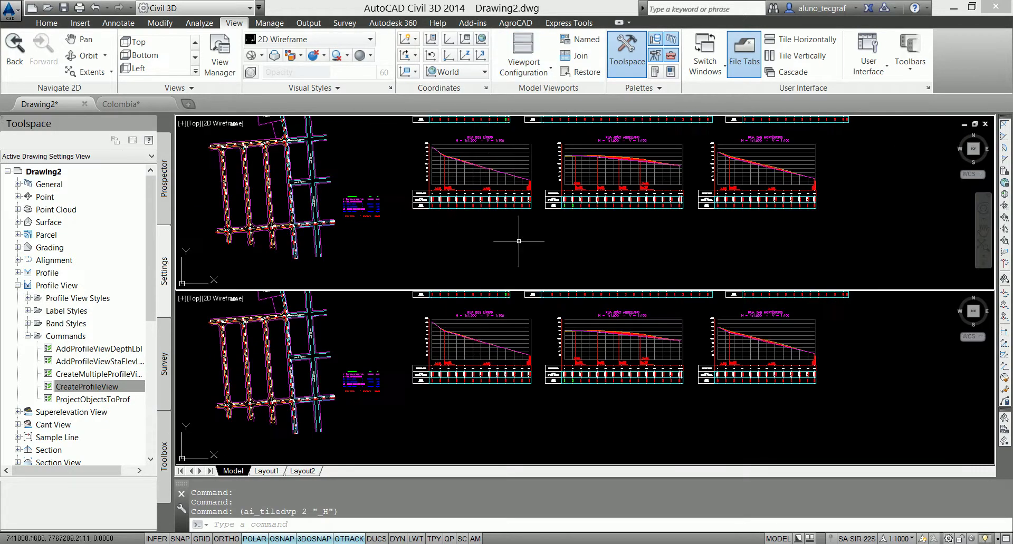
scroll(370, 417, up, 3)
scroll(449, 417, up, 4)
scroll(501, 412, up, 2)
scroll(507, 409, up, 2)
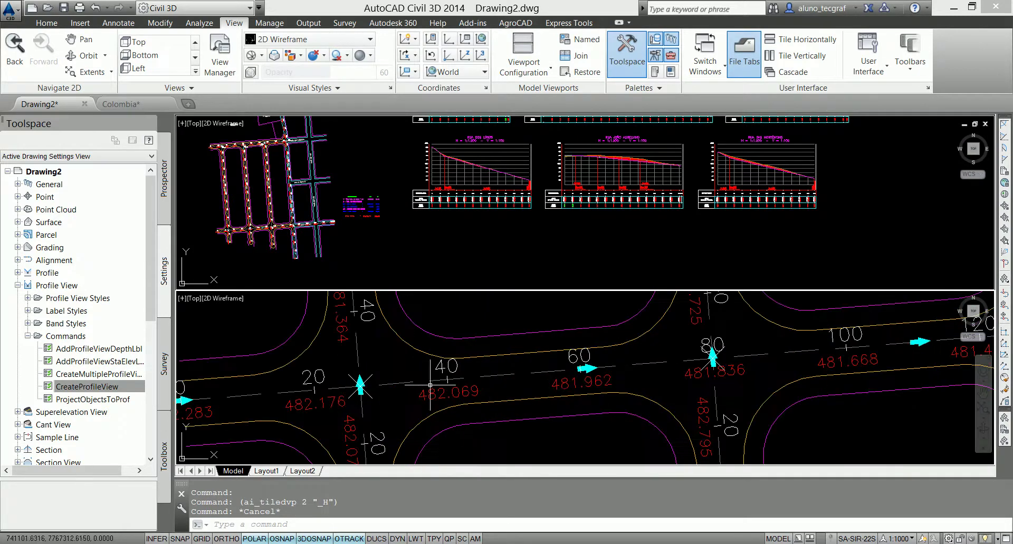
middle_drag(430, 385, 508, 385)
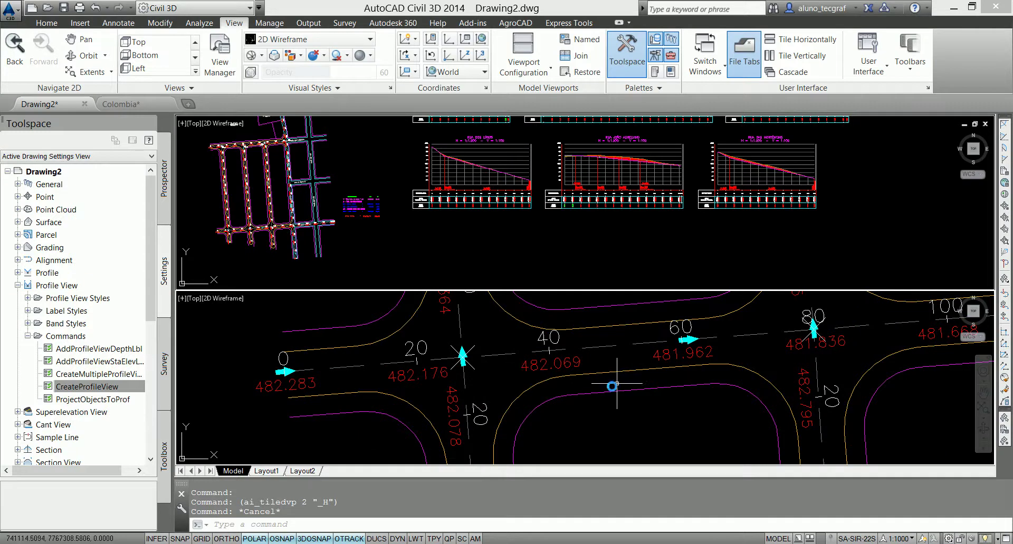
middle_drag(616, 385, 527, 403)
Step: Make the upper viewport active and select the RUA JOÃO AURELIANO Greide profile
click(496, 236)
scroll(608, 173, up, 2)
scroll(599, 182, up, 3)
scroll(590, 193, up, 2)
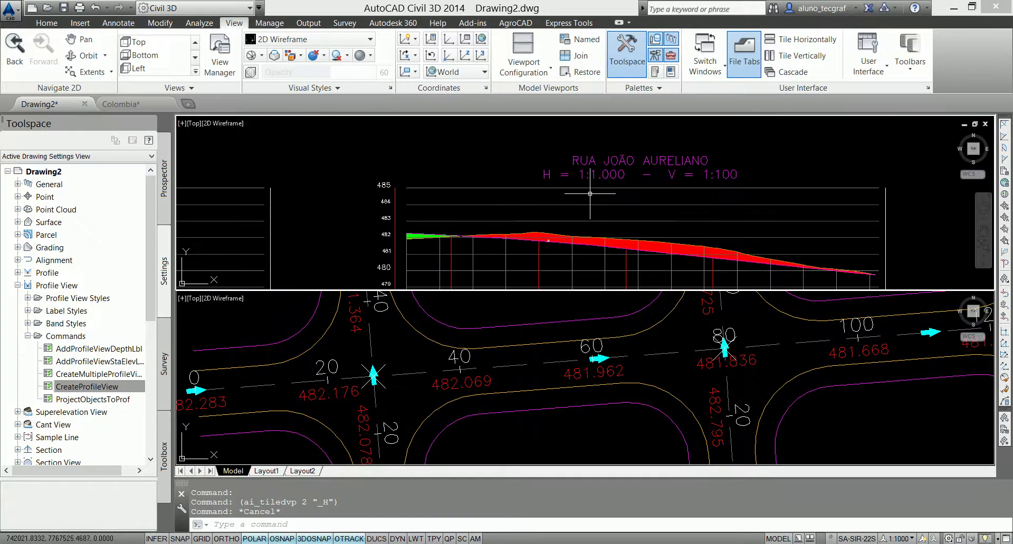
click(574, 244)
Step: Stretch a PVI grip to a new elevation so plan labels update, e.g. 482.102 at station 40
scroll(548, 241, up, 2)
click(547, 240)
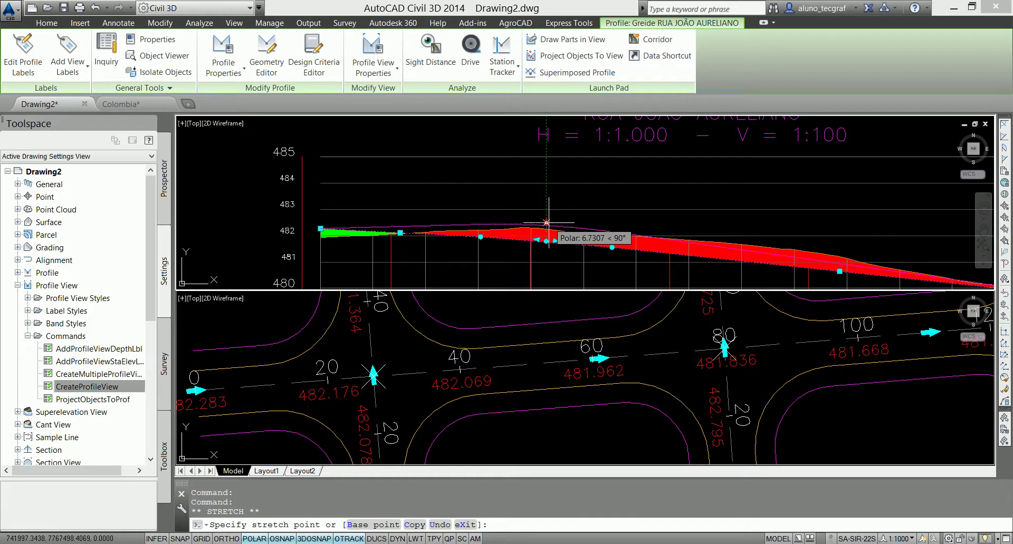
click(547, 222)
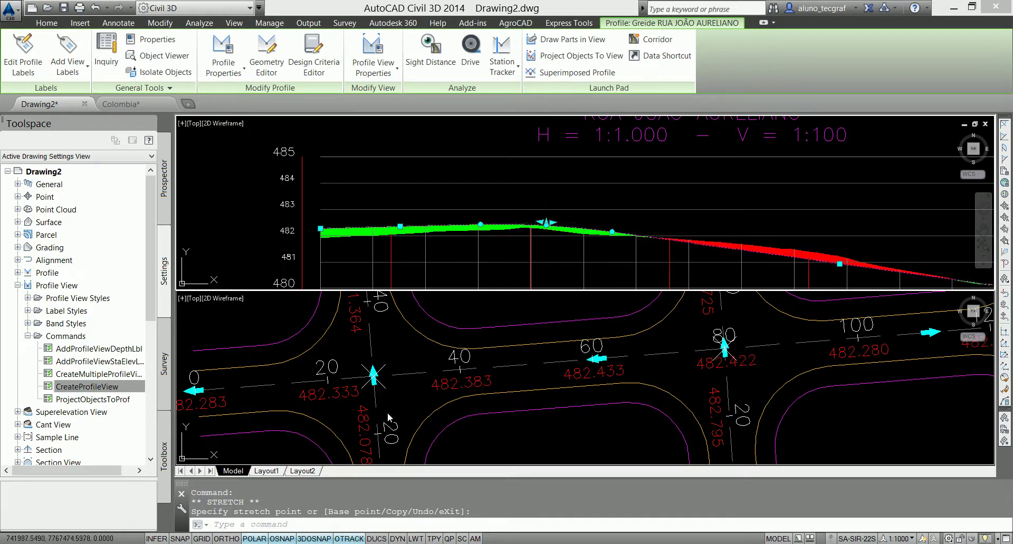
click(546, 236)
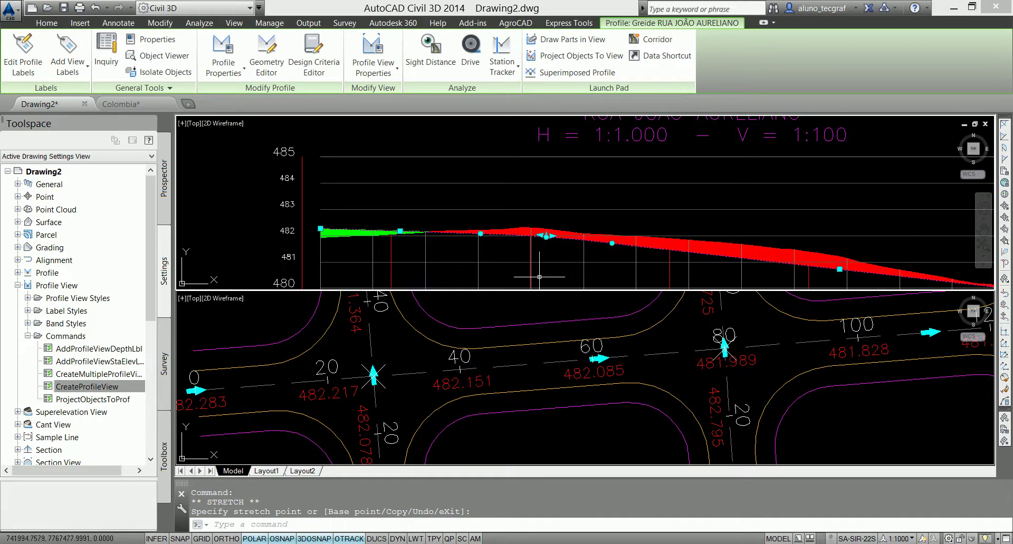
scroll(491, 200, down, 4)
scroll(504, 226, up, 6)
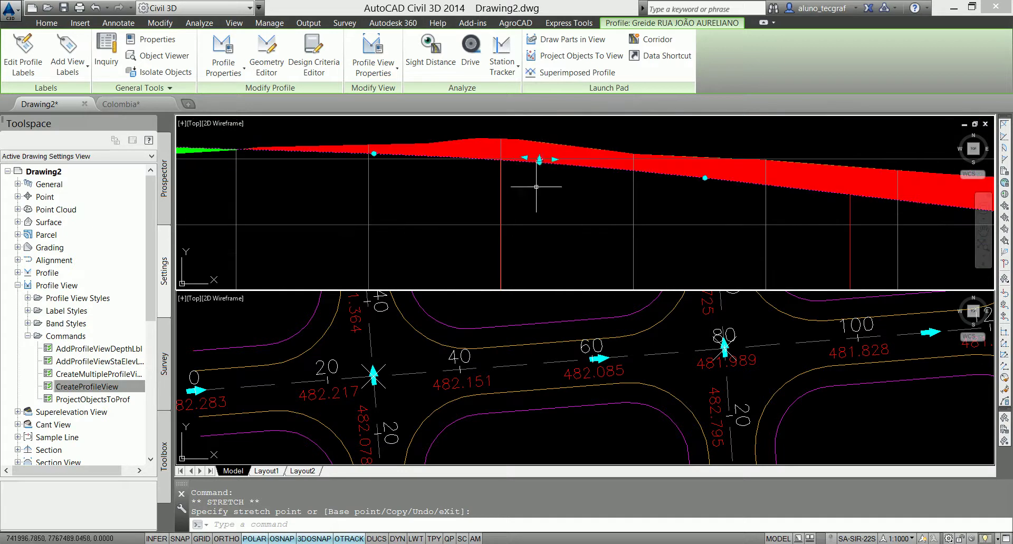
click(539, 161)
scroll(538, 163, down, 5)
scroll(504, 211, up, 4)
scroll(503, 210, down, 3)
scroll(528, 216, down, 3)
Step: Undo the PVI stretch, restoring 481.962 at station 60, and zoom out over plan and profile
key(ctrl+z)
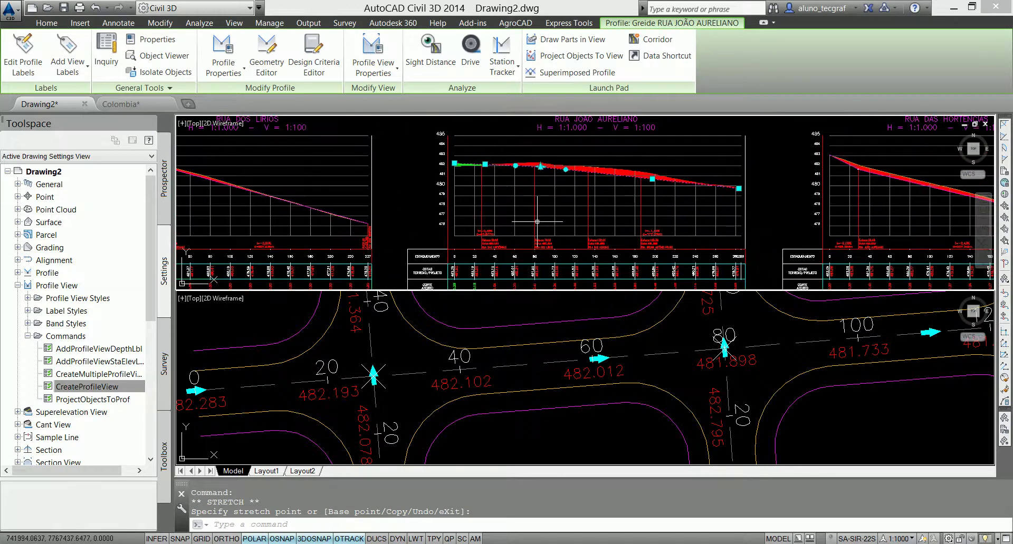
scroll(537, 222, up, 5)
scroll(537, 221, down, 4)
scroll(537, 222, up, 4)
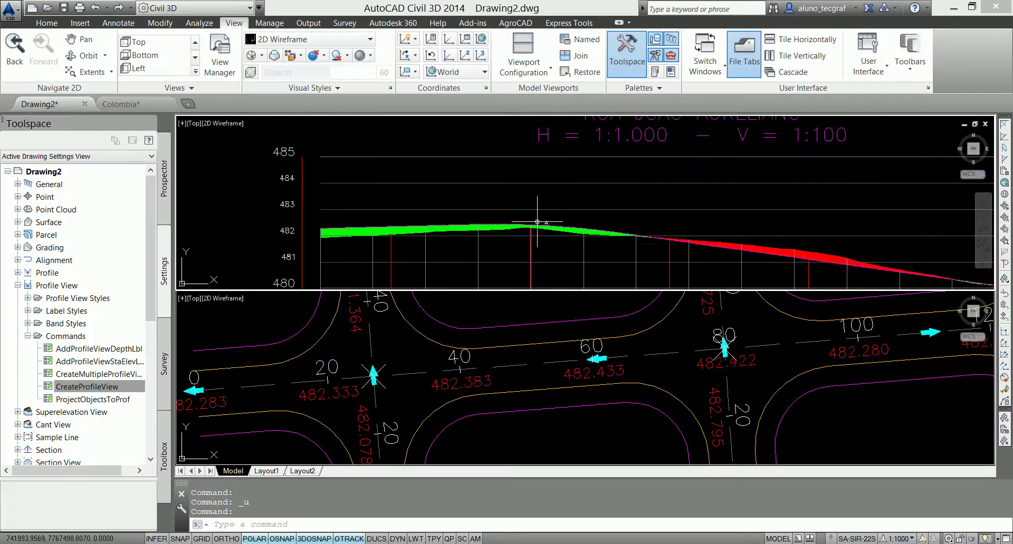
scroll(578, 186, down, 5)
scroll(393, 215, up, 1)
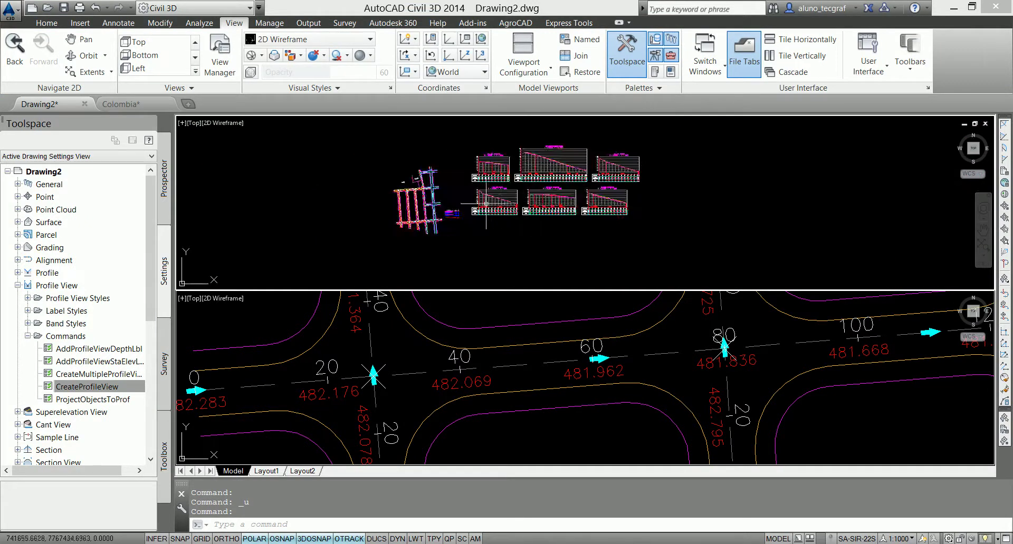
scroll(393, 214, up, 1)
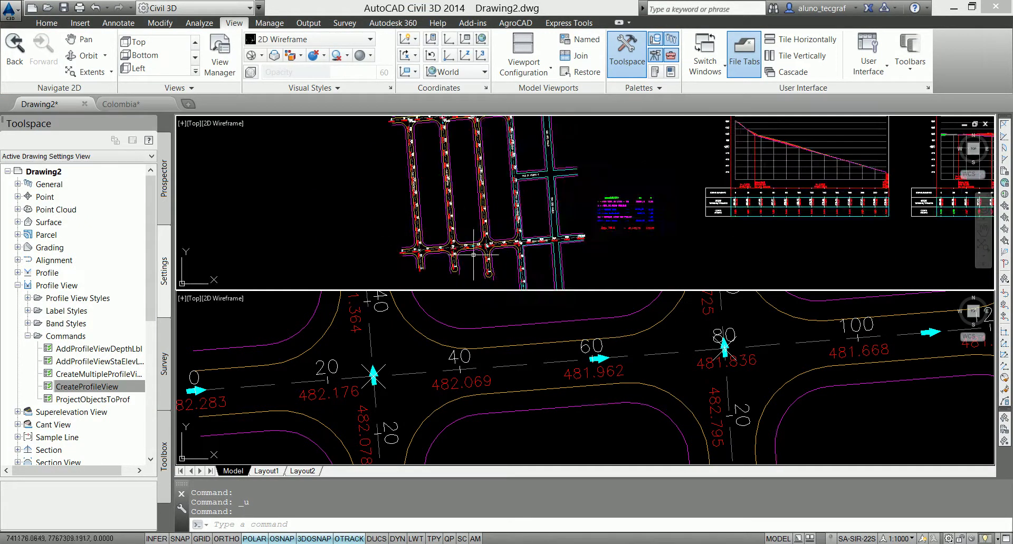
scroll(474, 255, up, 1)
scroll(464, 237, up, 2)
scroll(443, 206, up, 1)
scroll(424, 174, up, 1)
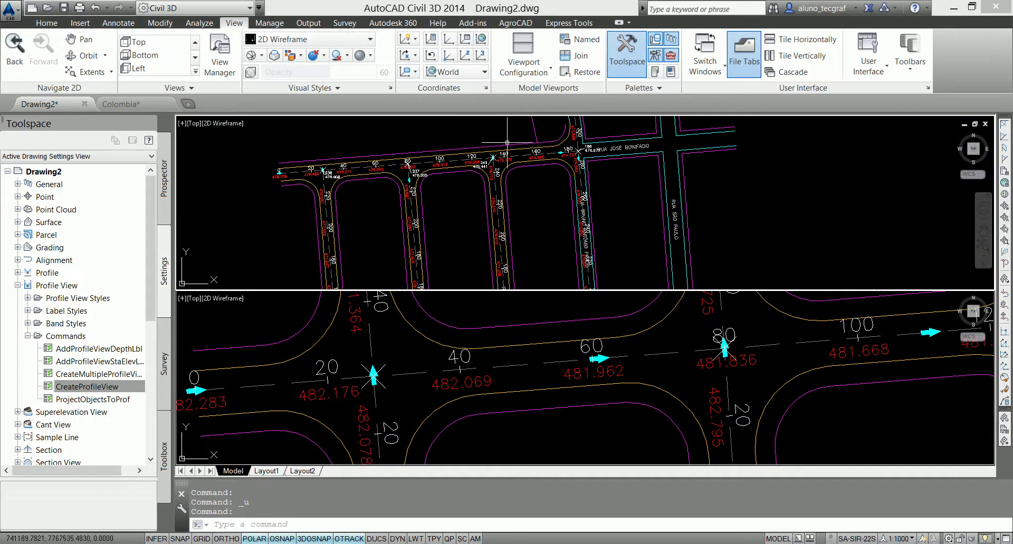
scroll(560, 172, down, 2)
scroll(528, 180, down, 2)
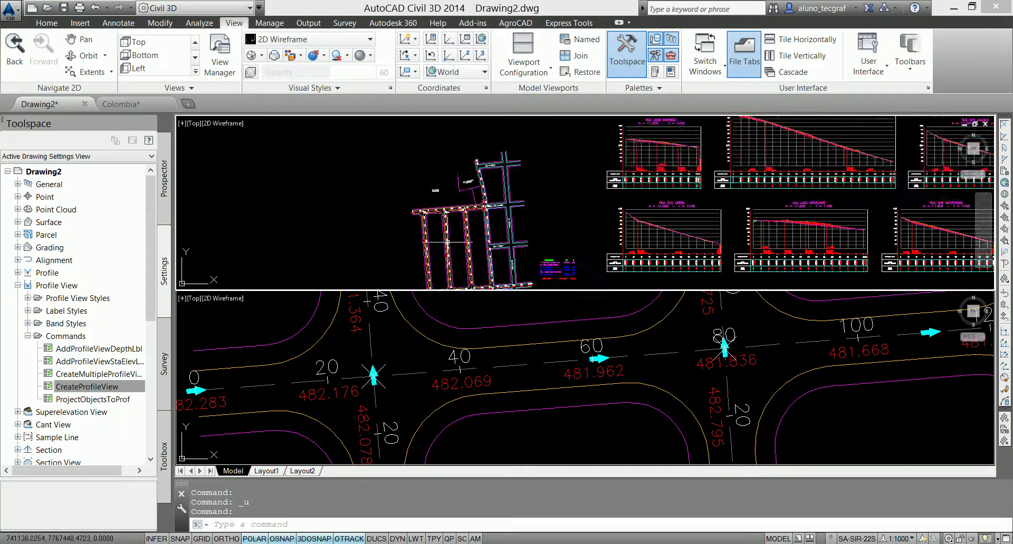